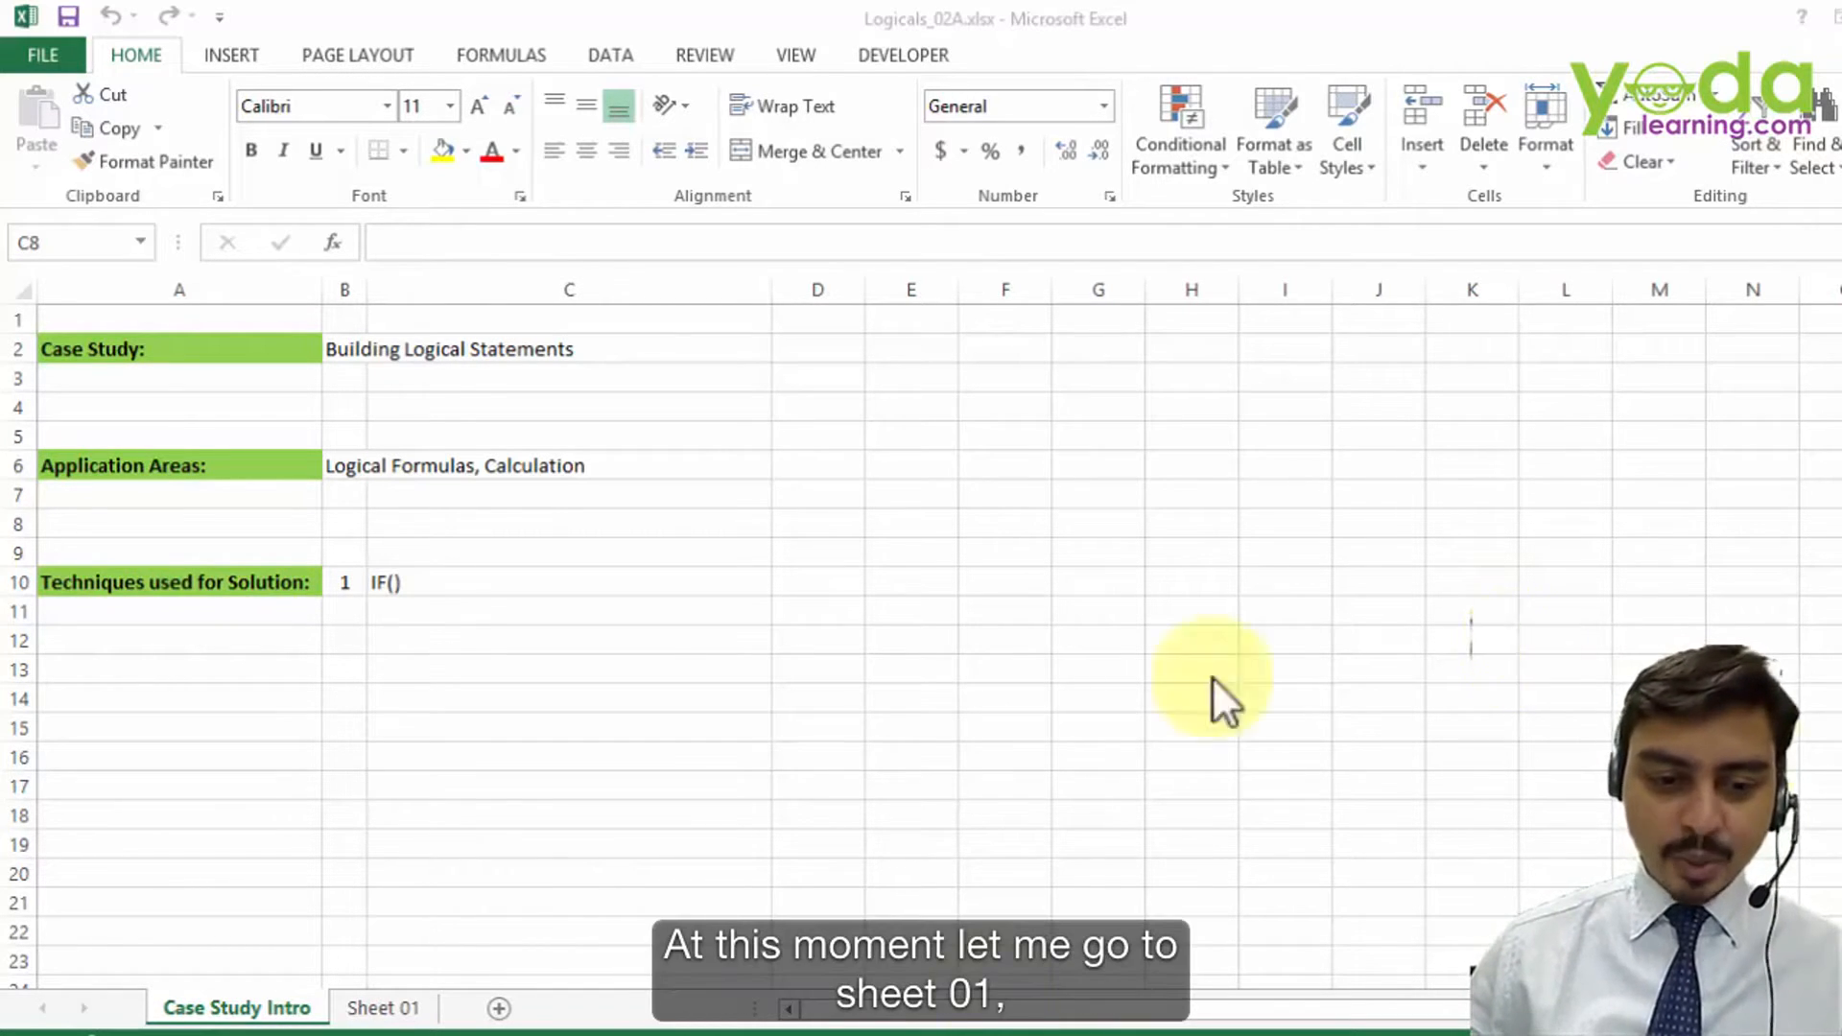
# Step: Open Sheet 01 and bring the IF syntax example above the staff list into view
pyautogui.click(394, 1008)
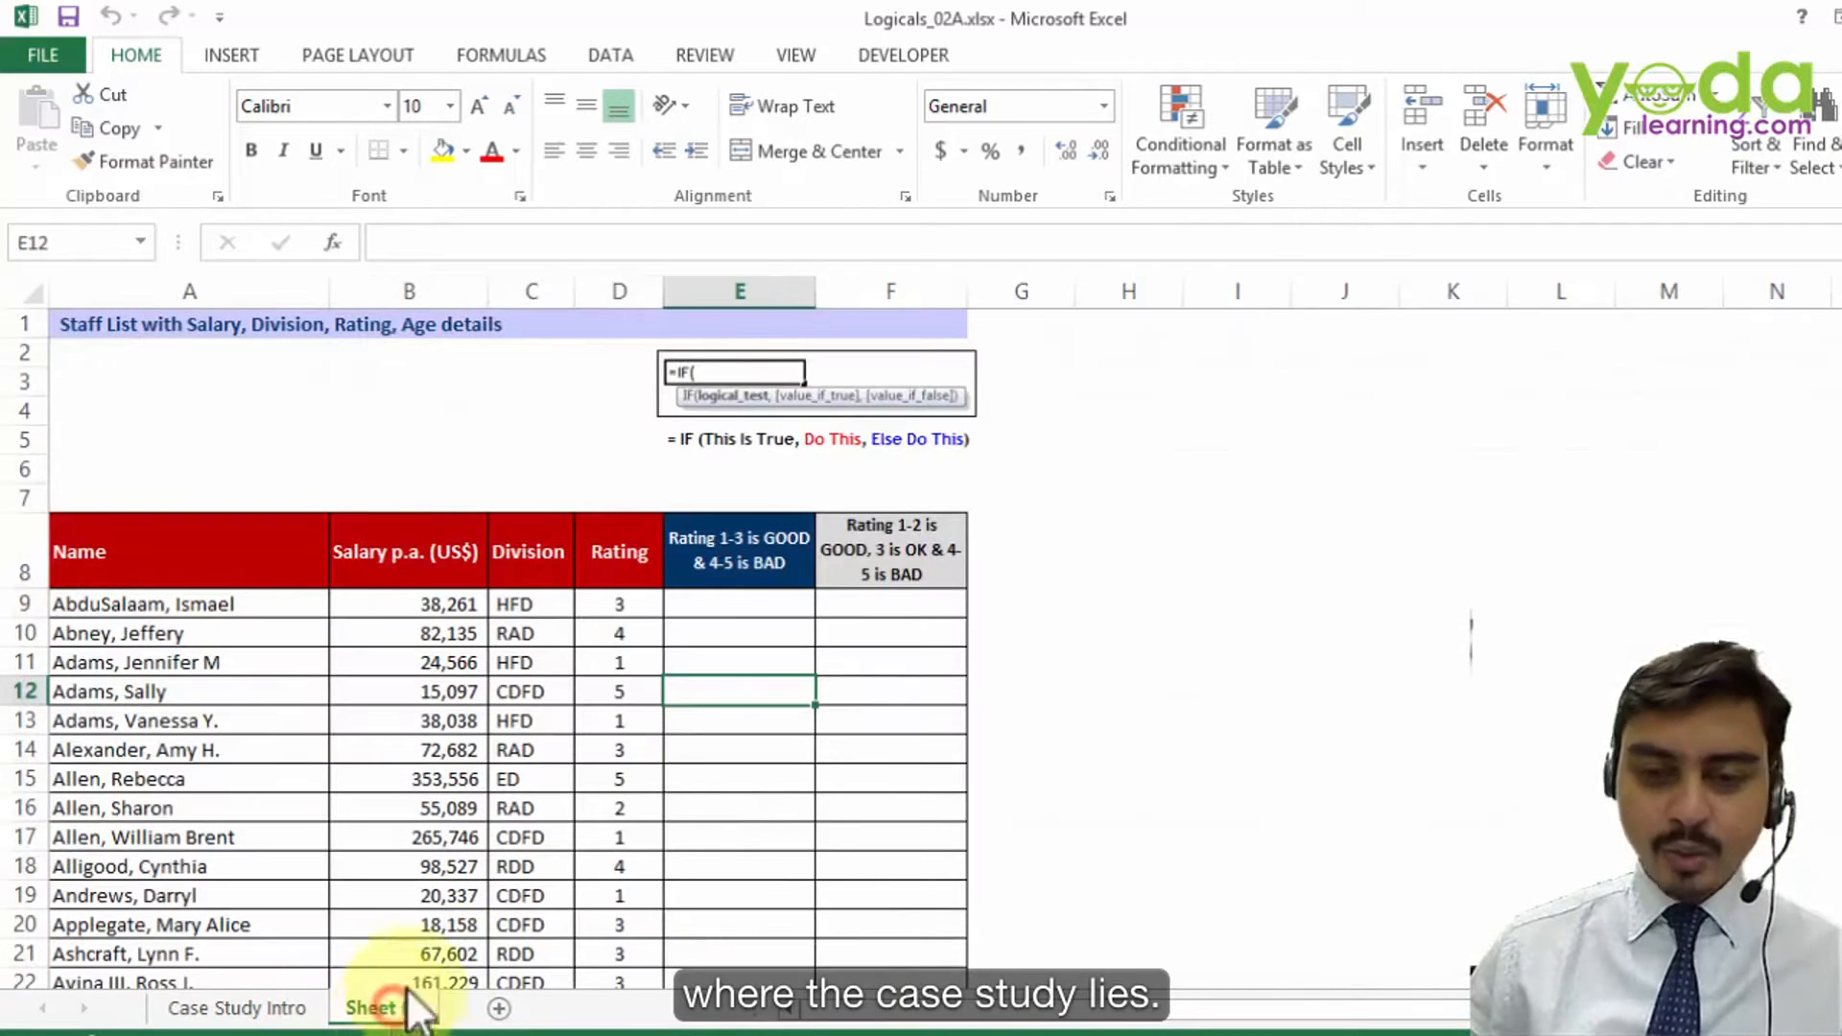
pyautogui.keyDown('ctrl'); pyautogui.scroll(3, 1118, 519); pyautogui.keyUp('ctrl')
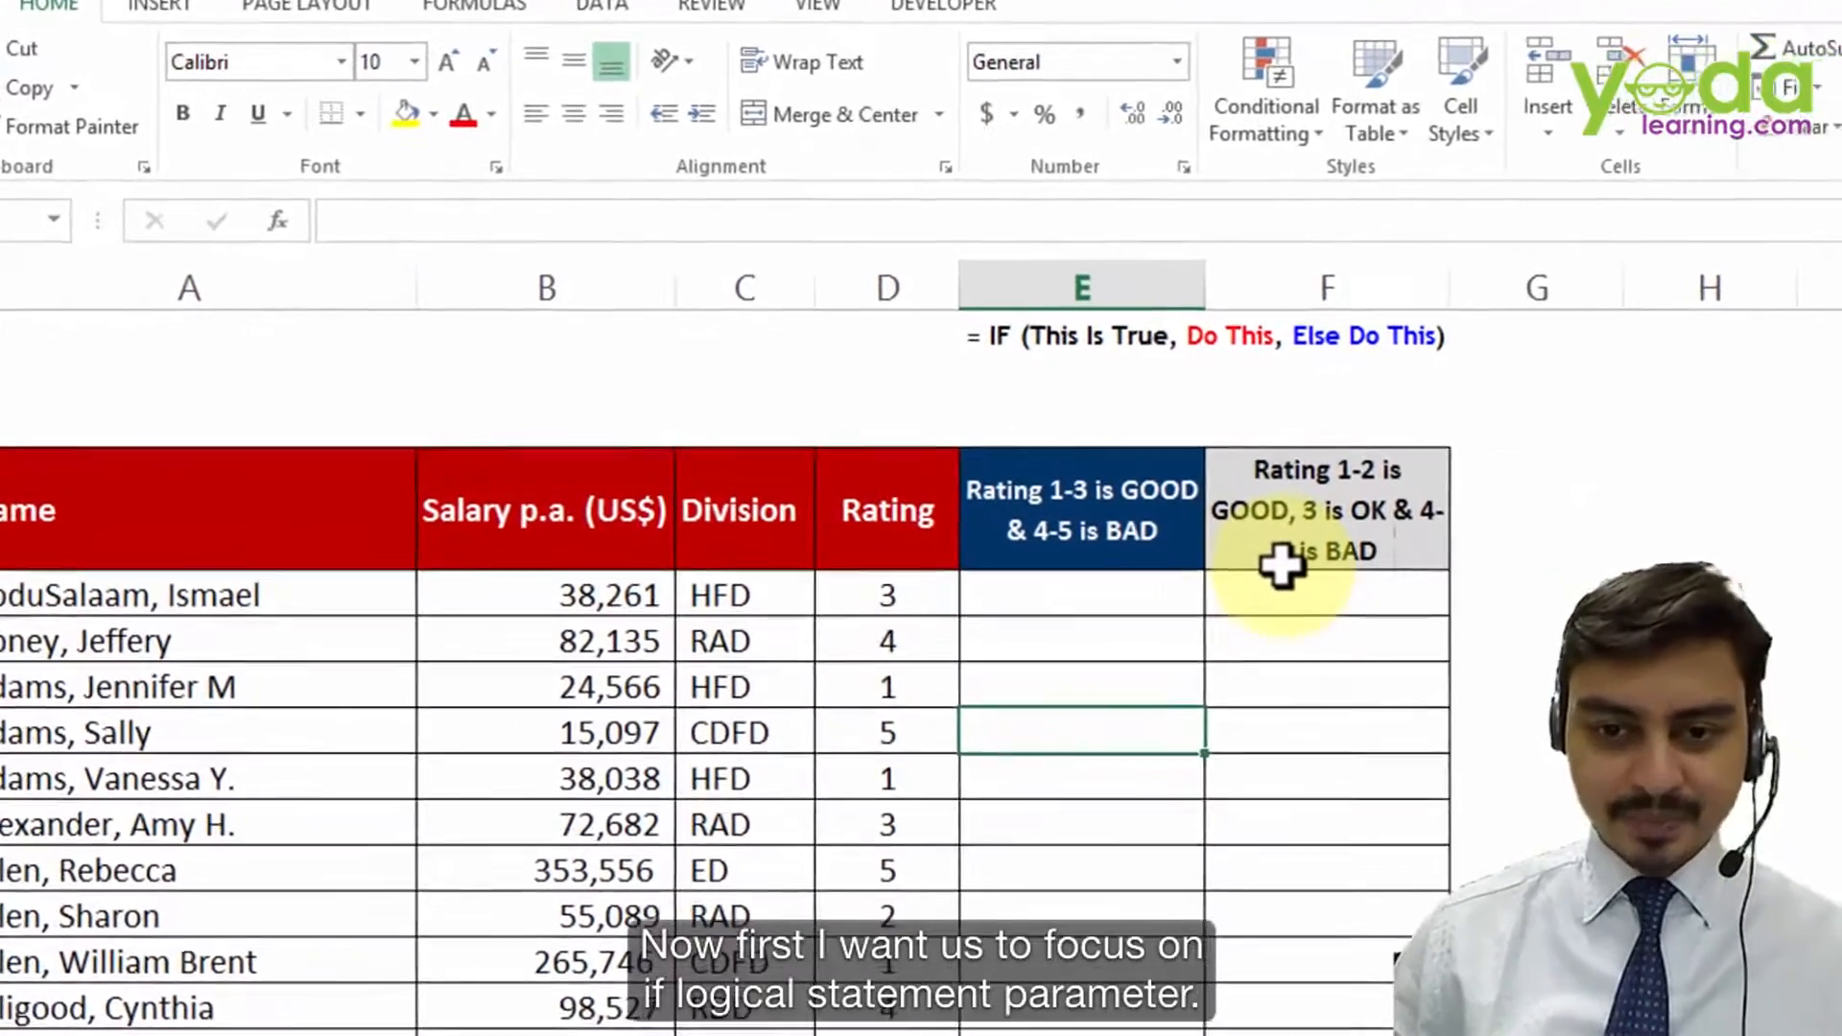
pyautogui.scroll(2, 1195, 537)
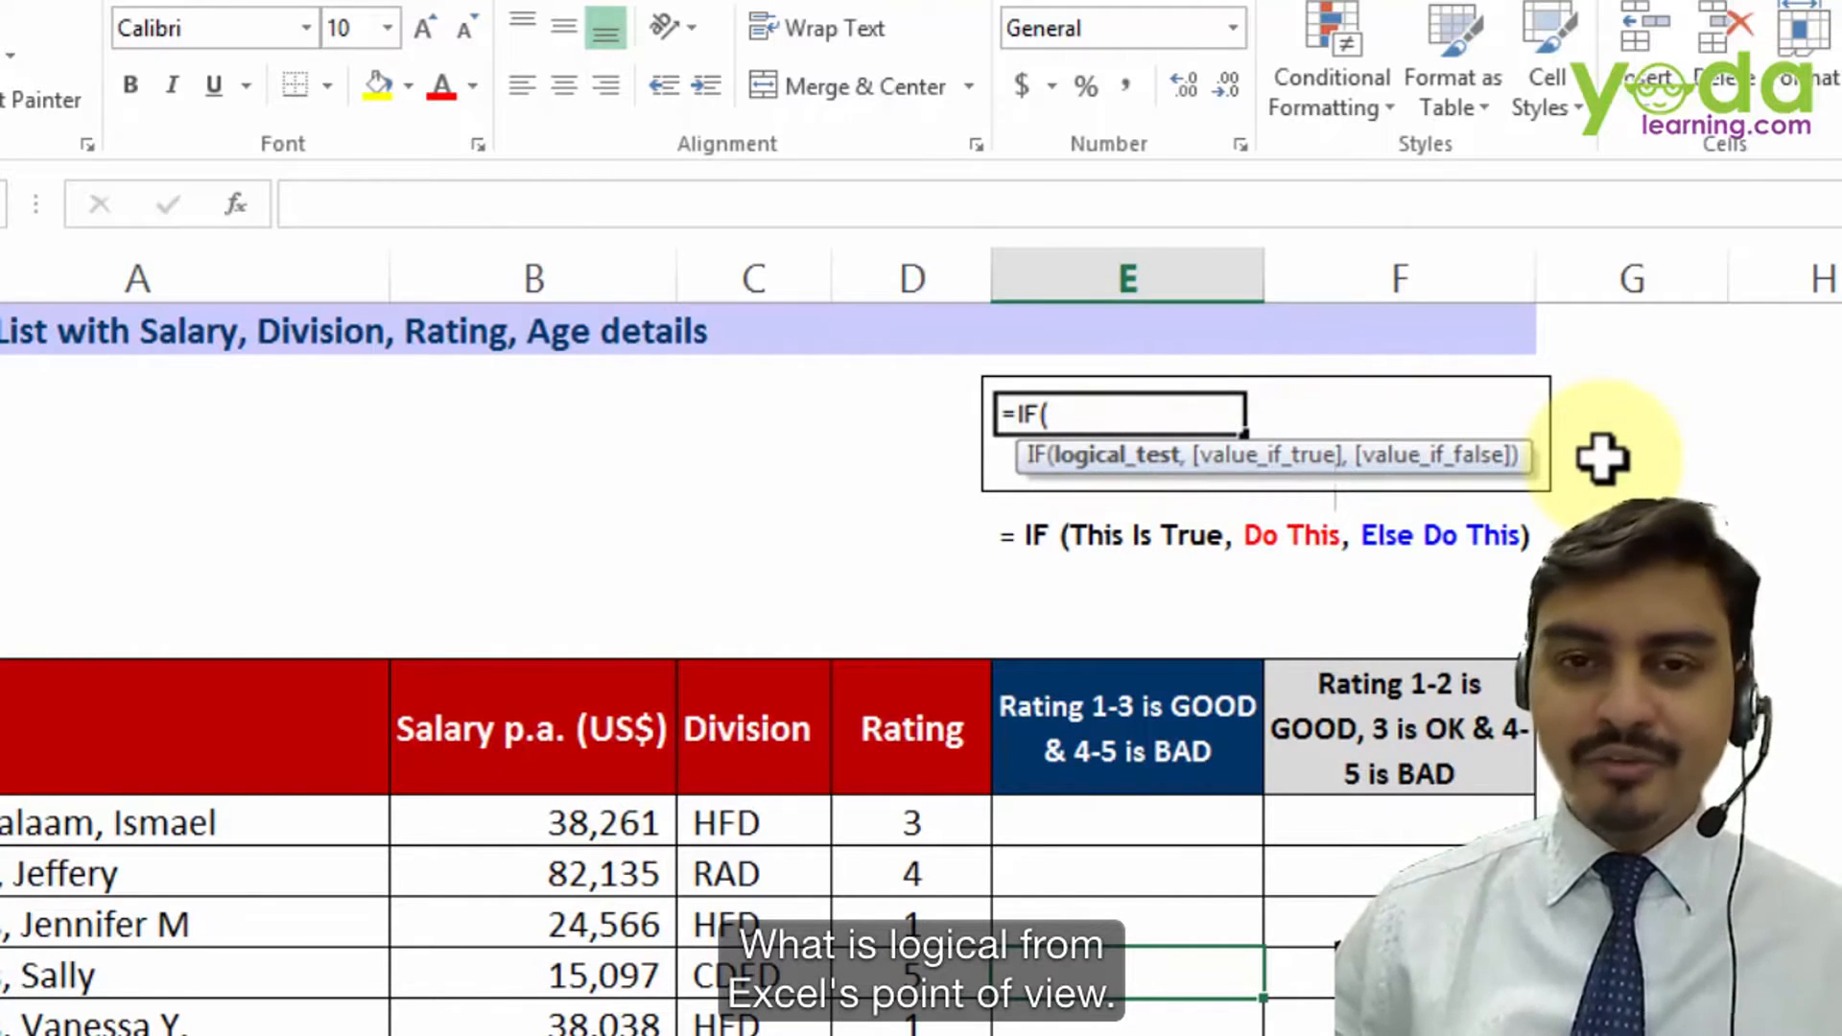
# Step: Enter the sample values TRUE, FALSE, sdfsfjk and 343 in cells B3 to B6 above the staff table
pyautogui.click(219, 466)
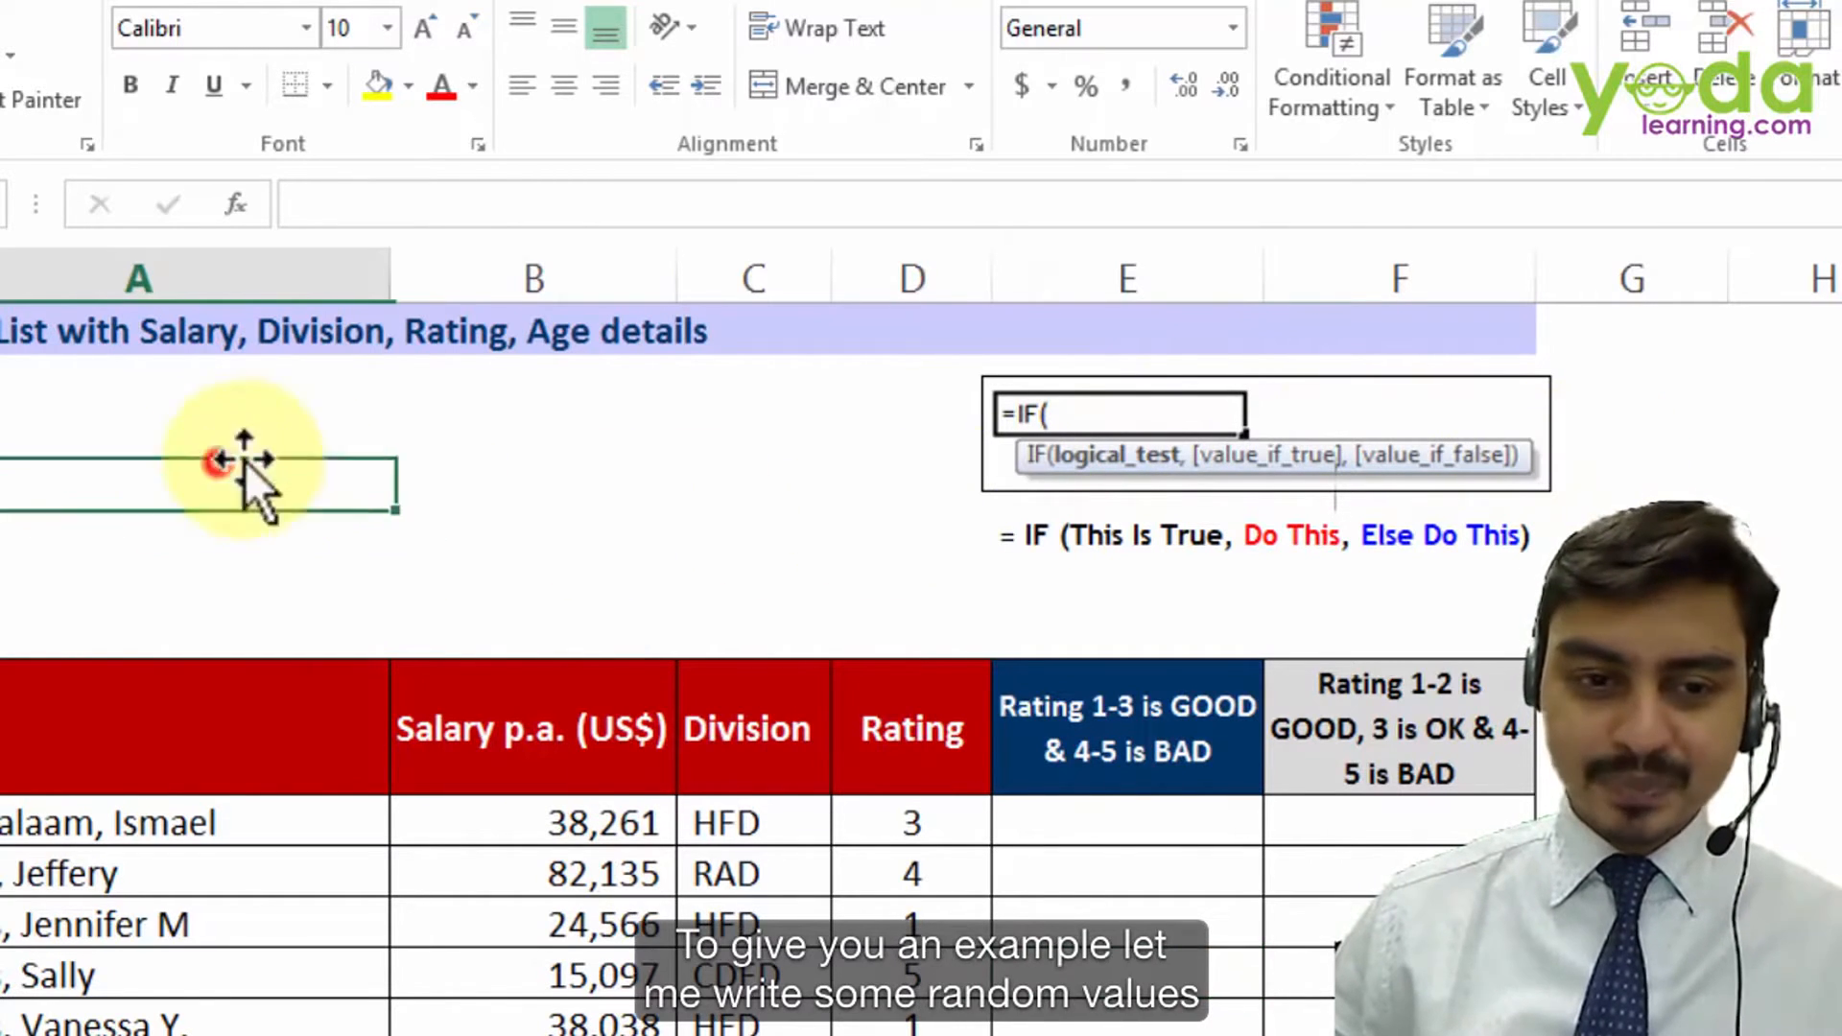
pyautogui.click(413, 436)
pyautogui.write('TR')
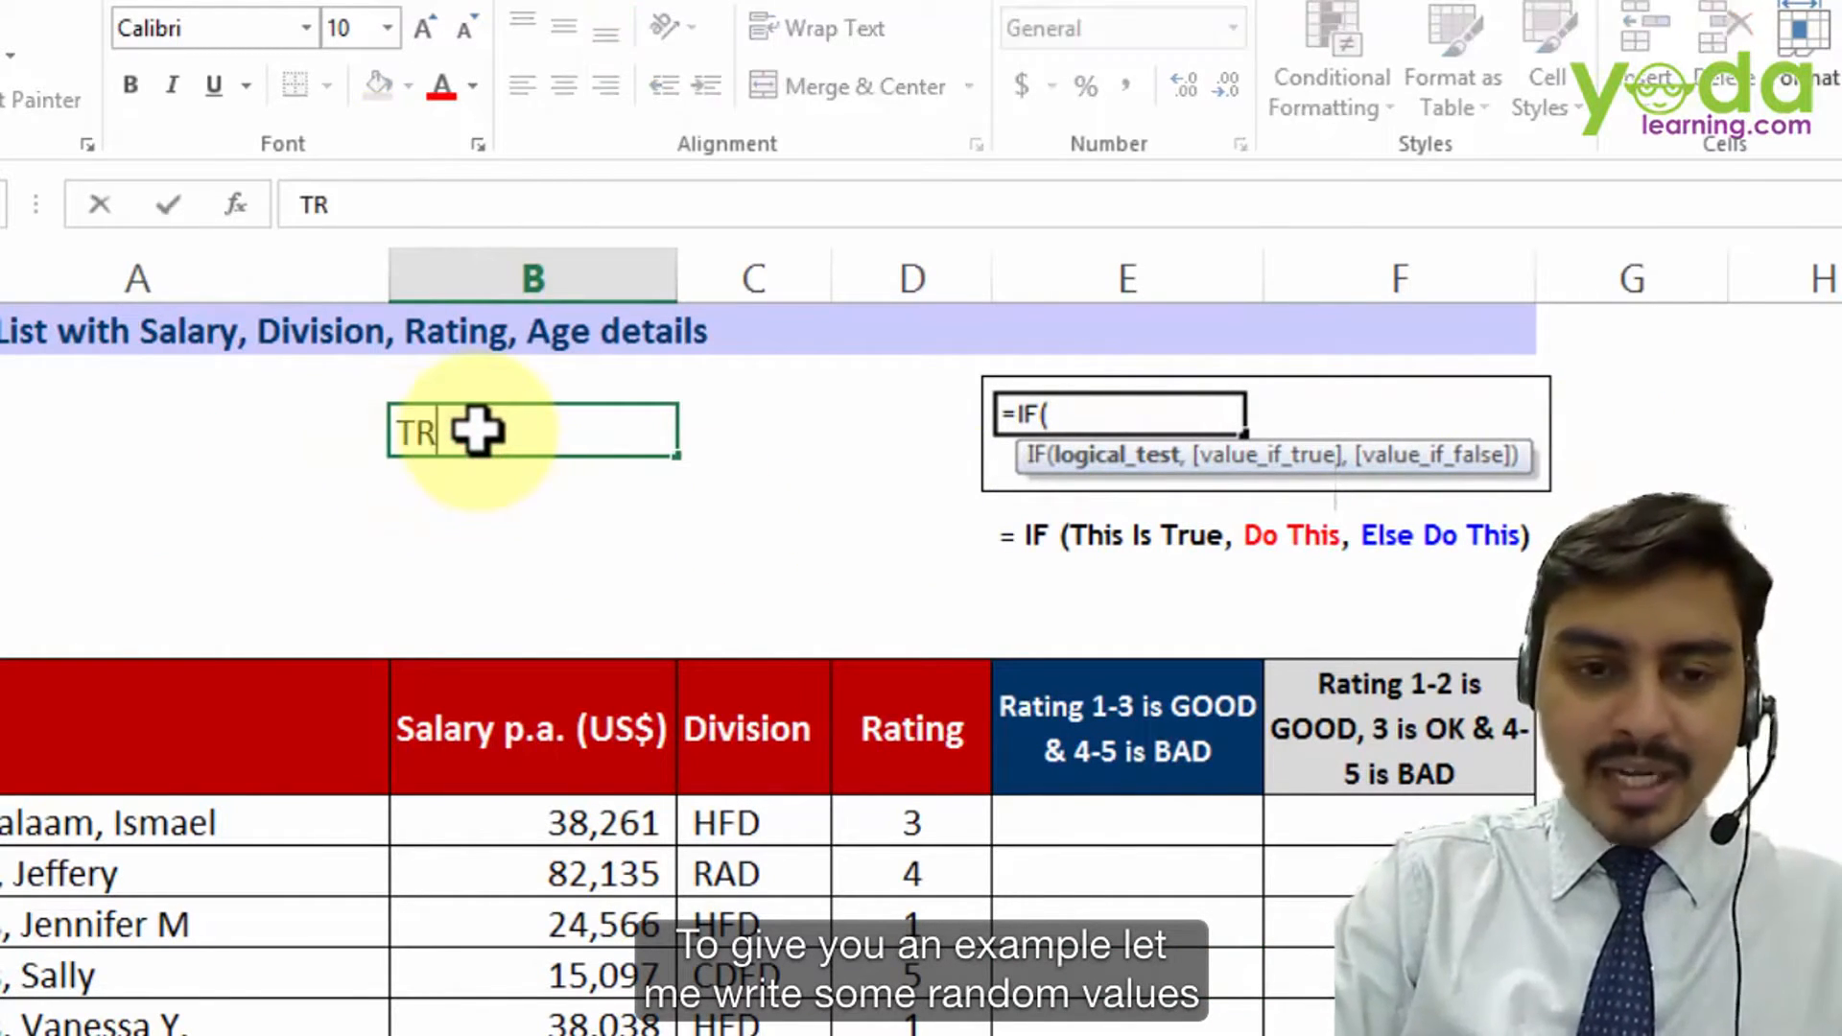
pyautogui.write('UE')
pyautogui.press('Return')
pyautogui.write('FALS')
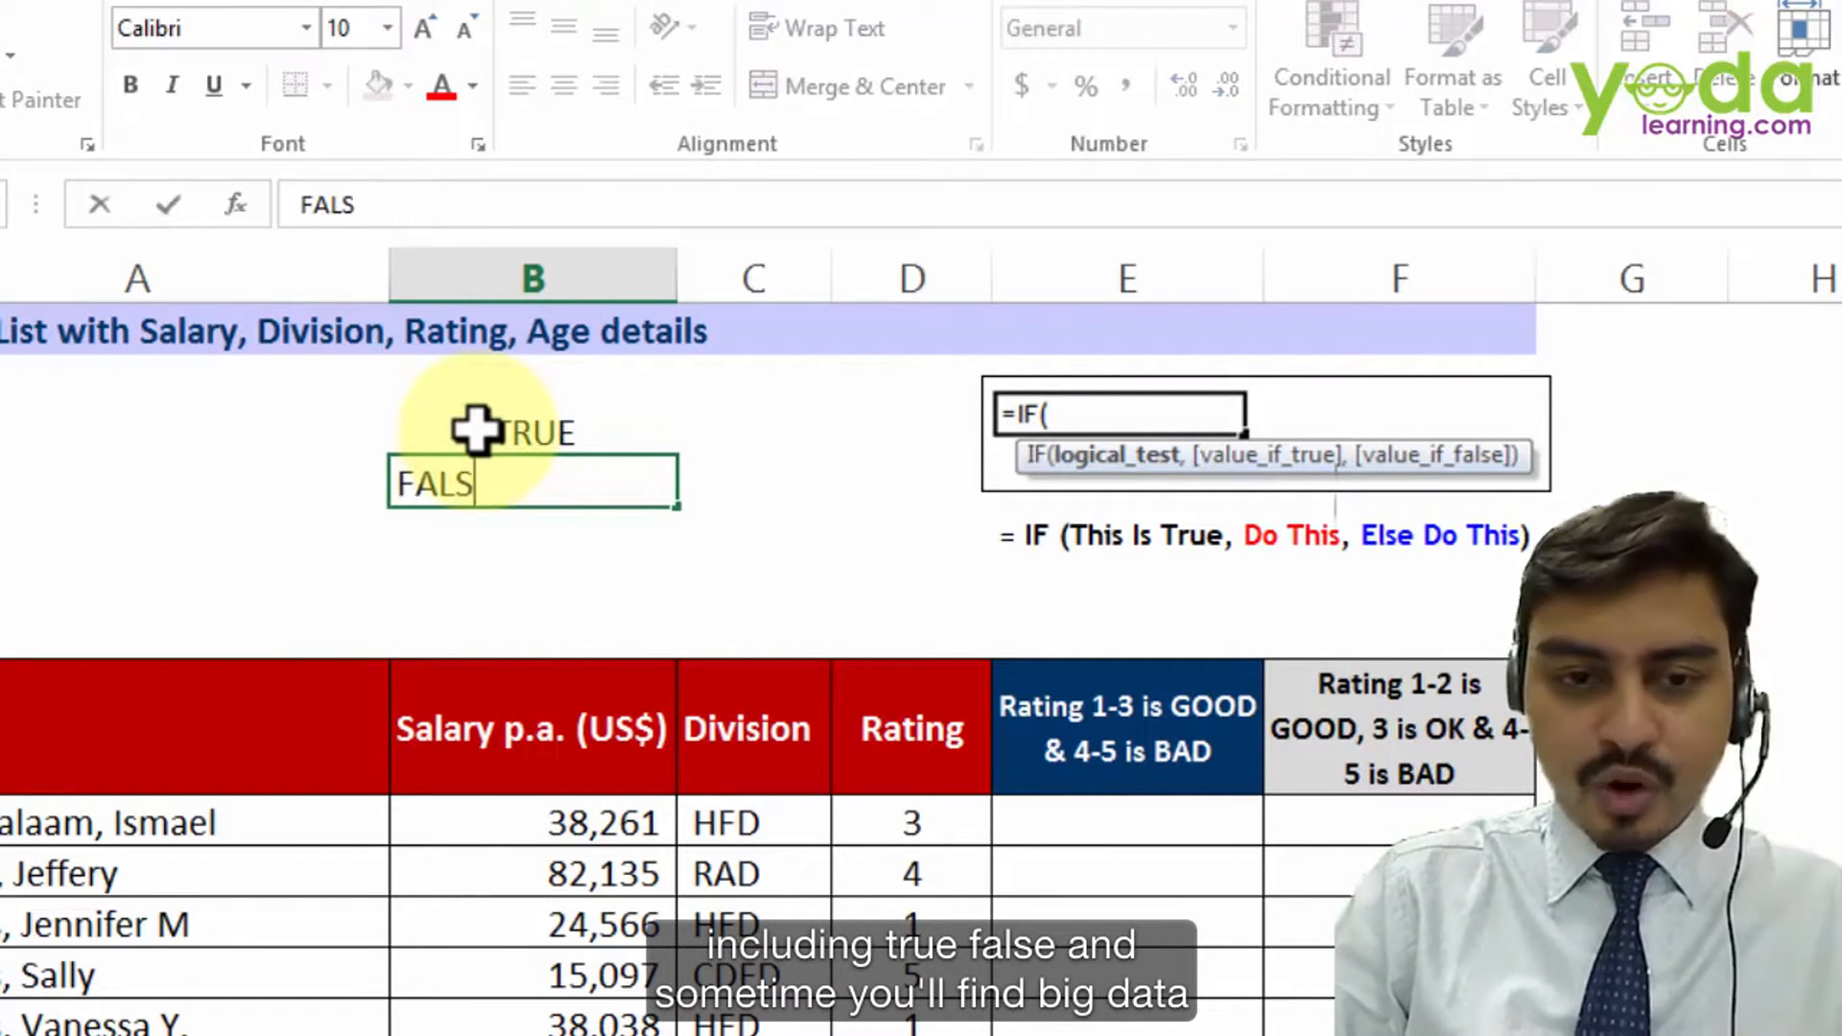
pyautogui.write('E')
pyautogui.press('Return')
pyautogui.write('sdfsfjk')
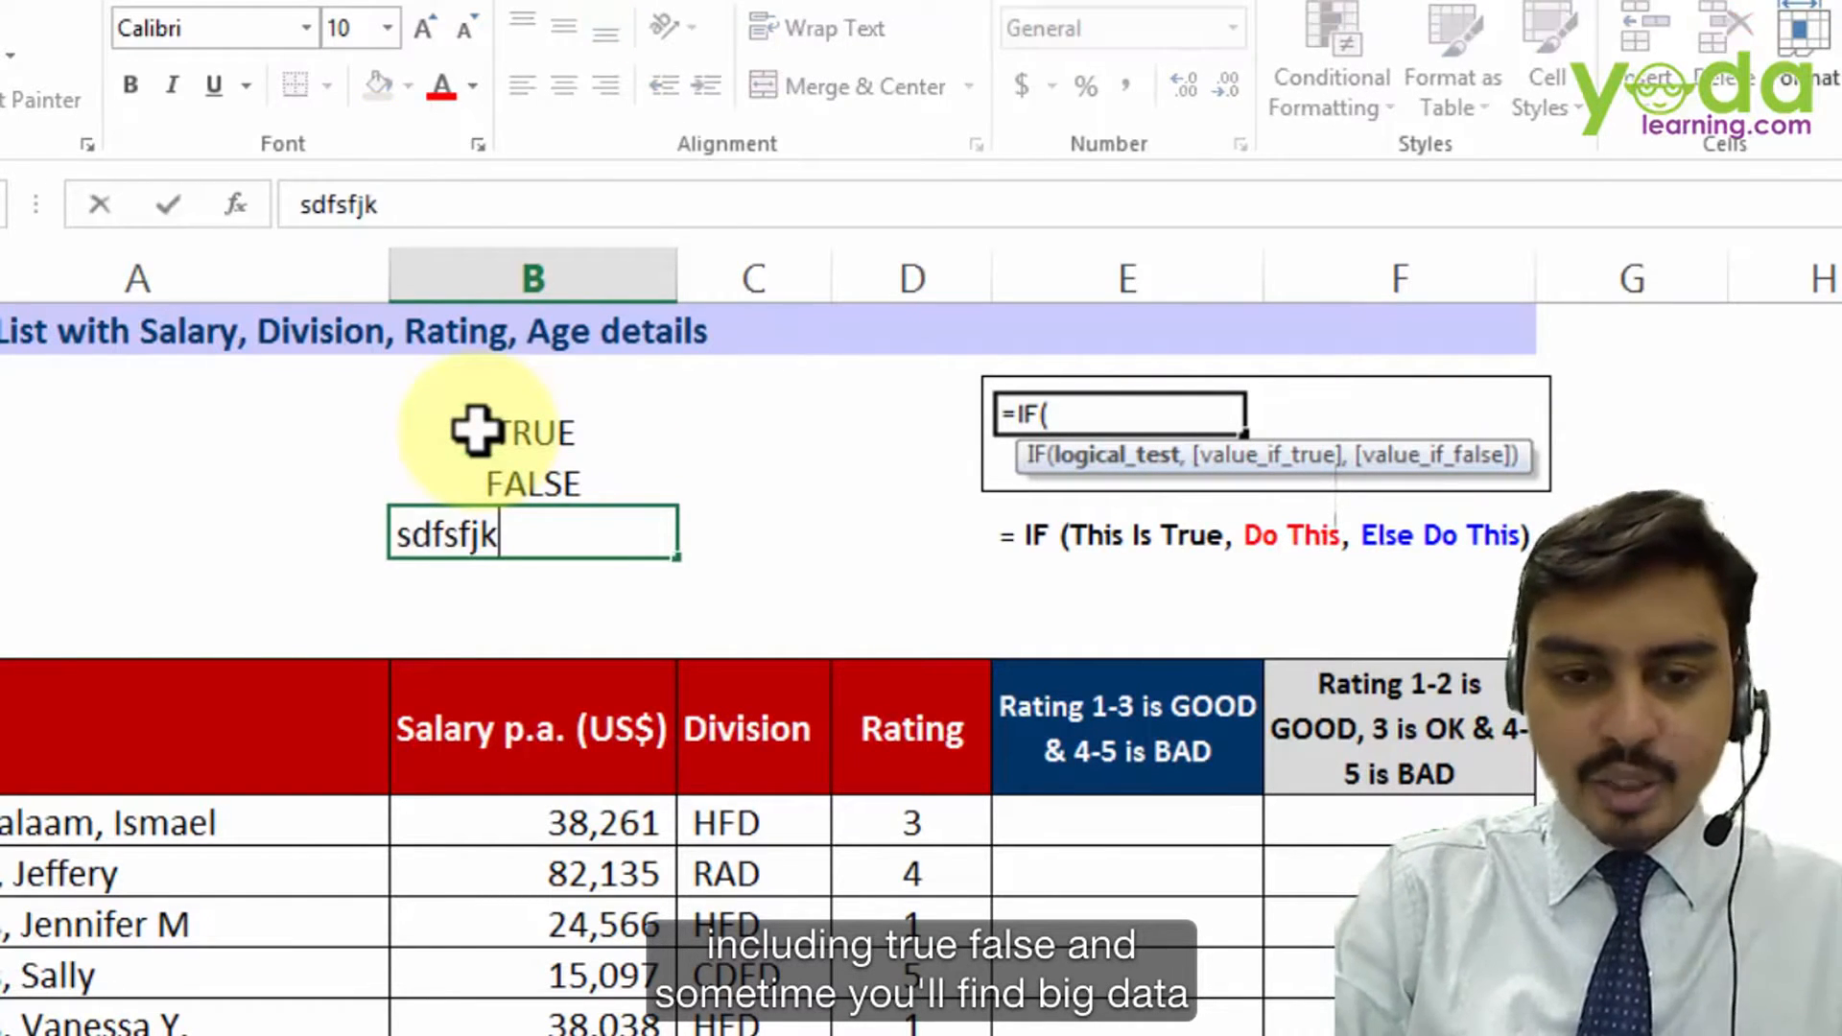
pyautogui.press('Return')
pyautogui.write('343')
pyautogui.click(778, 539)
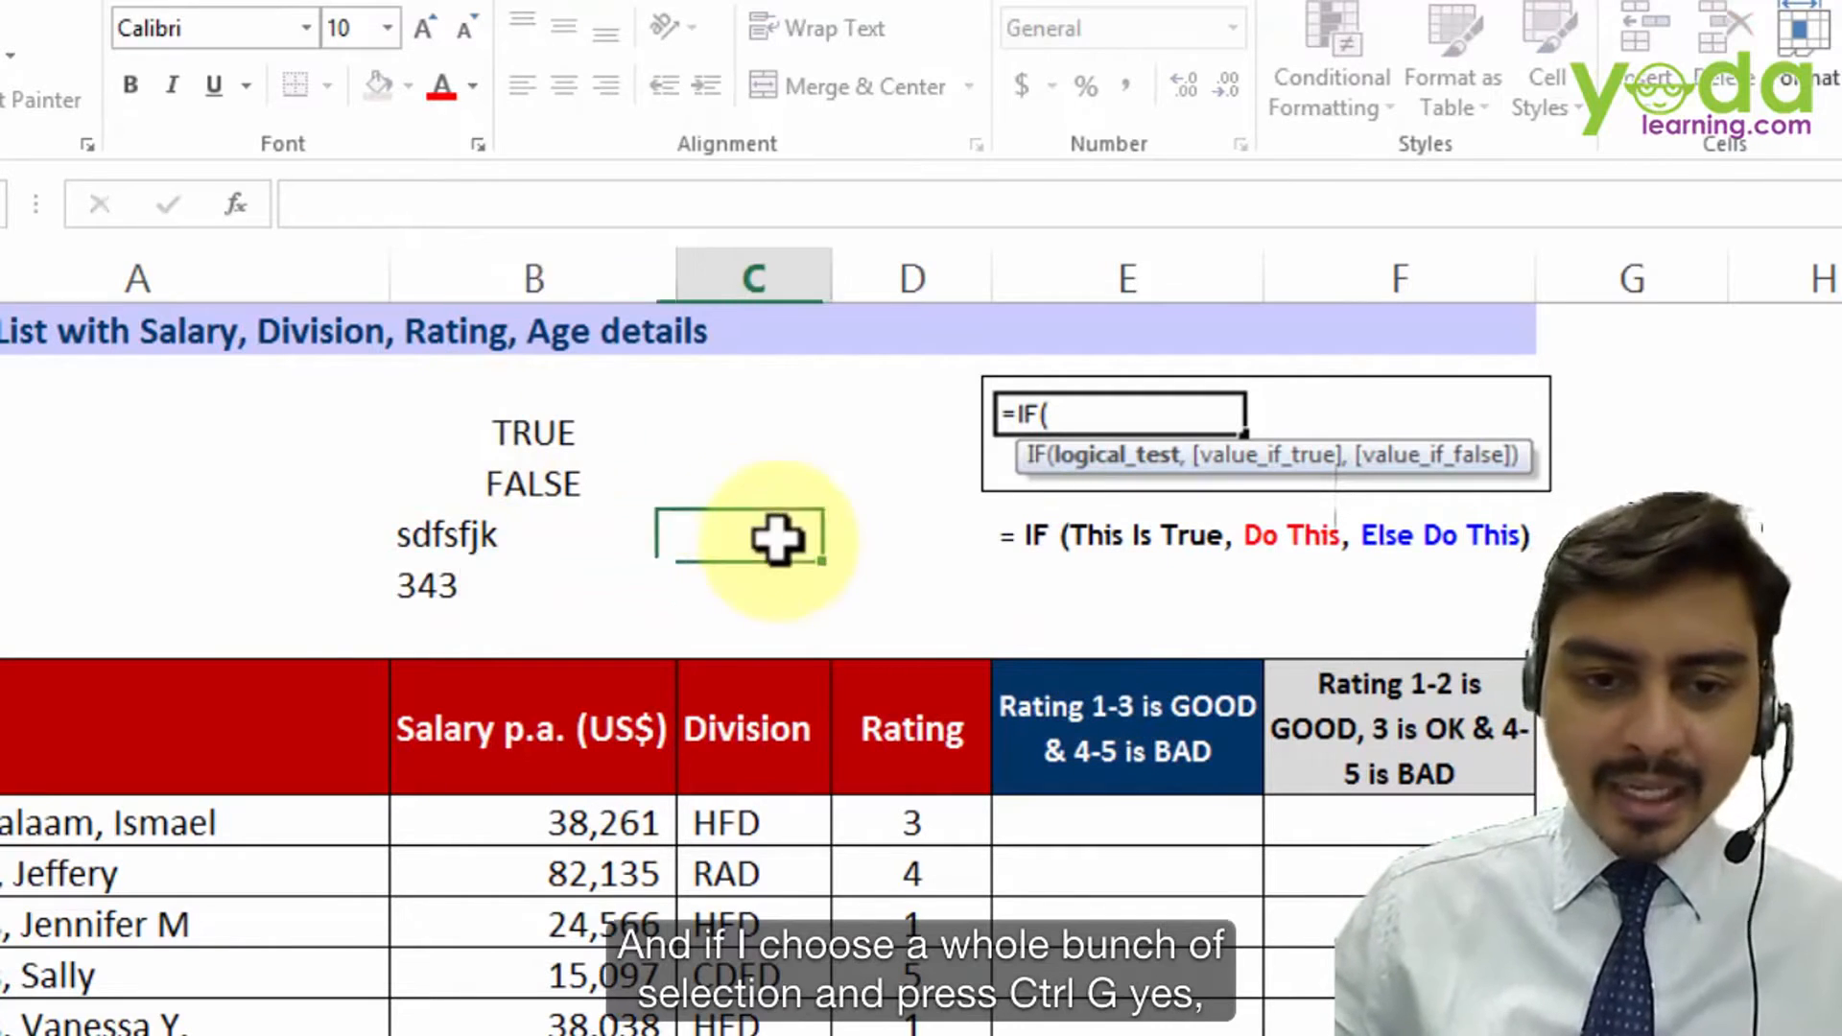
# Step: Select only the logical constants among the sample values in B3:B6 with Go To Special and fill them yellow
pyautogui.moveTo(544, 432); pyautogui.dragTo(533, 587)
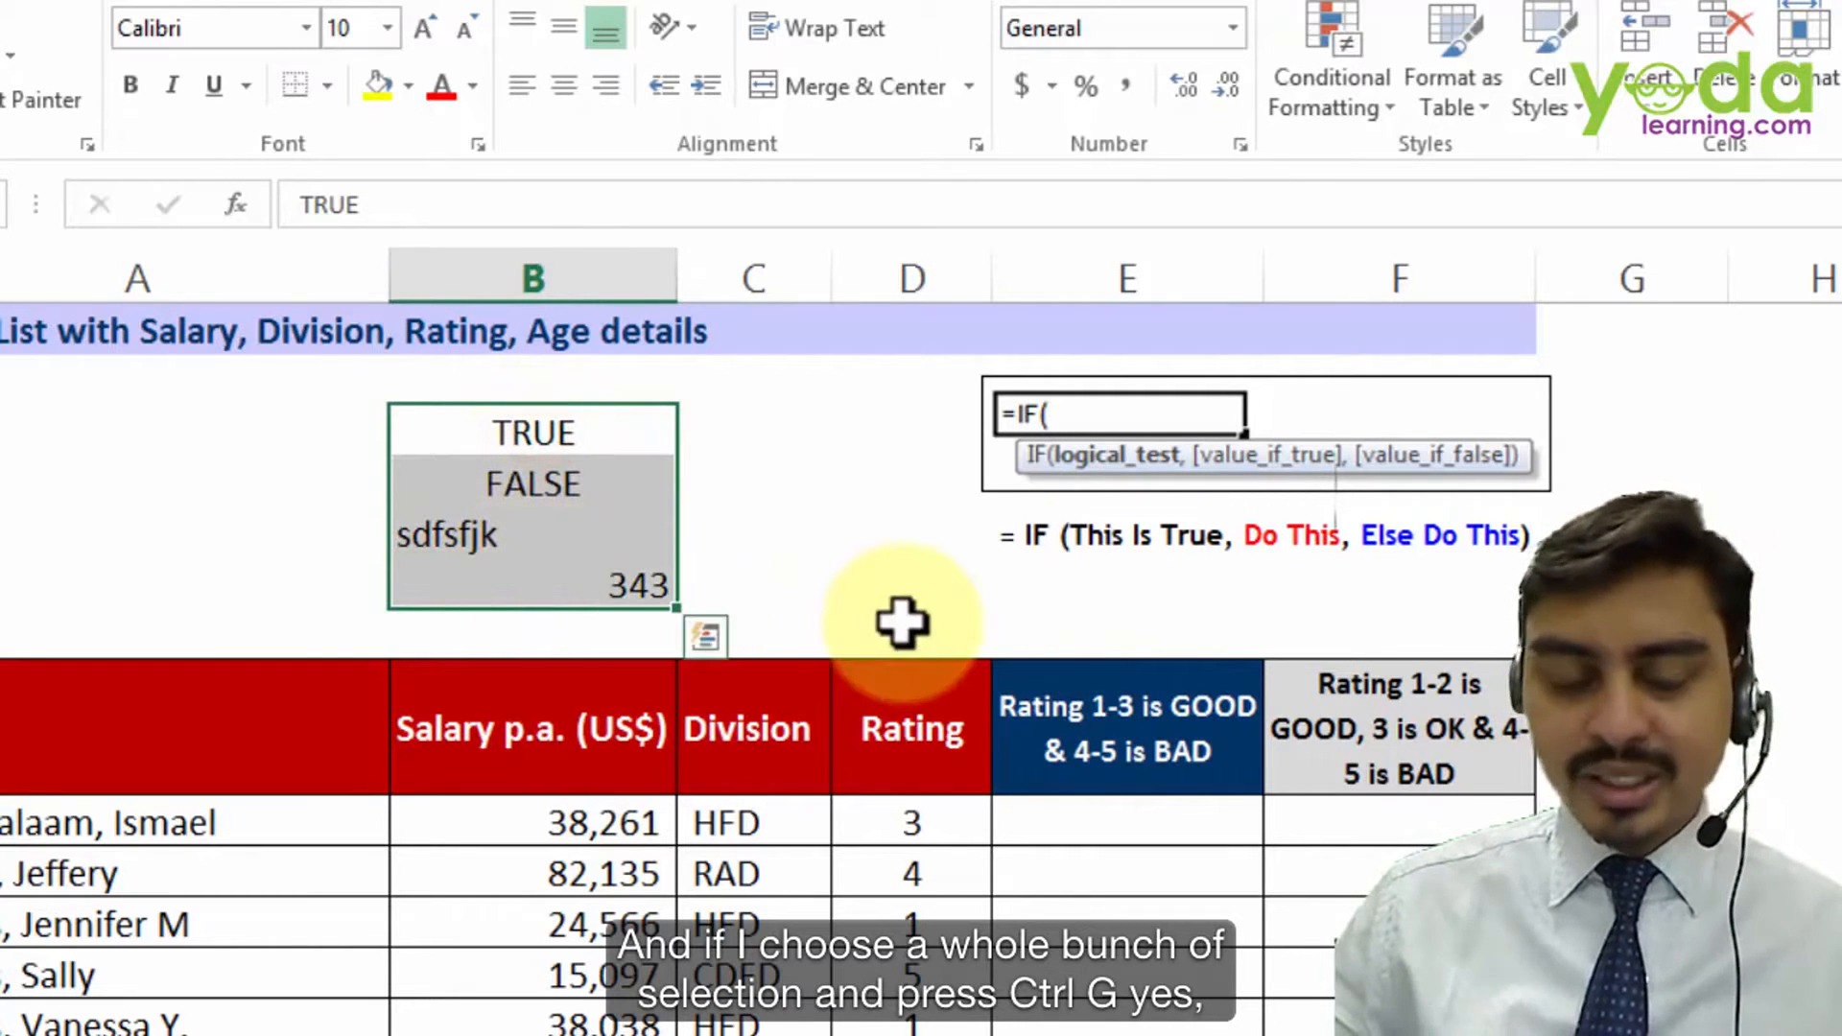
pyautogui.hotkey('ctrl', 'g')
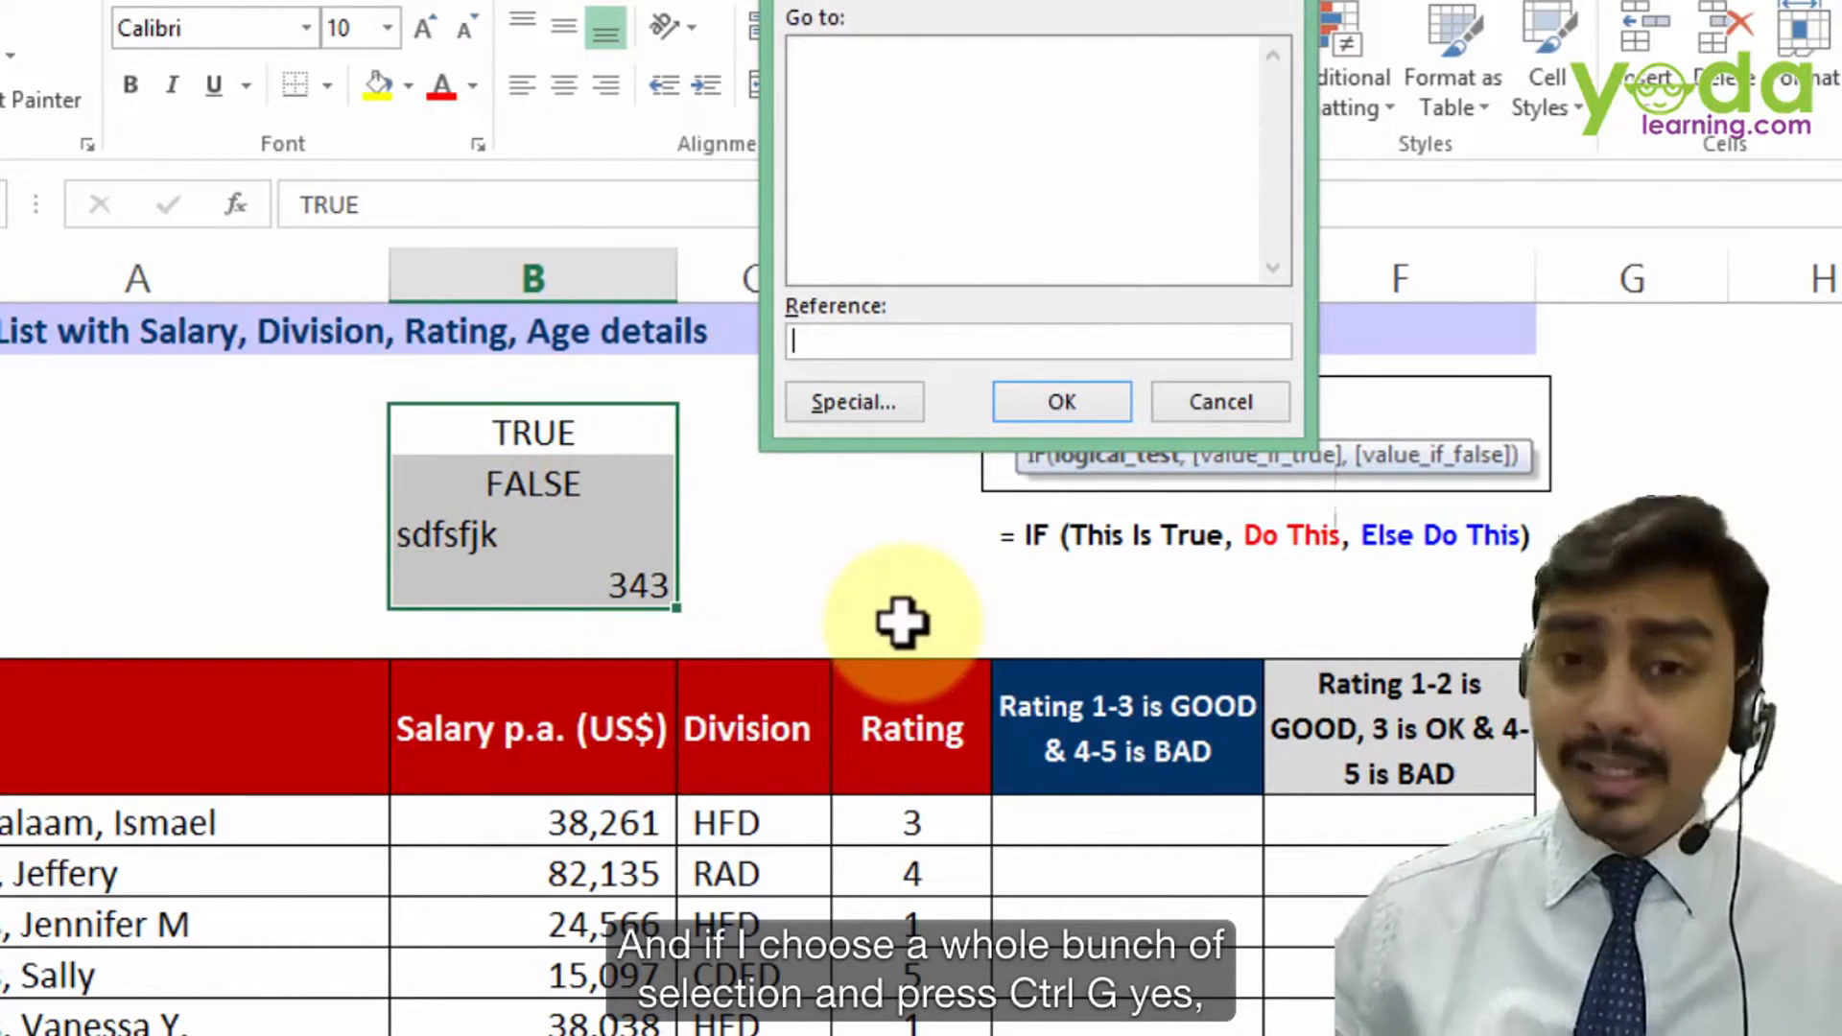
pyautogui.moveTo(986, 2); pyautogui.dragTo(578, 134)
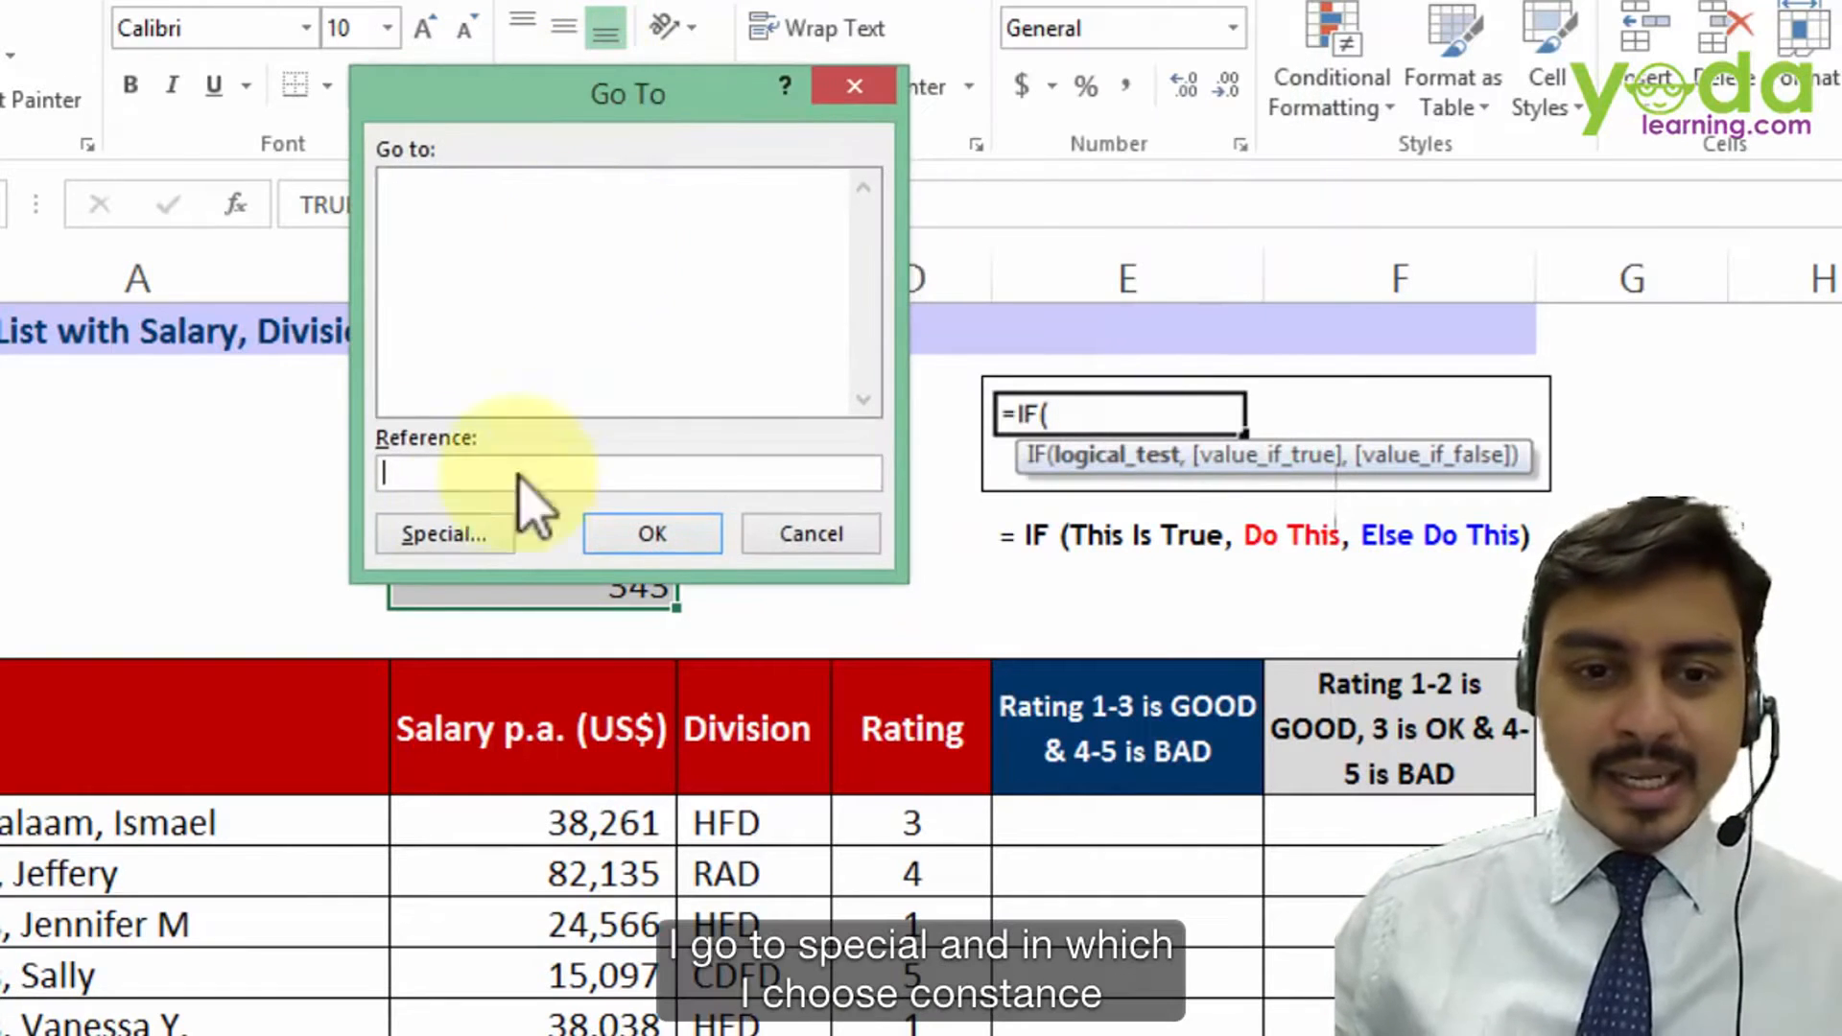
pyautogui.click(453, 535)
pyautogui.click(389, 169)
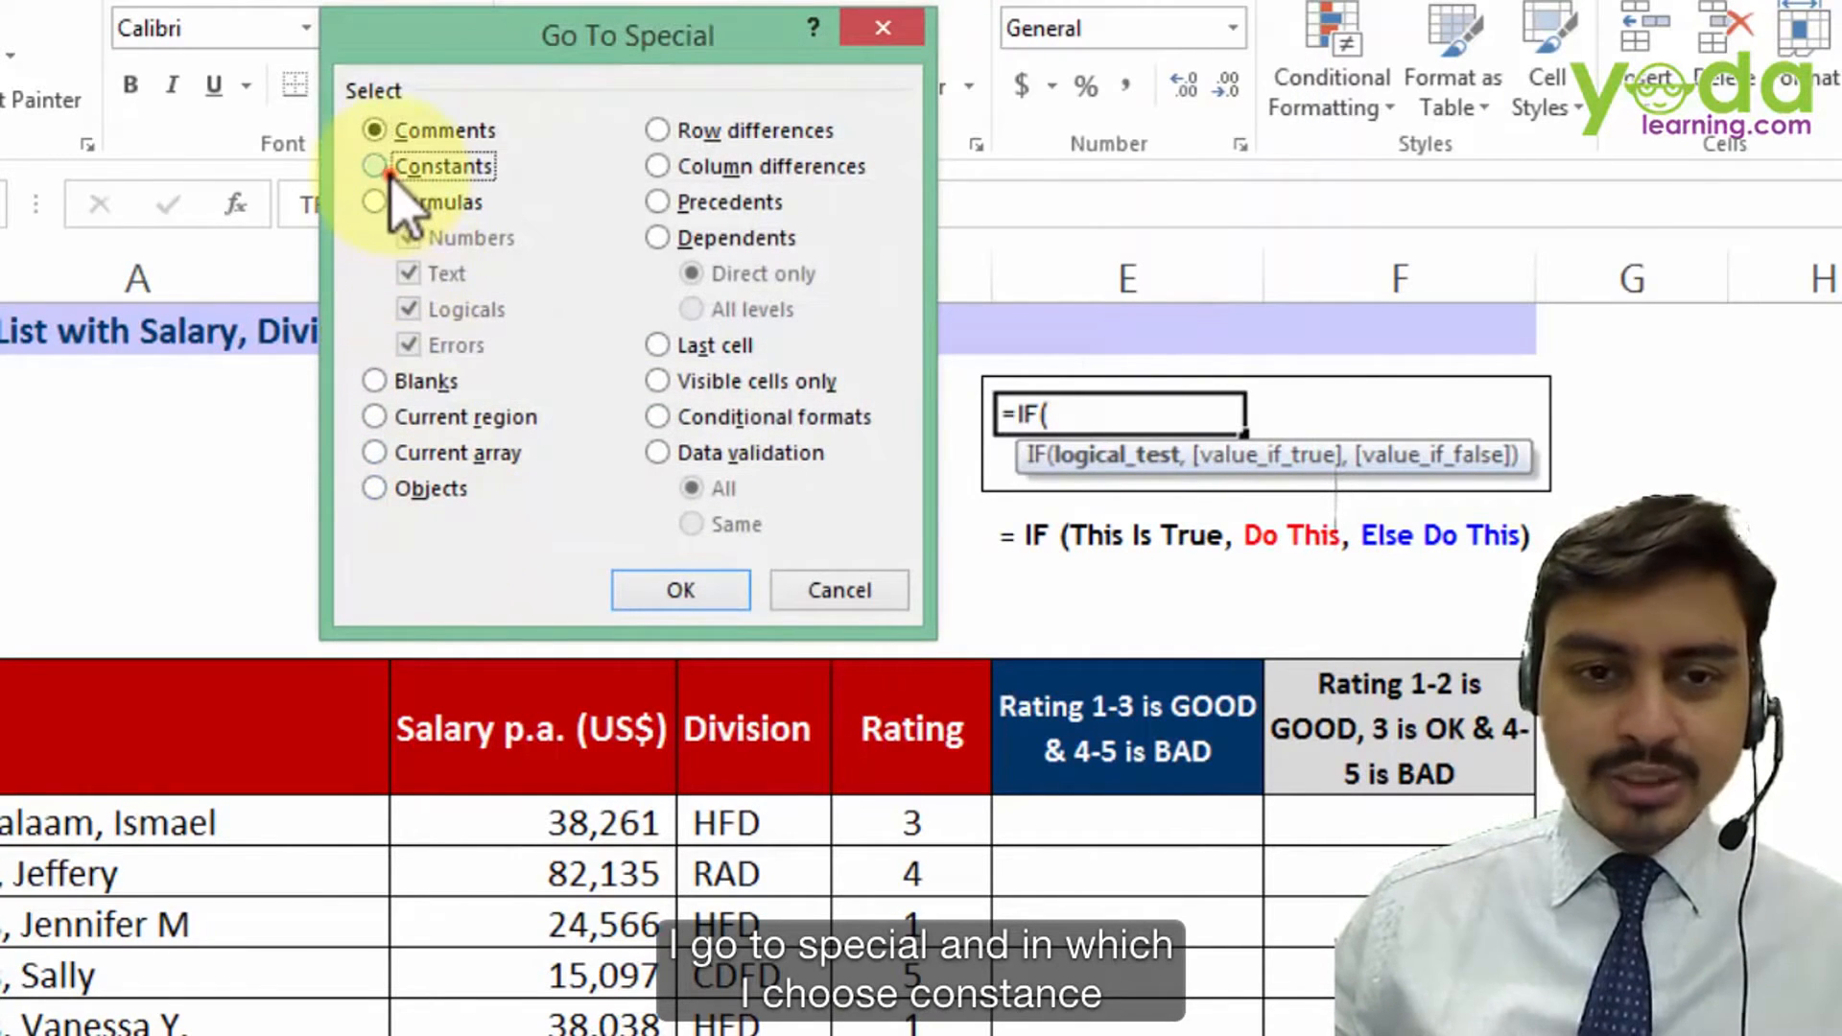
pyautogui.click(420, 239)
pyautogui.click(435, 276)
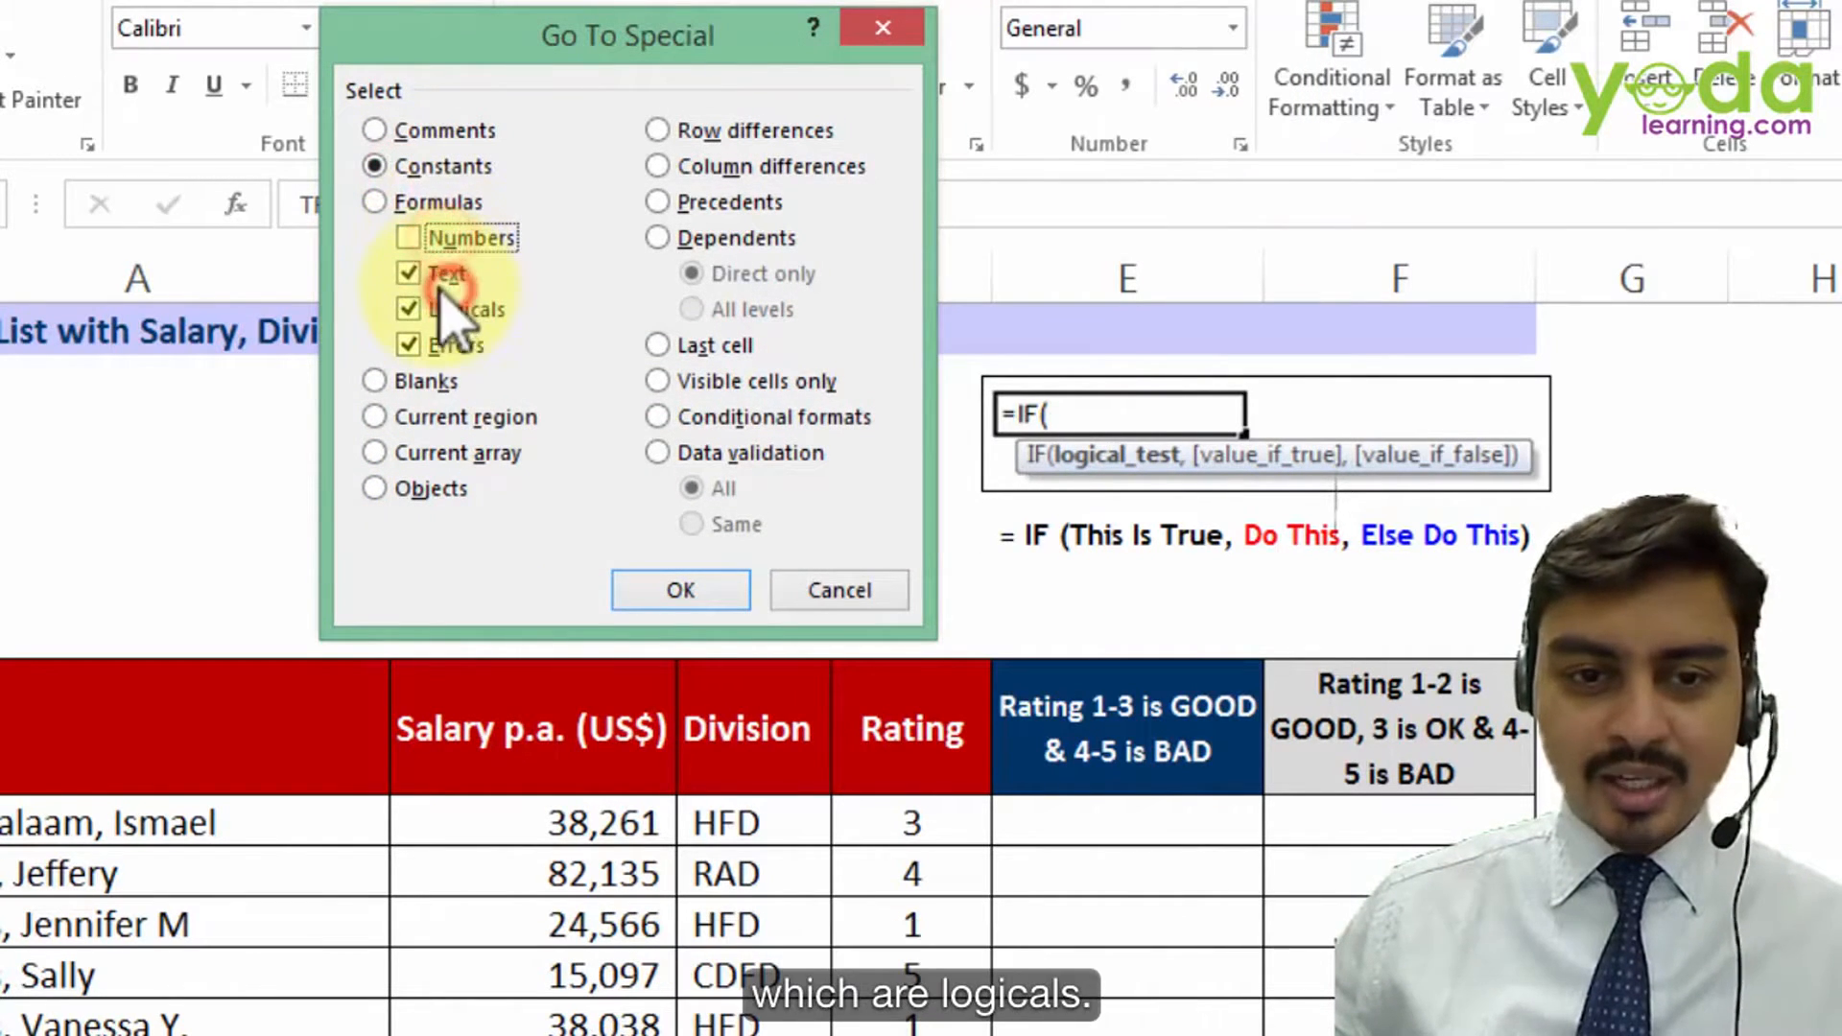
pyautogui.click(410, 345)
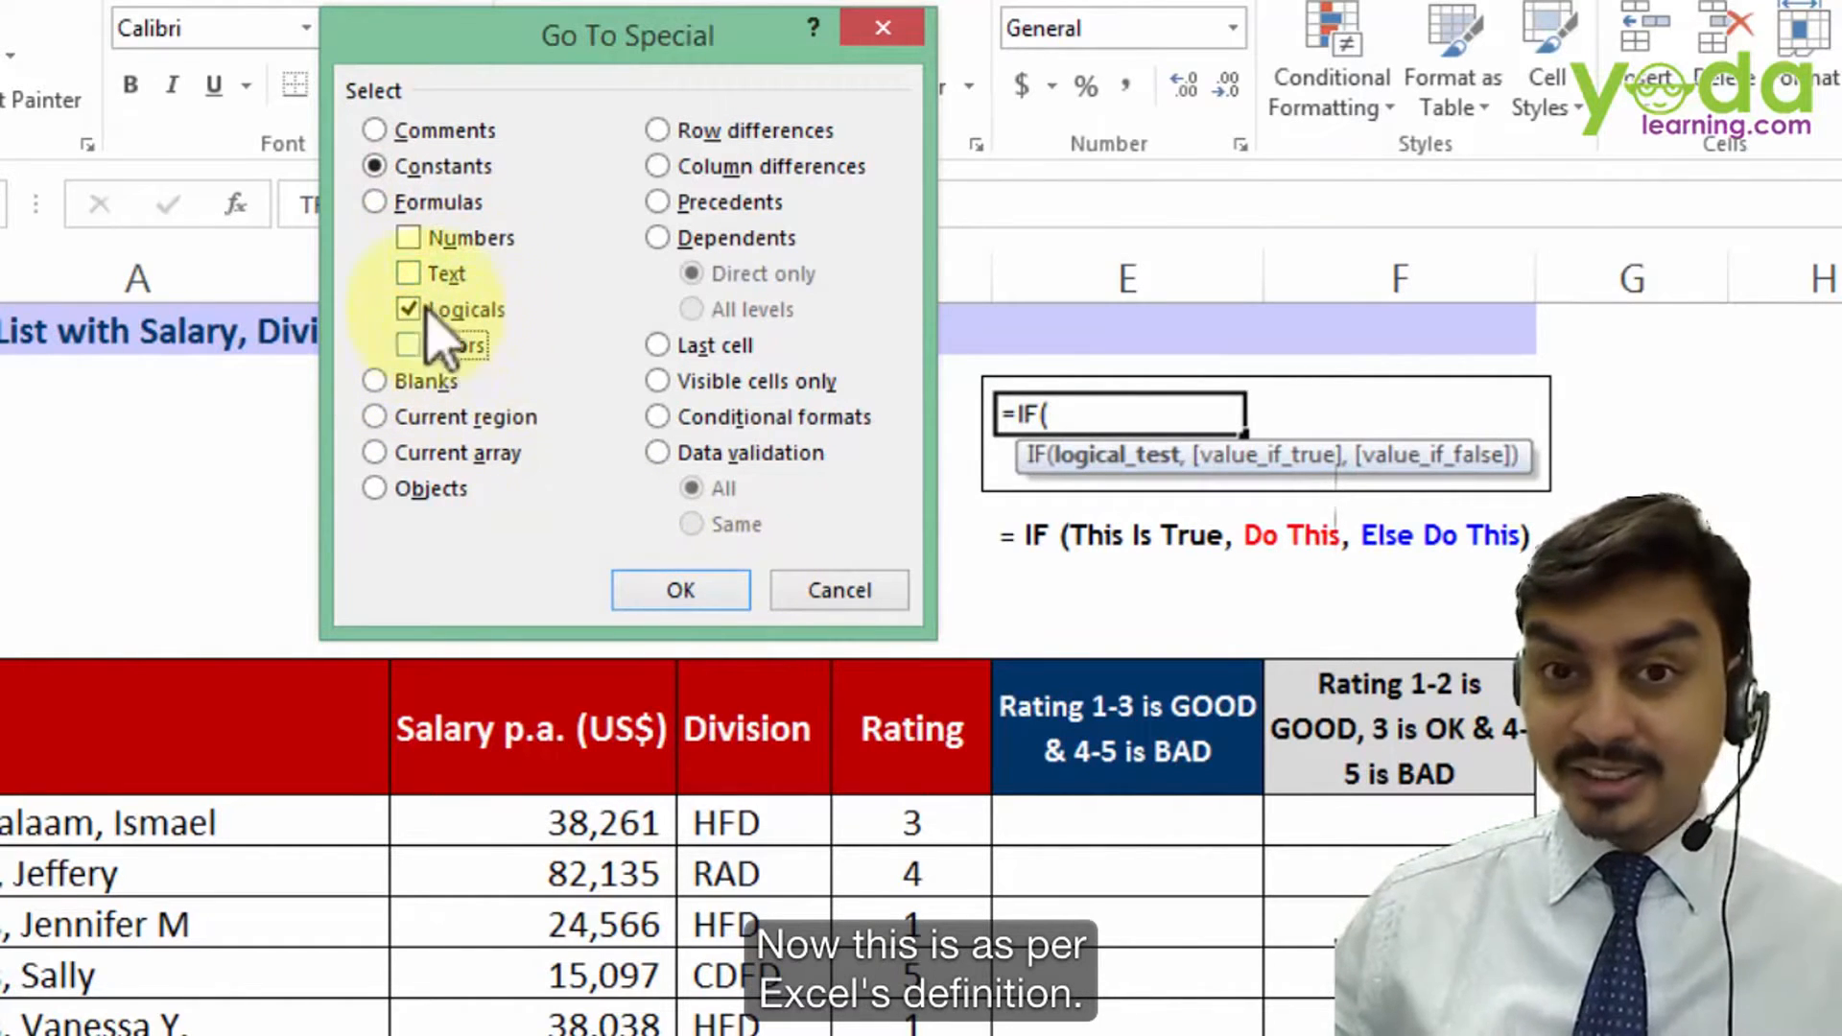
pyautogui.click(682, 595)
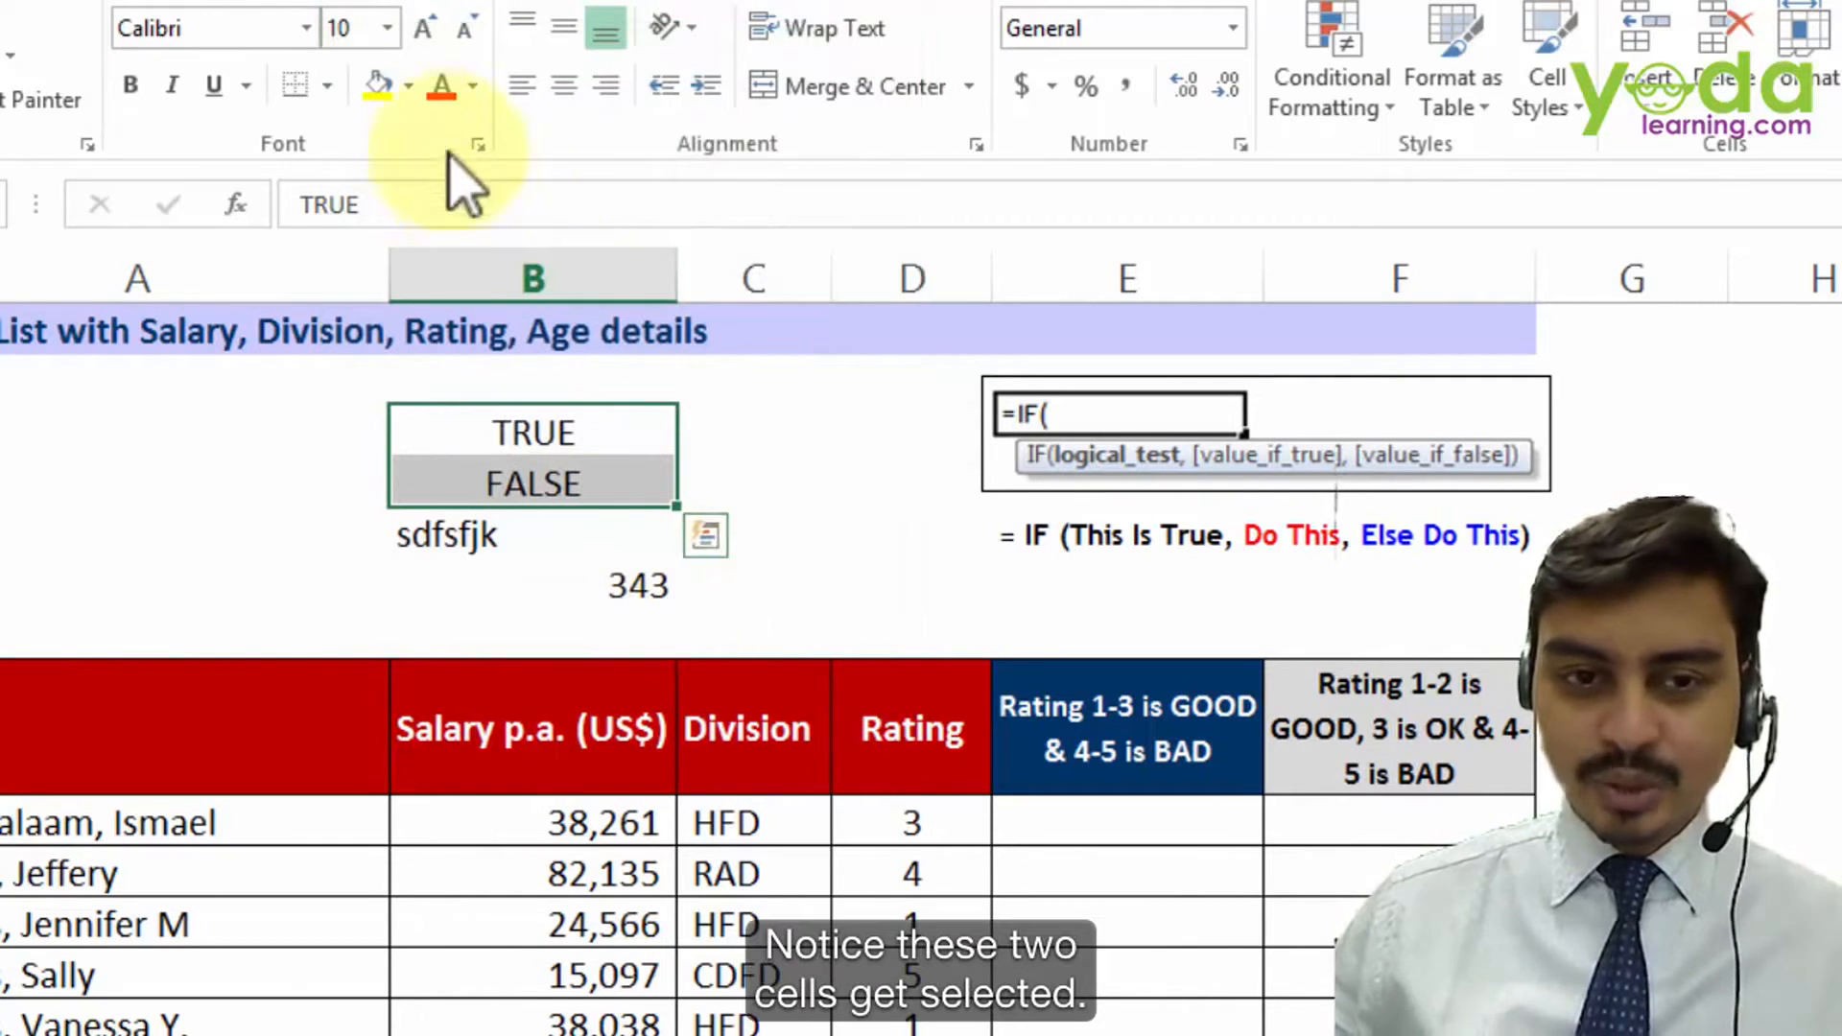
pyautogui.click(378, 85)
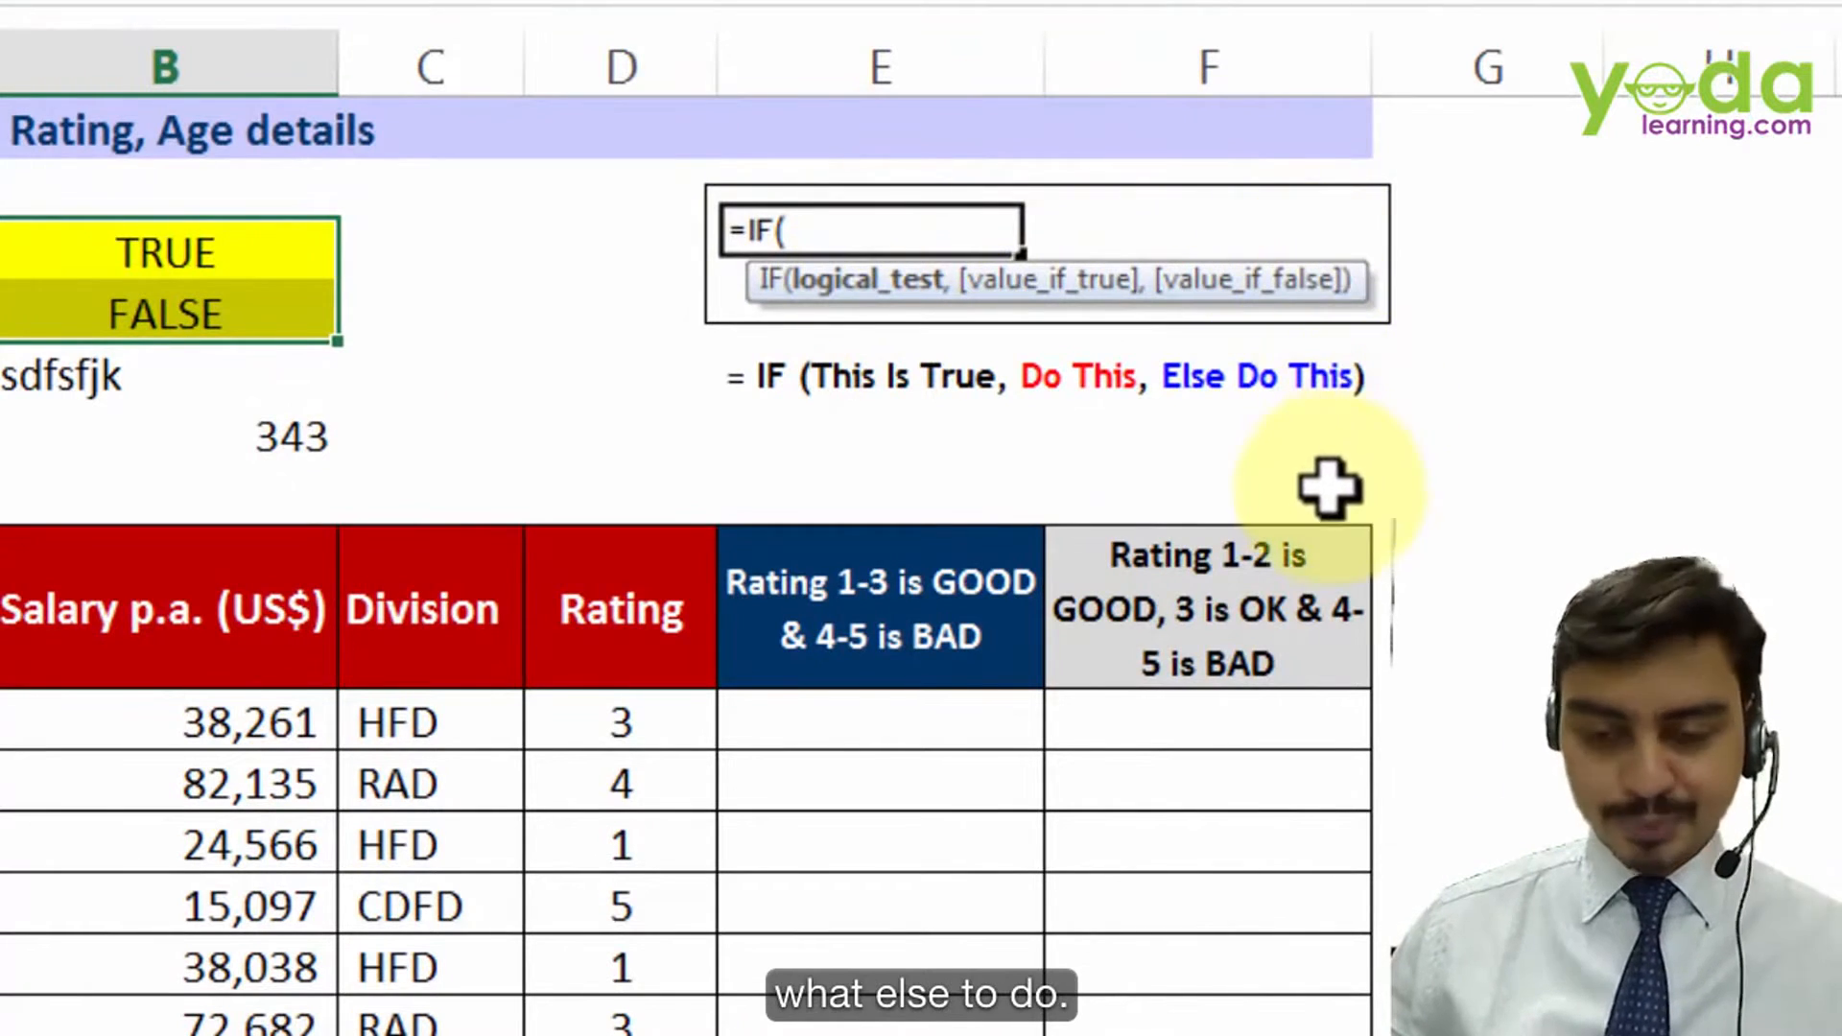
# Step: Start an IF formula in E9 with the logical test D9<=3 on the first employee's rating
pyautogui.scroll(-2, 1299, 497)
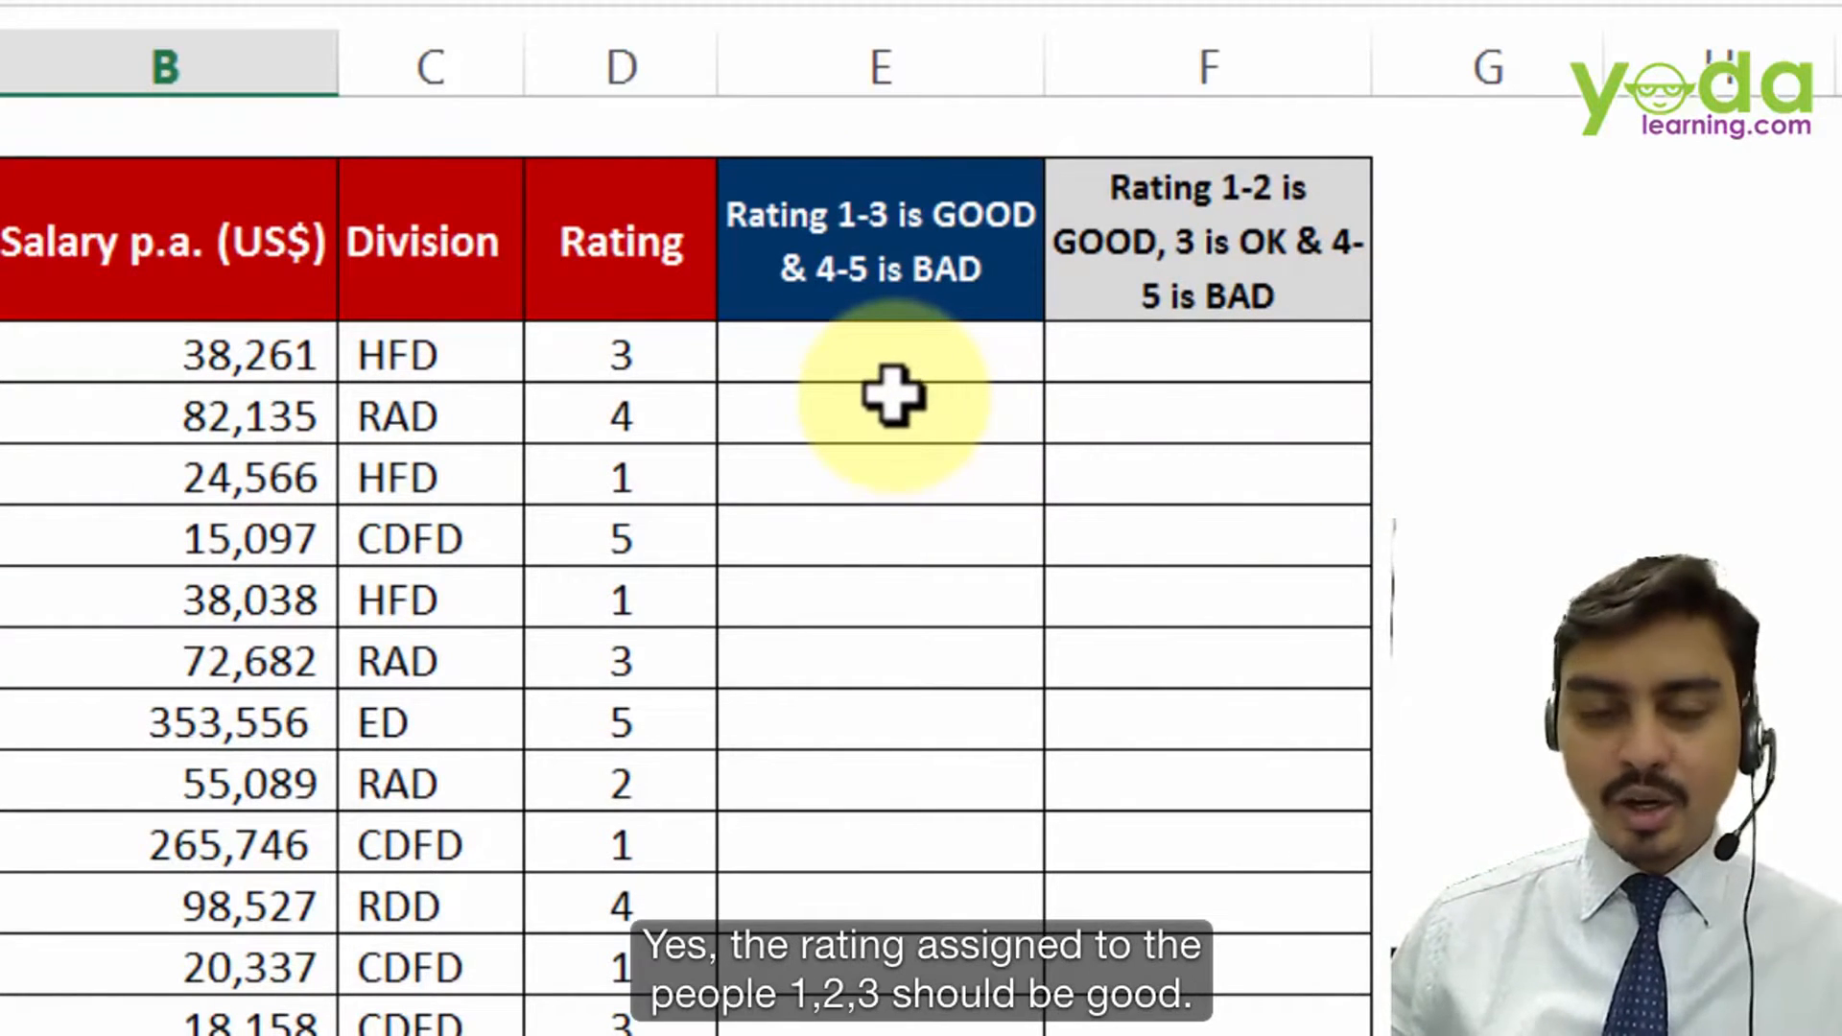
pyautogui.click(624, 473)
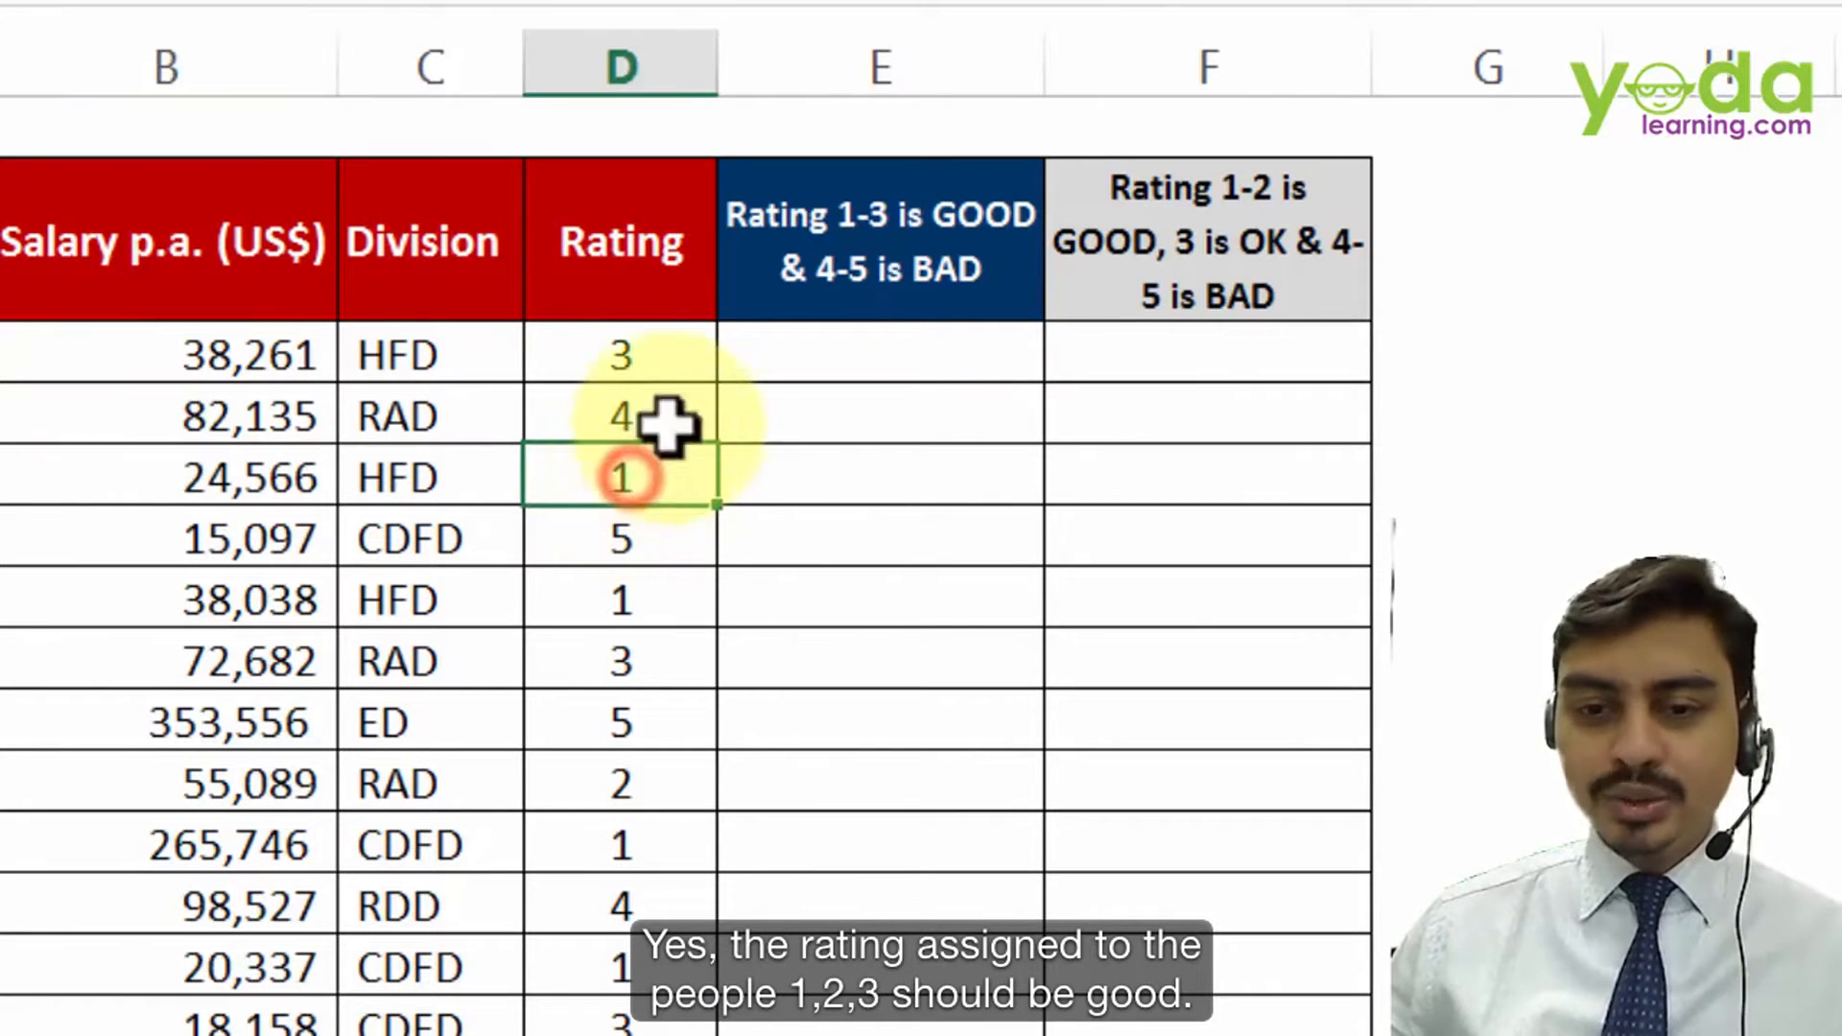
pyautogui.click(897, 363)
pyautogui.write('=')
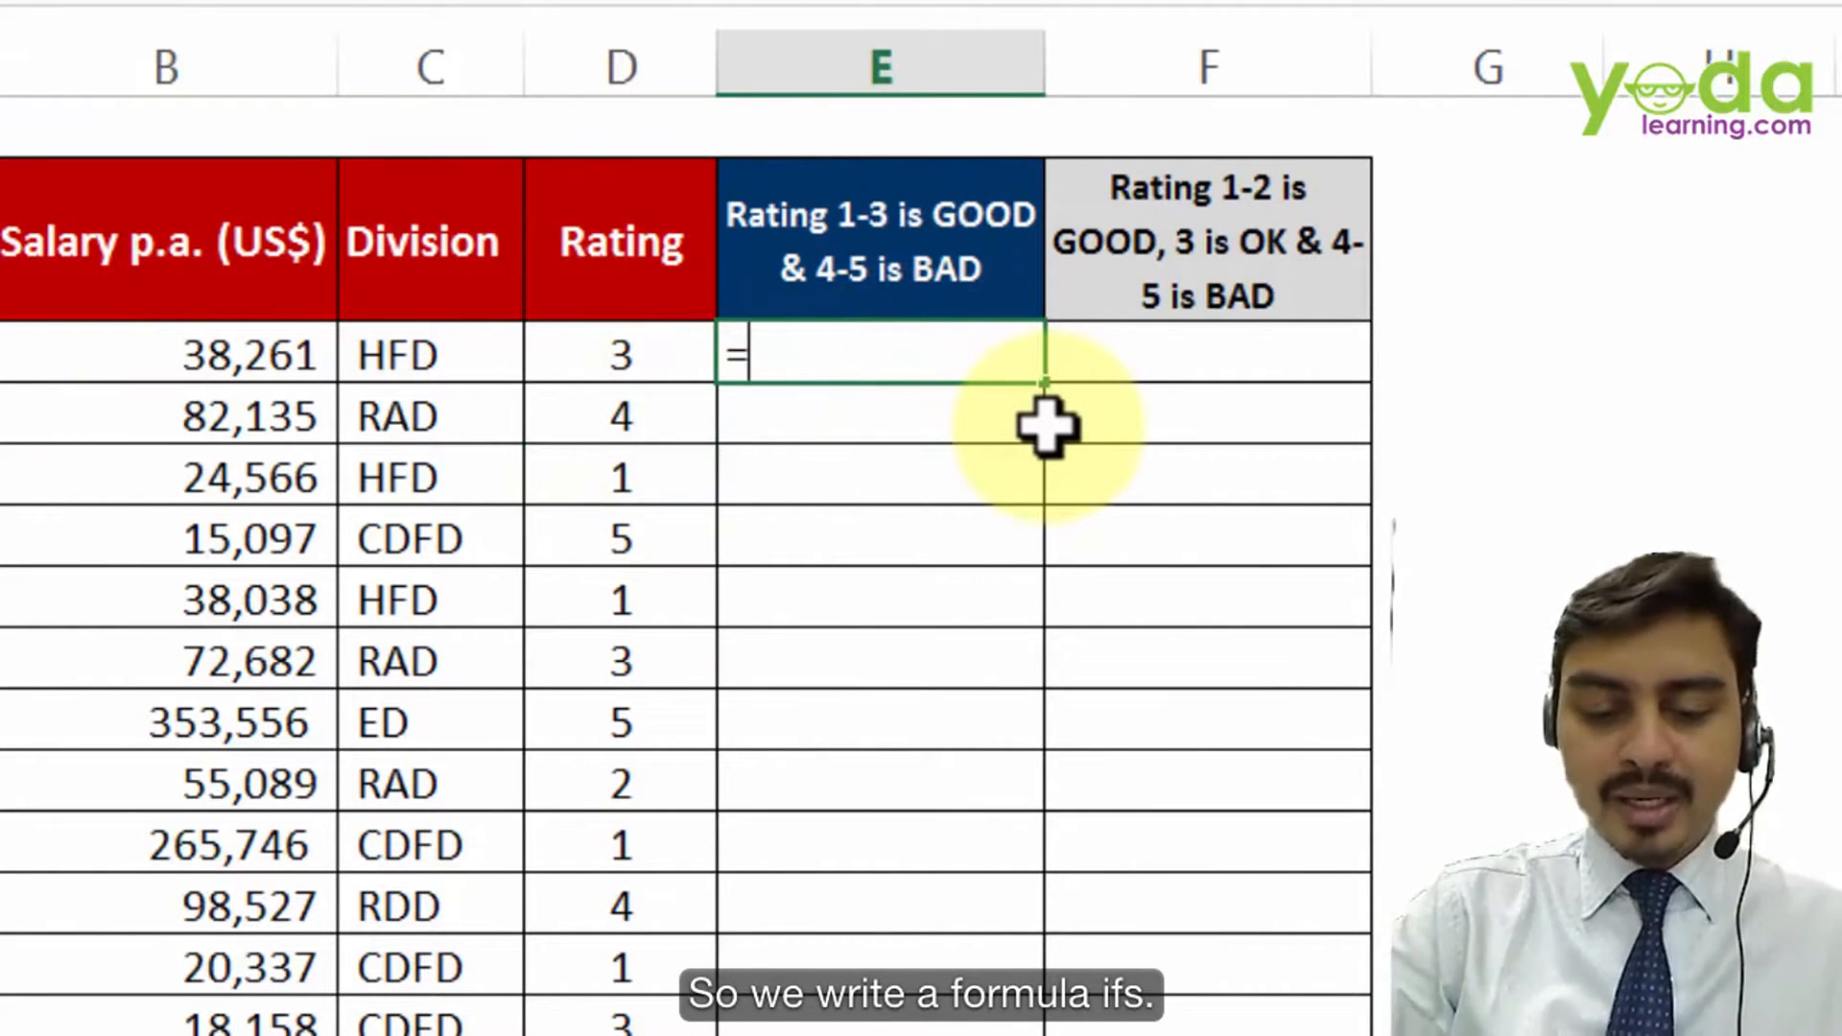
pyautogui.write('if')
pyautogui.press('Tab')
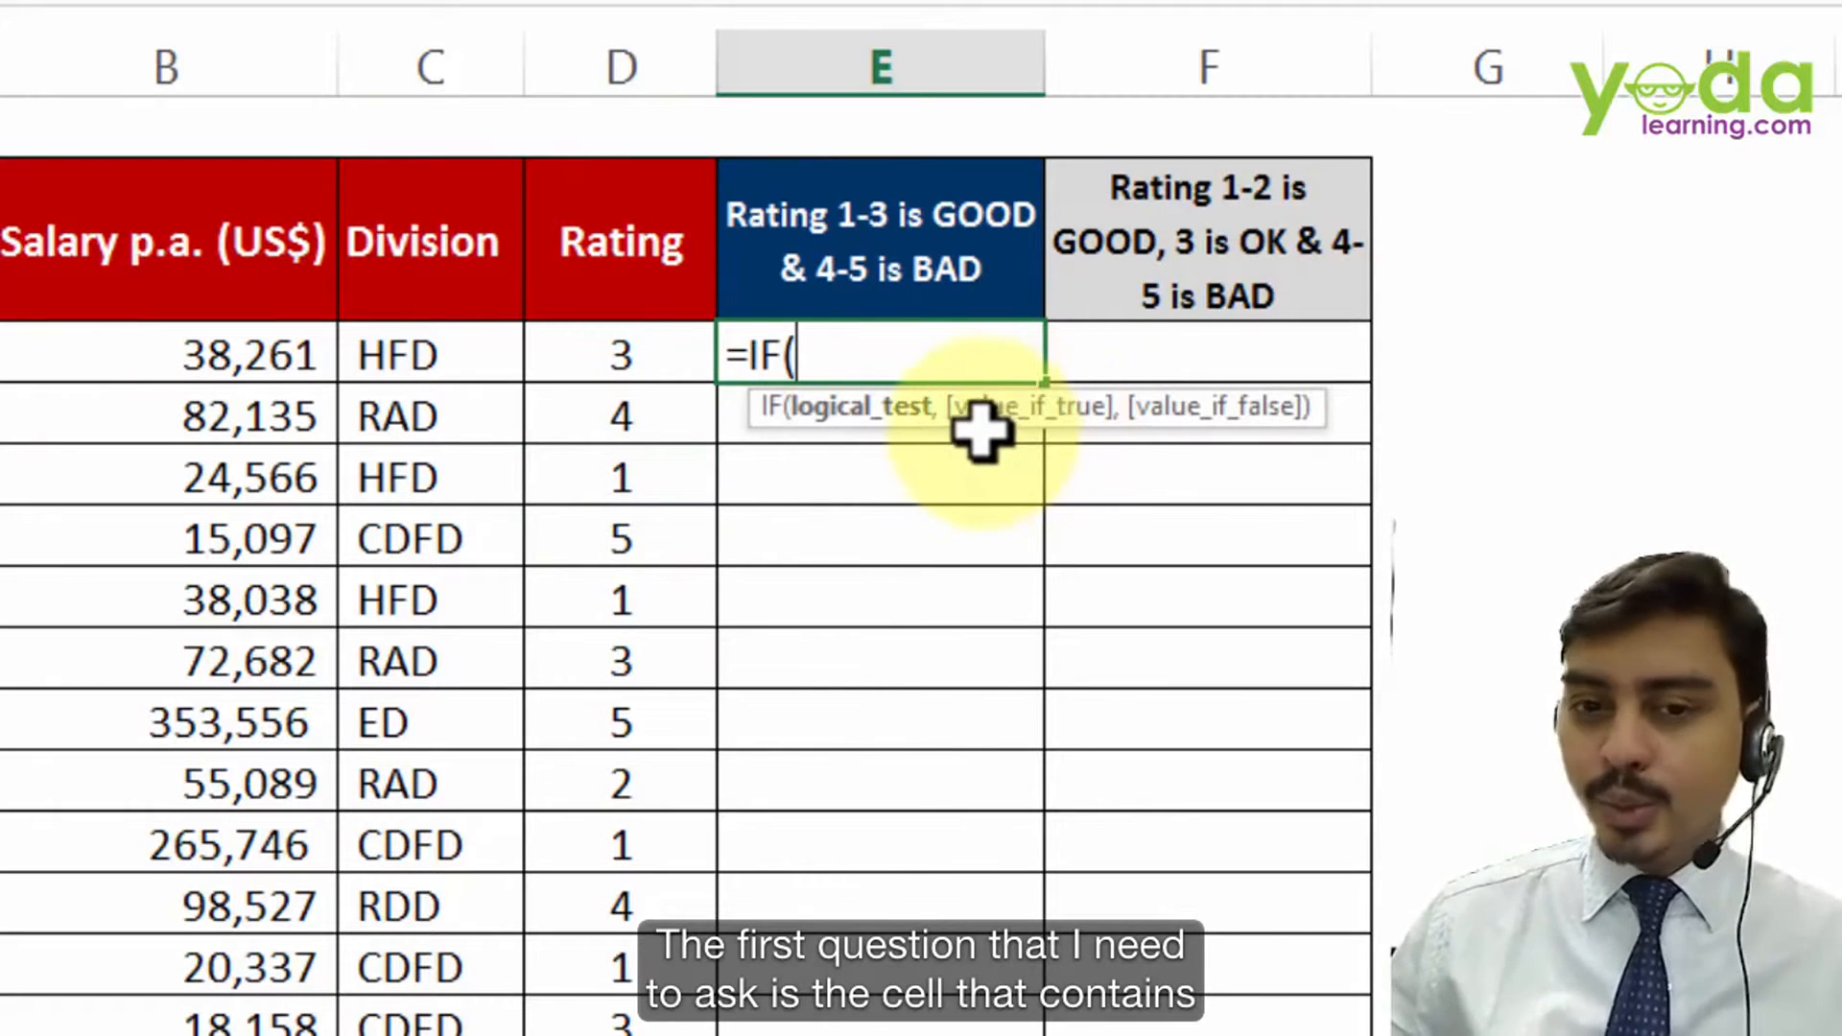
pyautogui.click(578, 357)
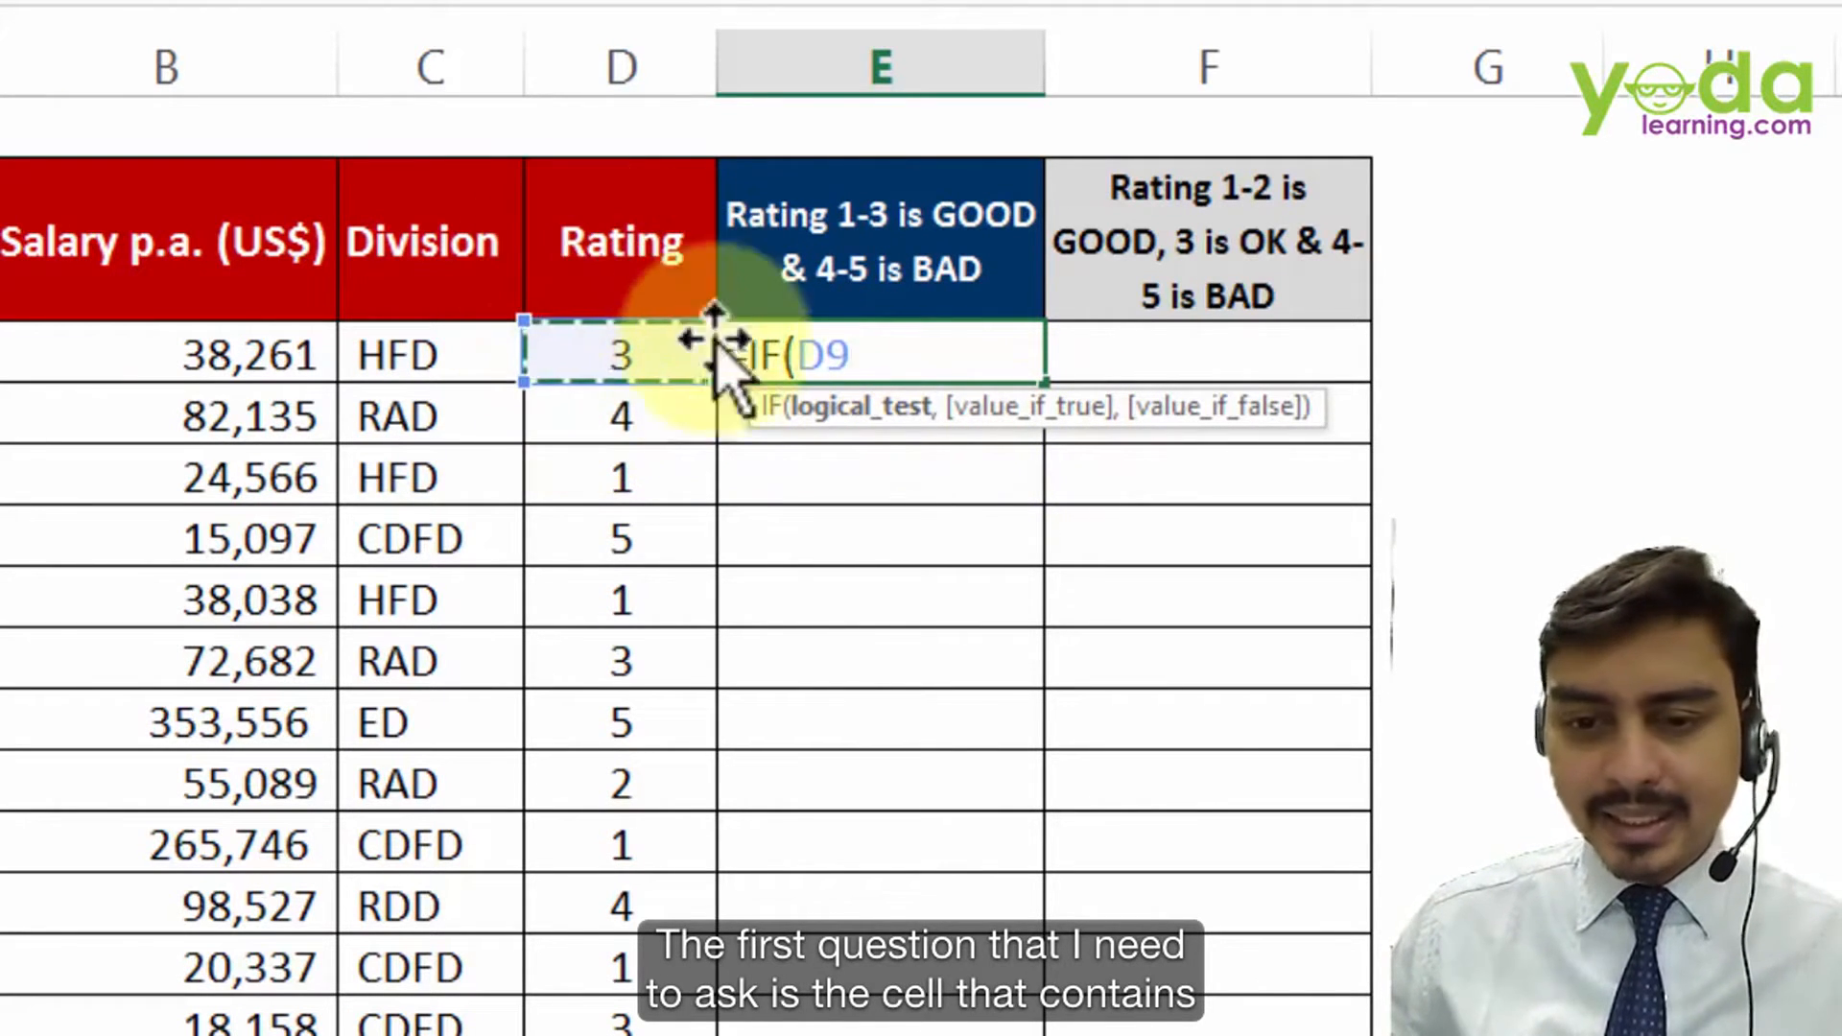
pyautogui.write('<3')
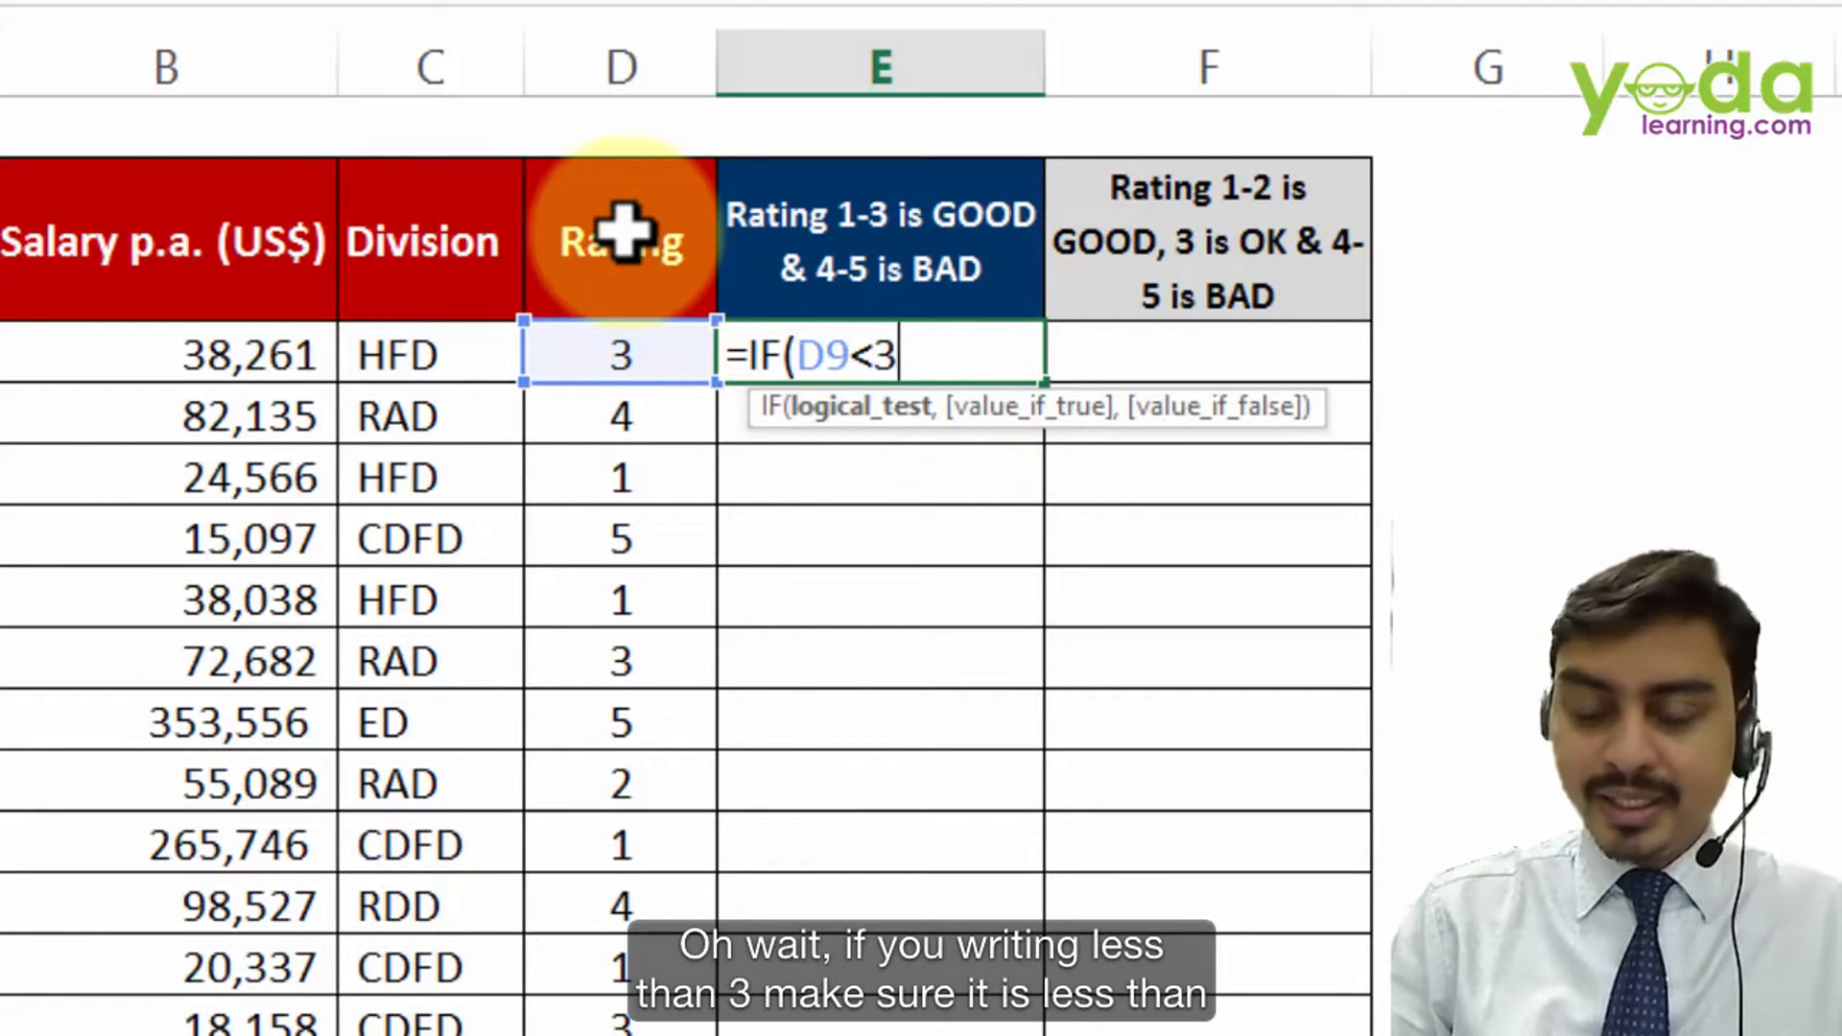
pyautogui.press('BackSpace')
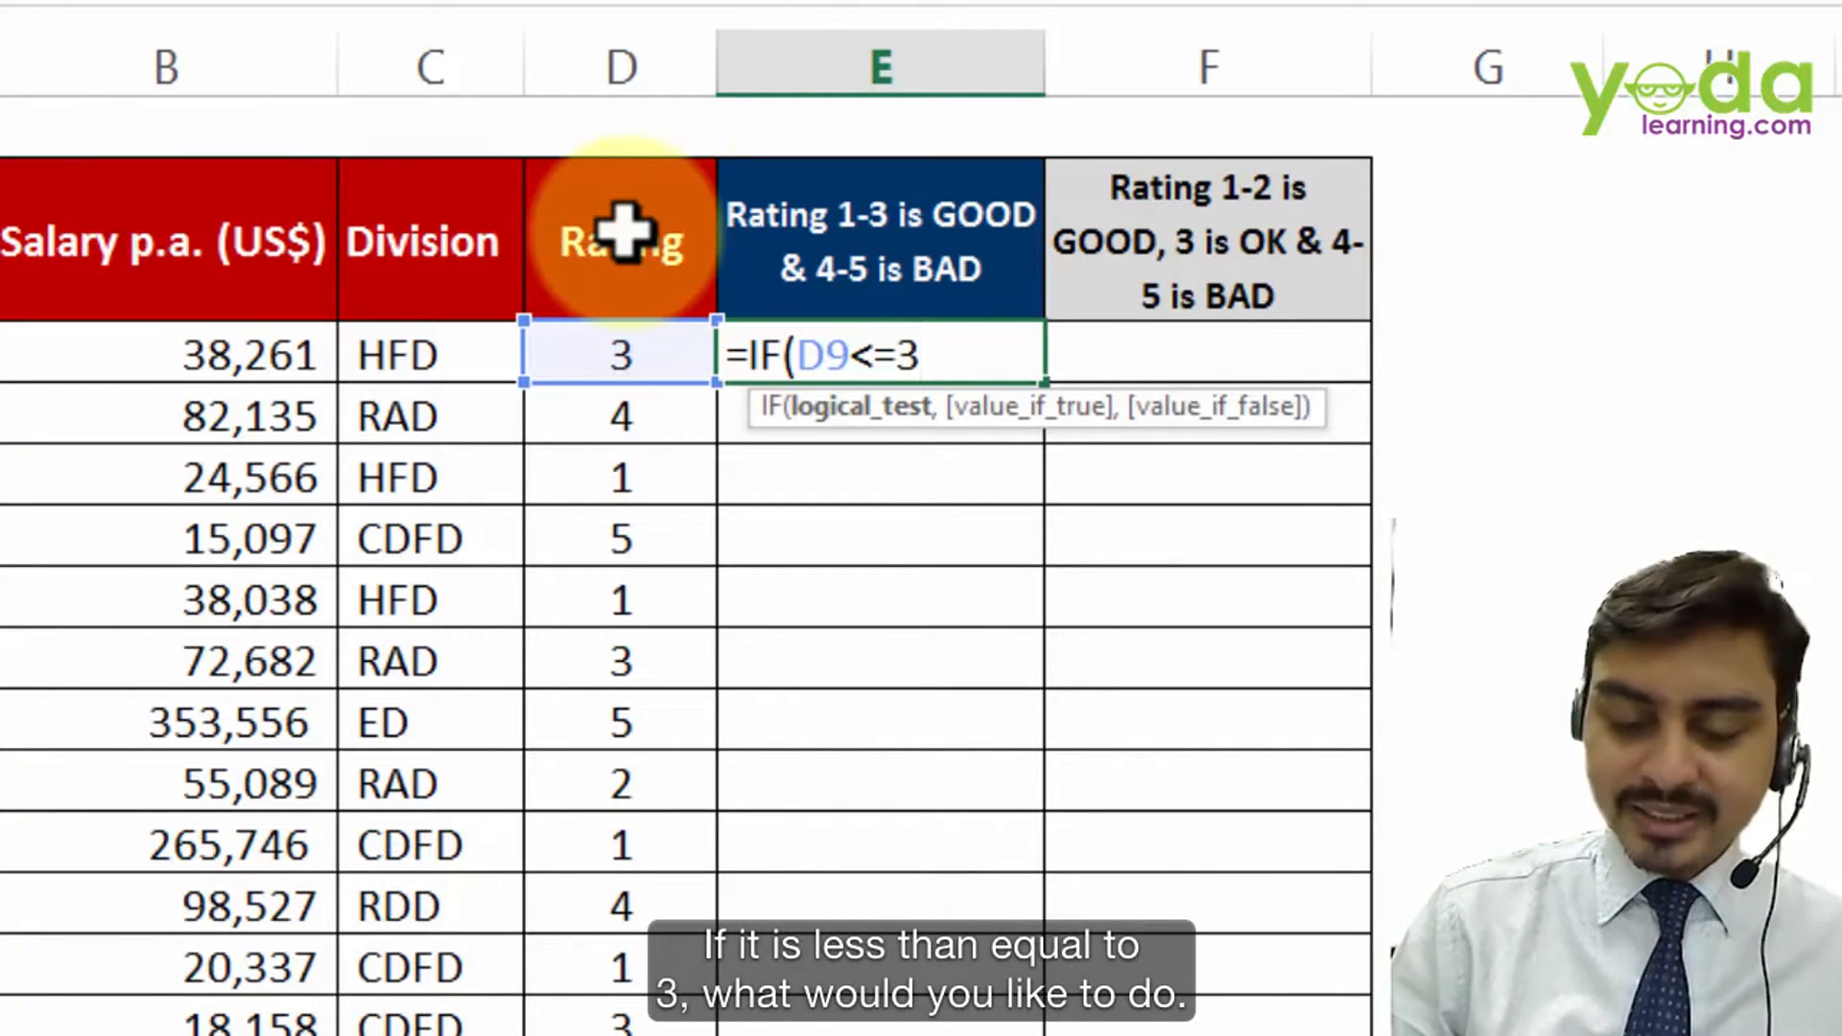
# Step: Complete the E9 formula with "Good" as the true result and "Bad" as the false result, and enter it
pyautogui.write(',"Good')
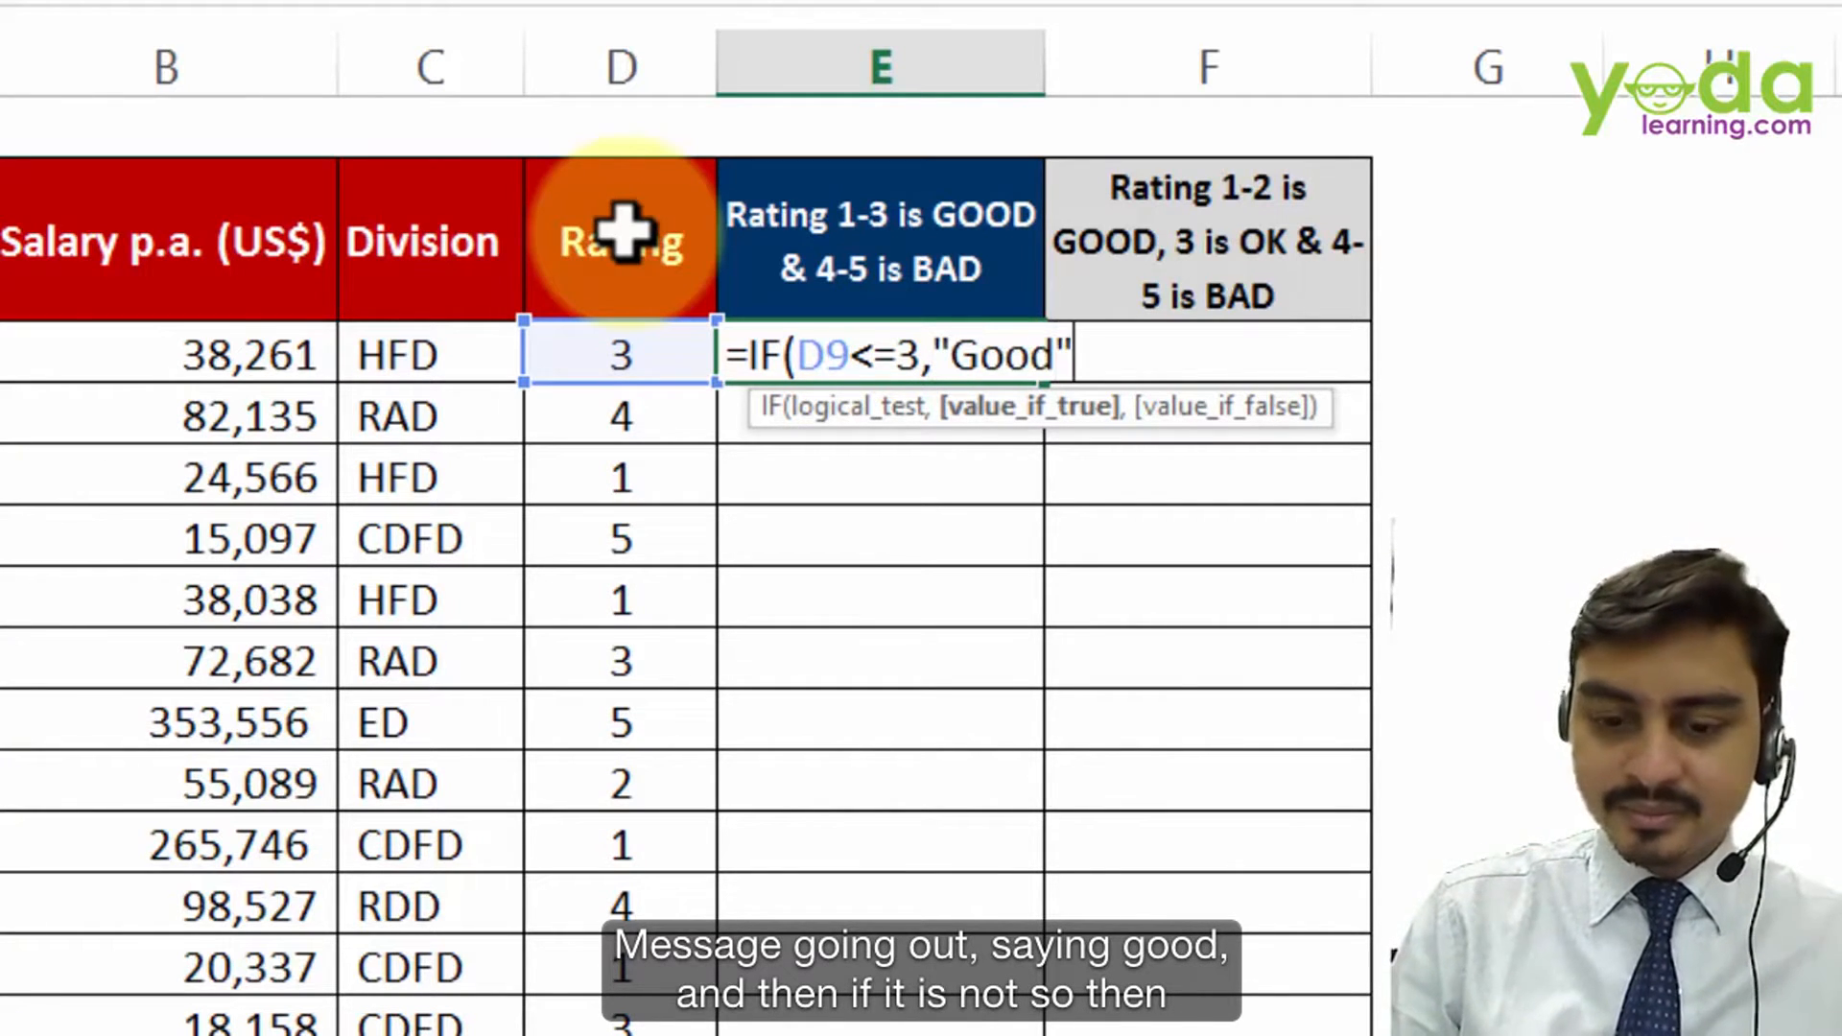
pyautogui.write('",')
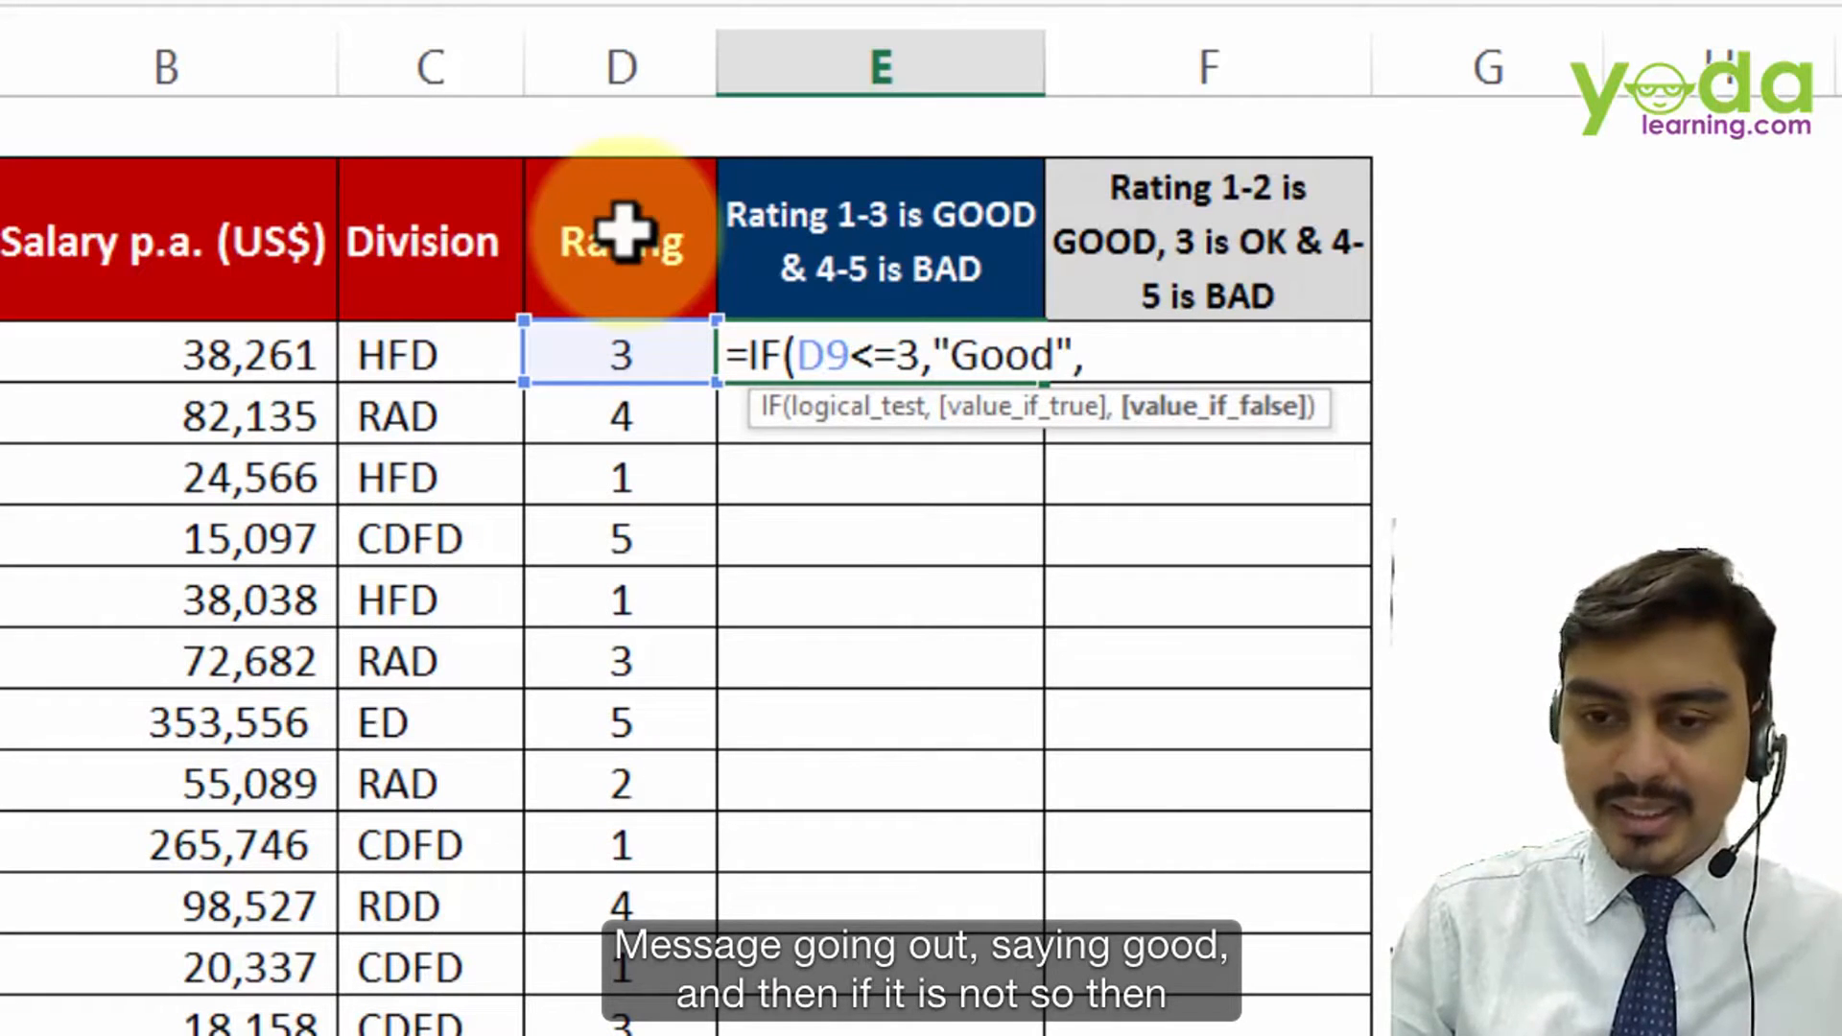
pyautogui.write('"Bad"')
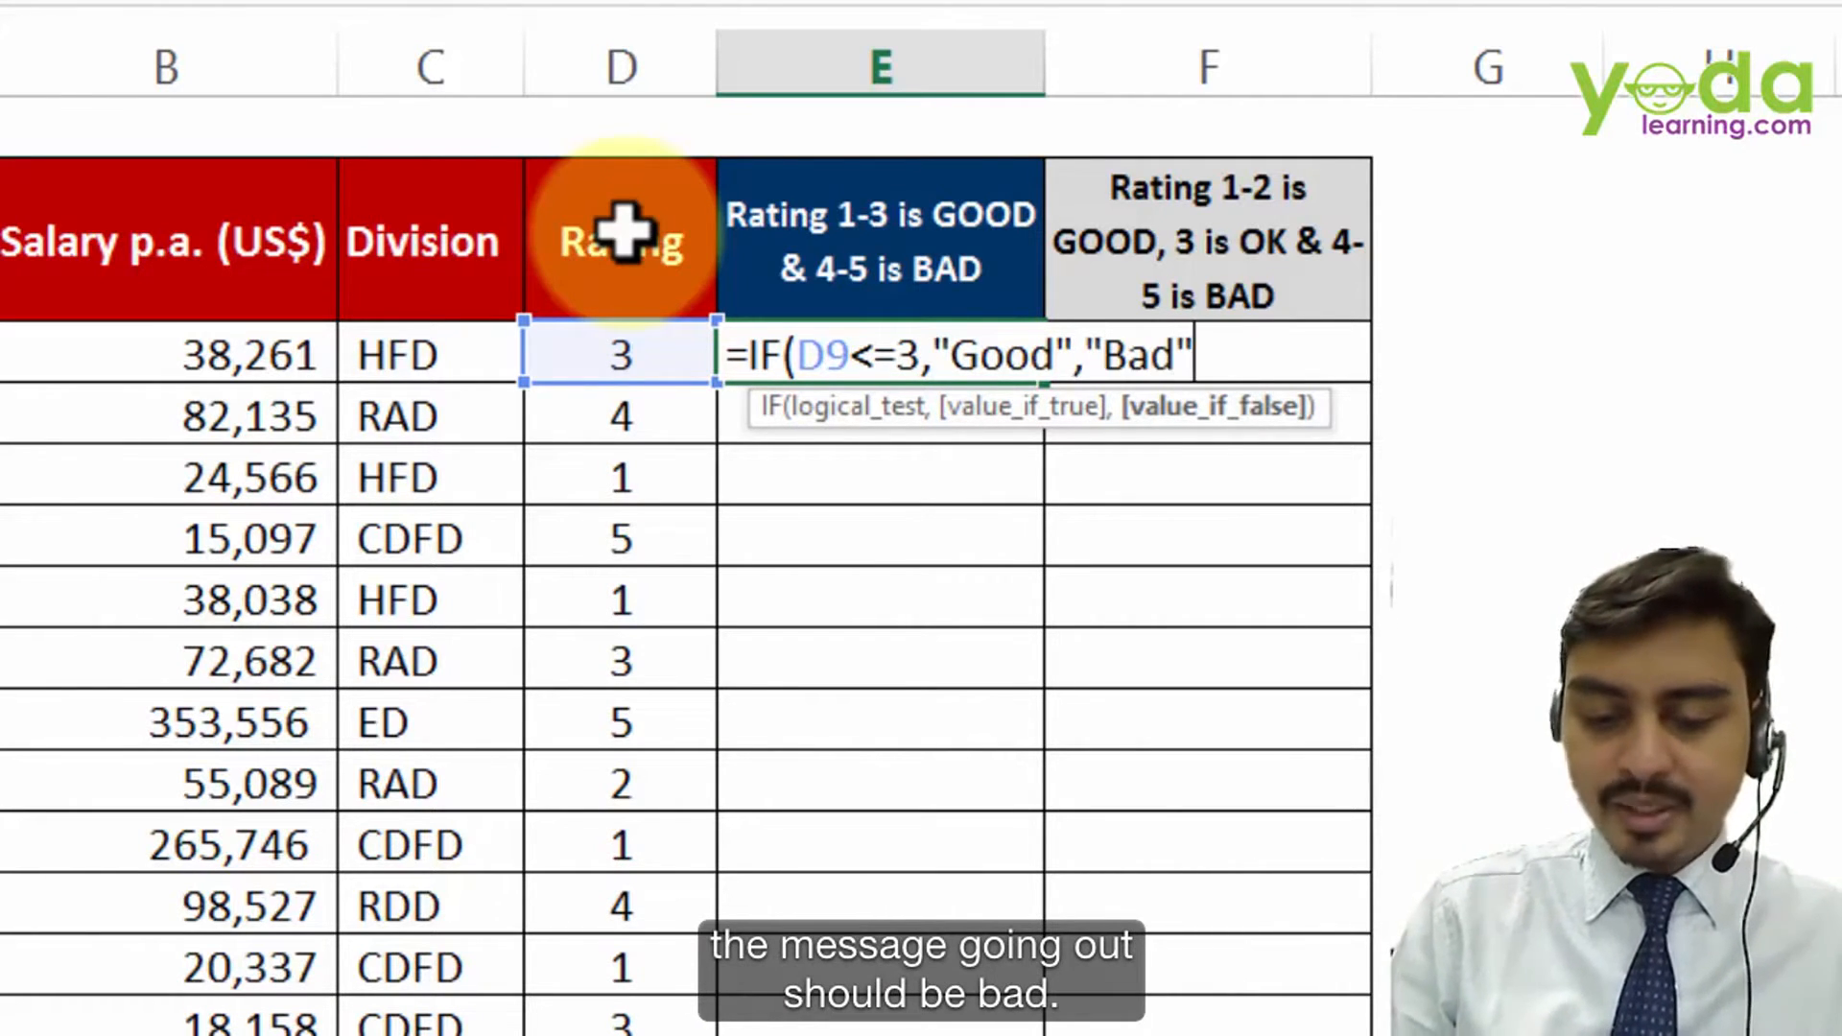
pyautogui.write(')')
pyautogui.click(981, 353)
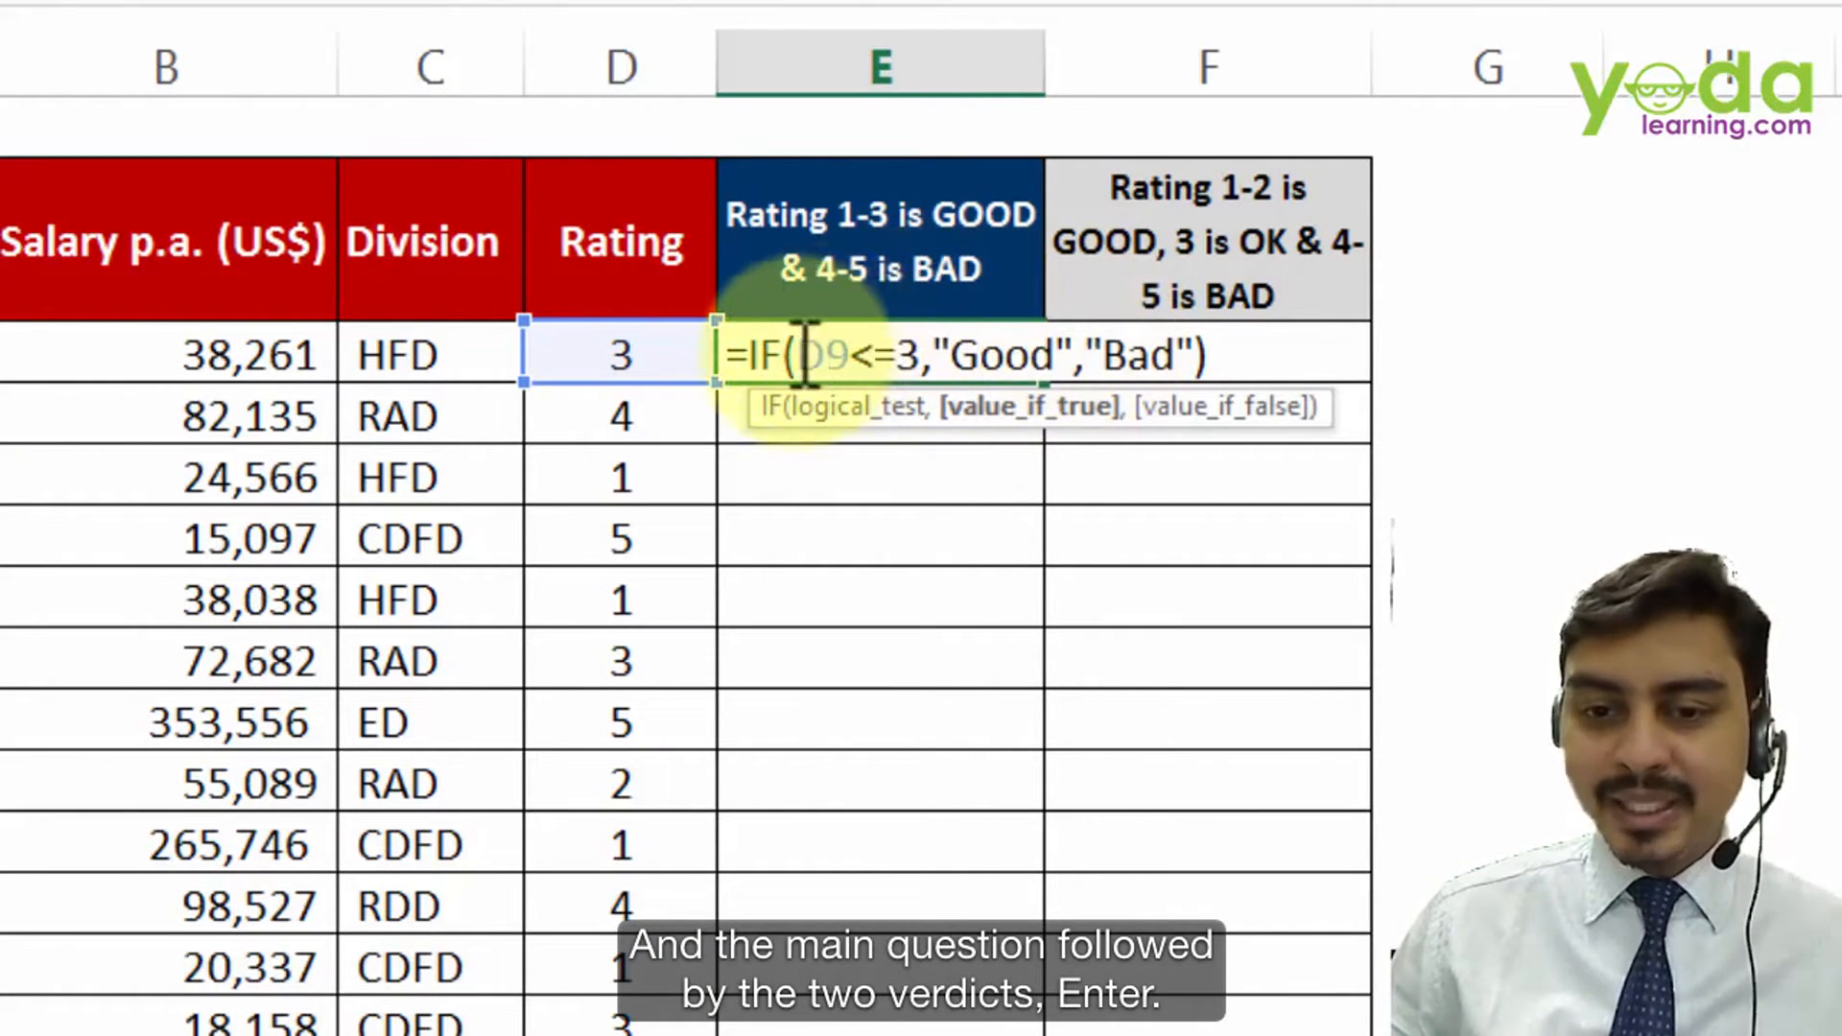
pyautogui.moveTo(800, 355); pyautogui.dragTo(931, 353)
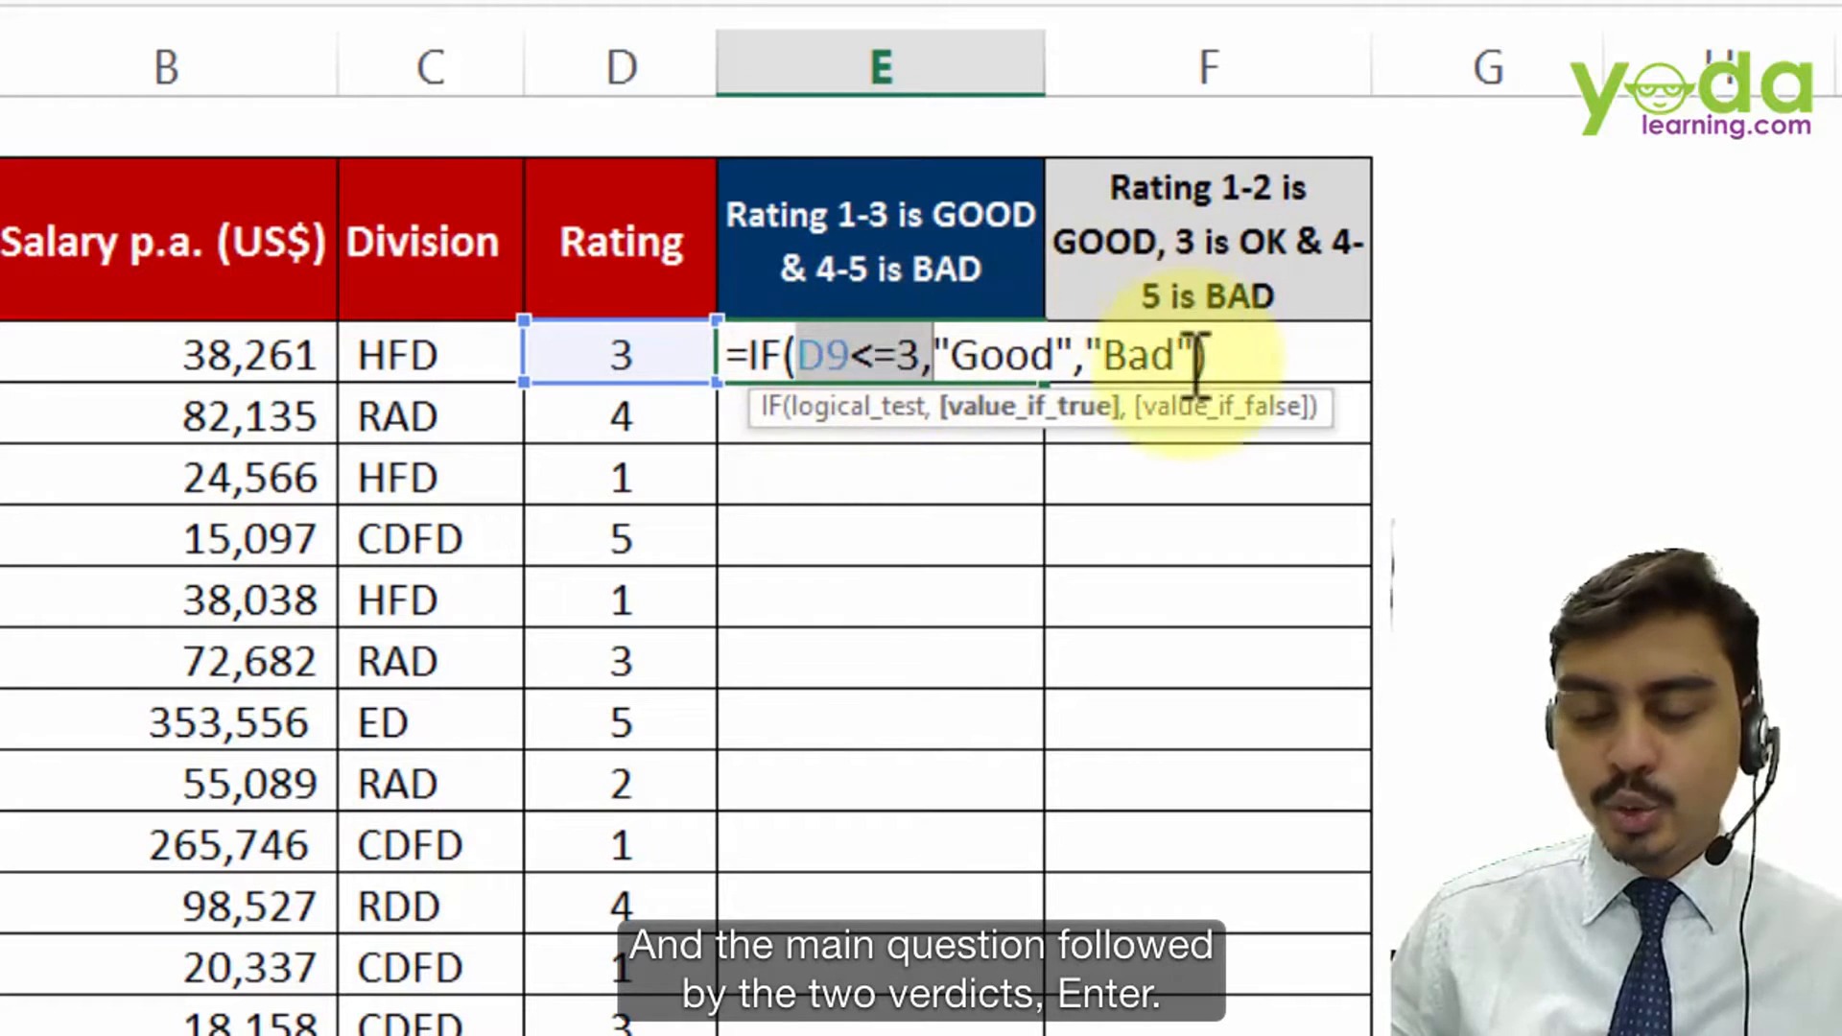
pyautogui.press('Return')
# Step: Fill the Good/Bad formula from E9 down the rest of the column
pyautogui.click(945, 364)
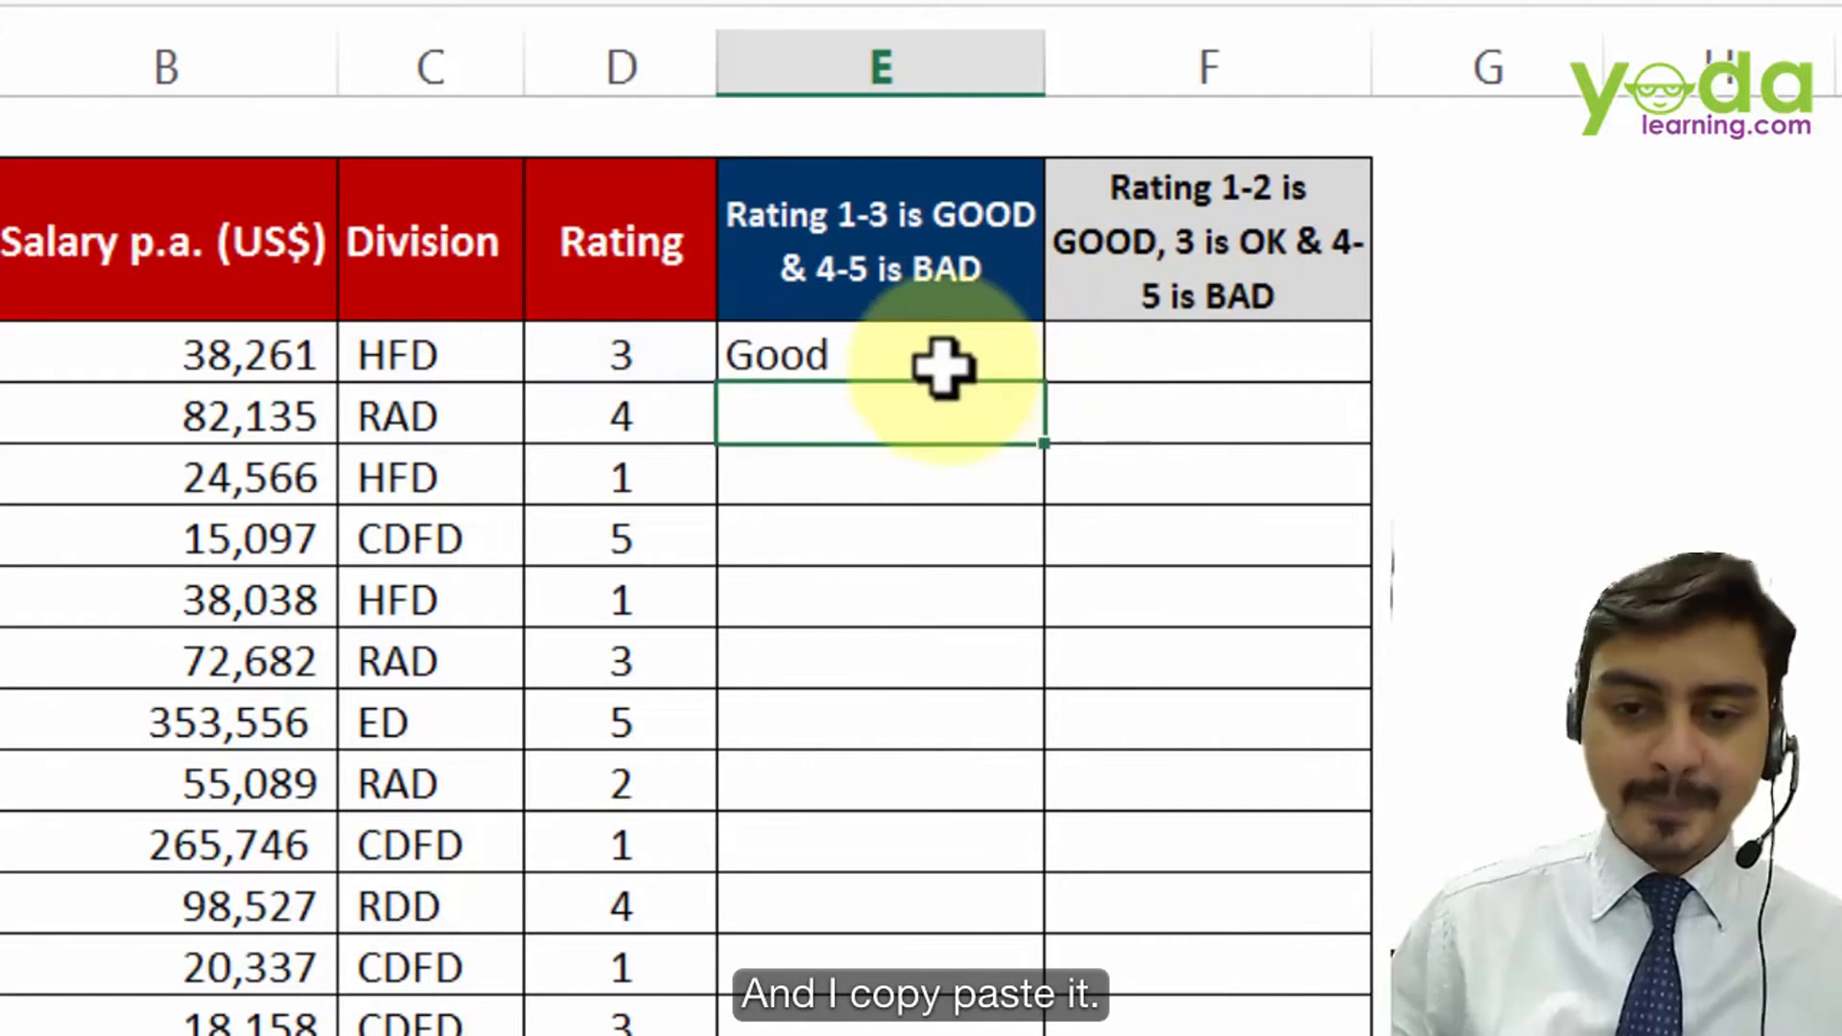
pyautogui.moveTo(1053, 387)
pyautogui.mouseDown()
pyautogui.moveTo(1057, 486)
pyautogui.moveTo(1053, 391)
pyautogui.mouseUp()
pyautogui.doubleClick(1053, 387)
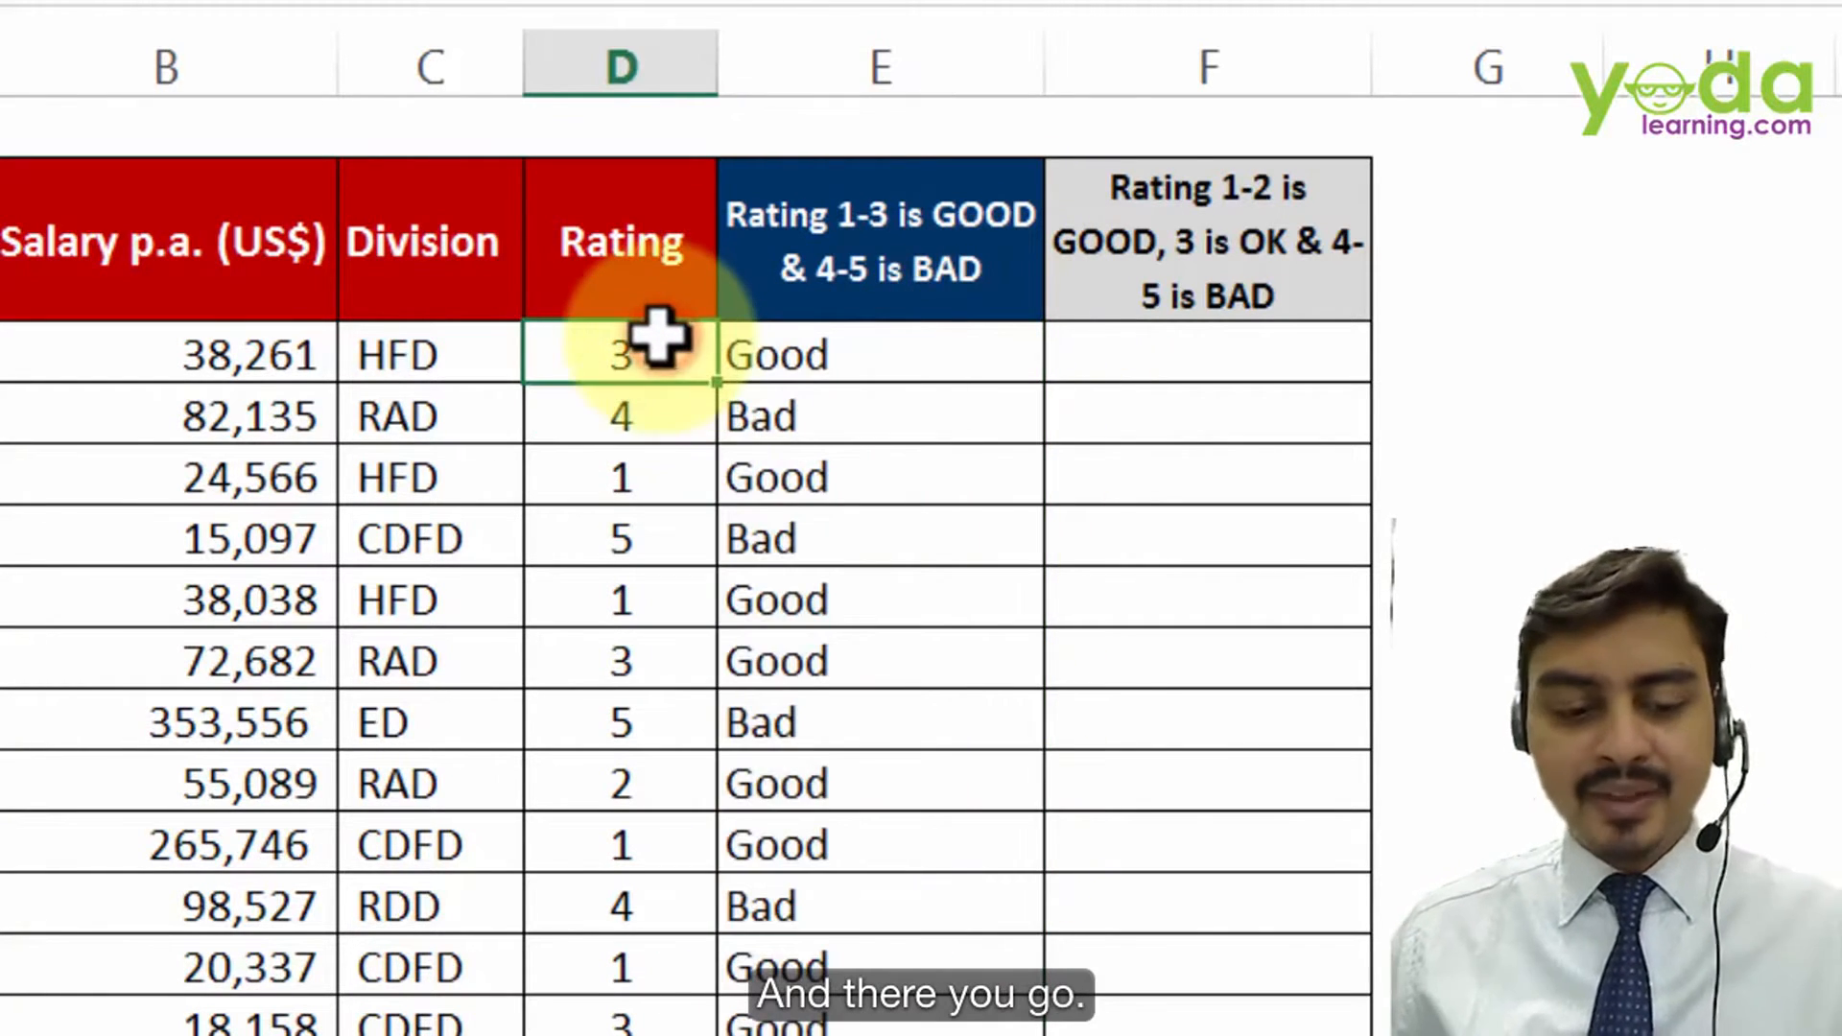
# Step: Test the Good/Bad formula by setting the rating in D9 first to 4 and finally to 1
pyautogui.write('4')
pyautogui.click(861, 569)
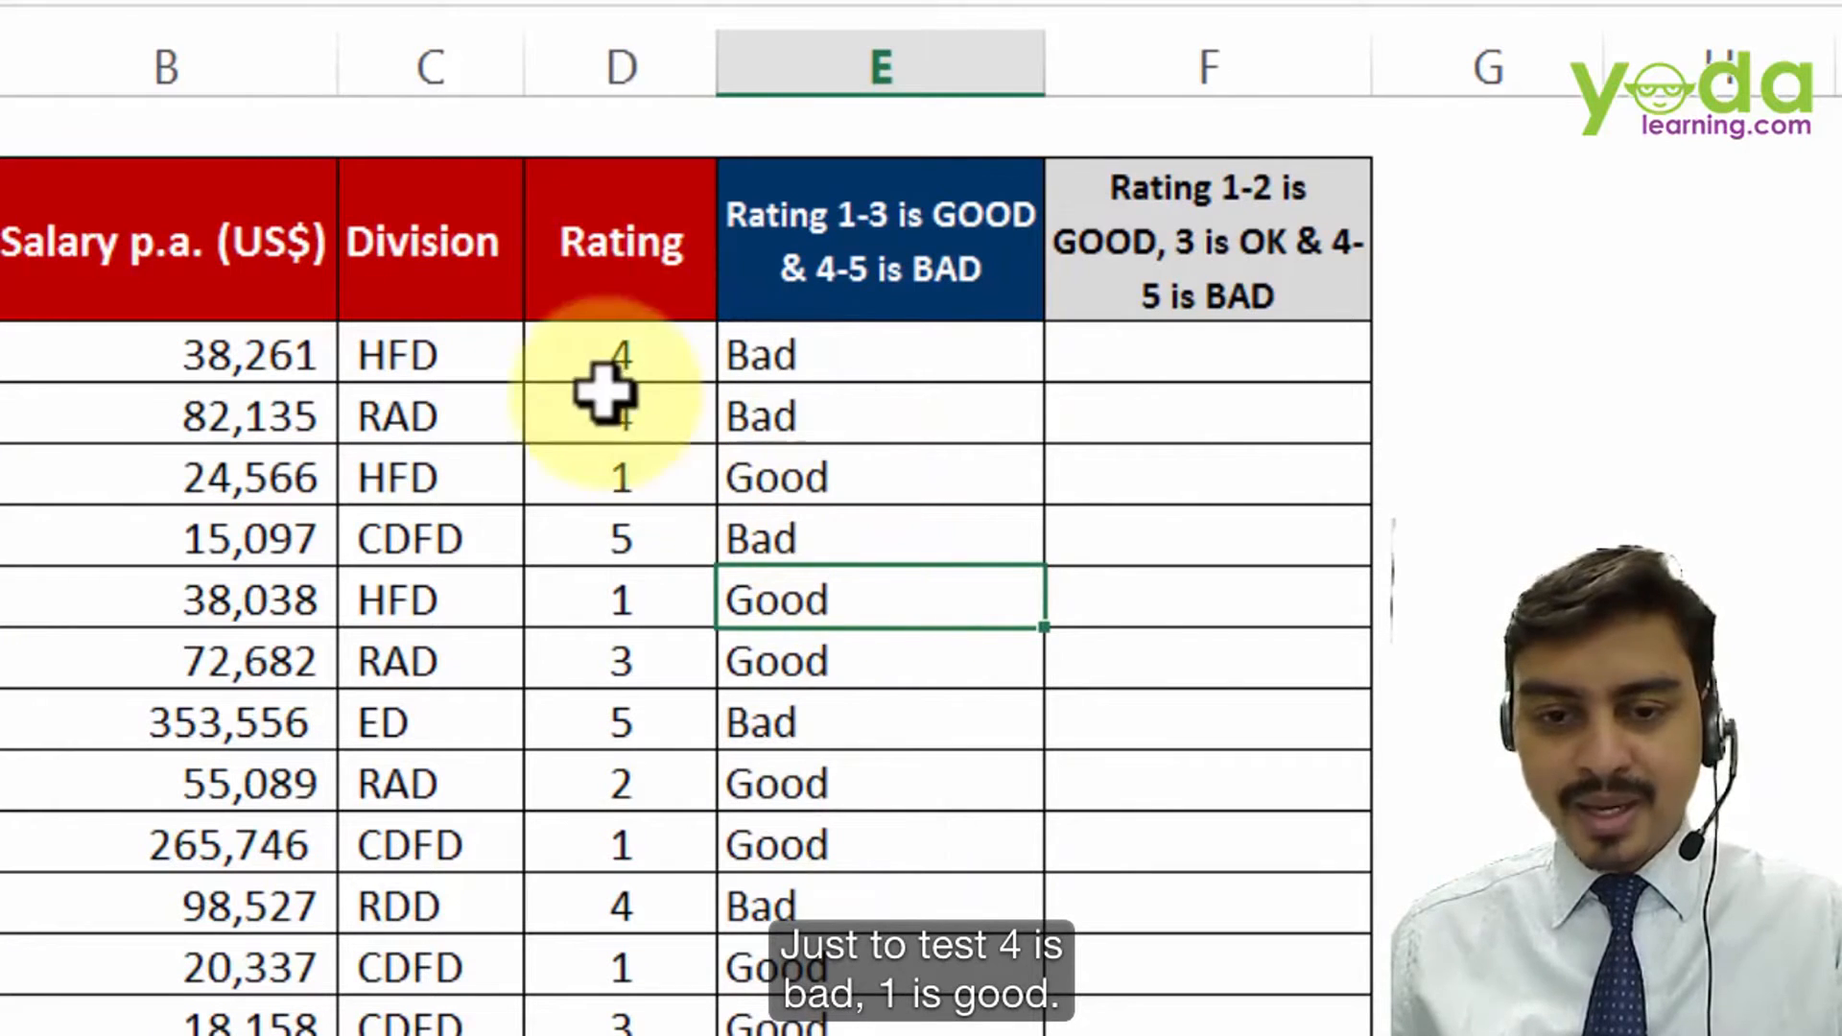
pyautogui.click(604, 341)
pyautogui.write('1')
pyautogui.click(926, 597)
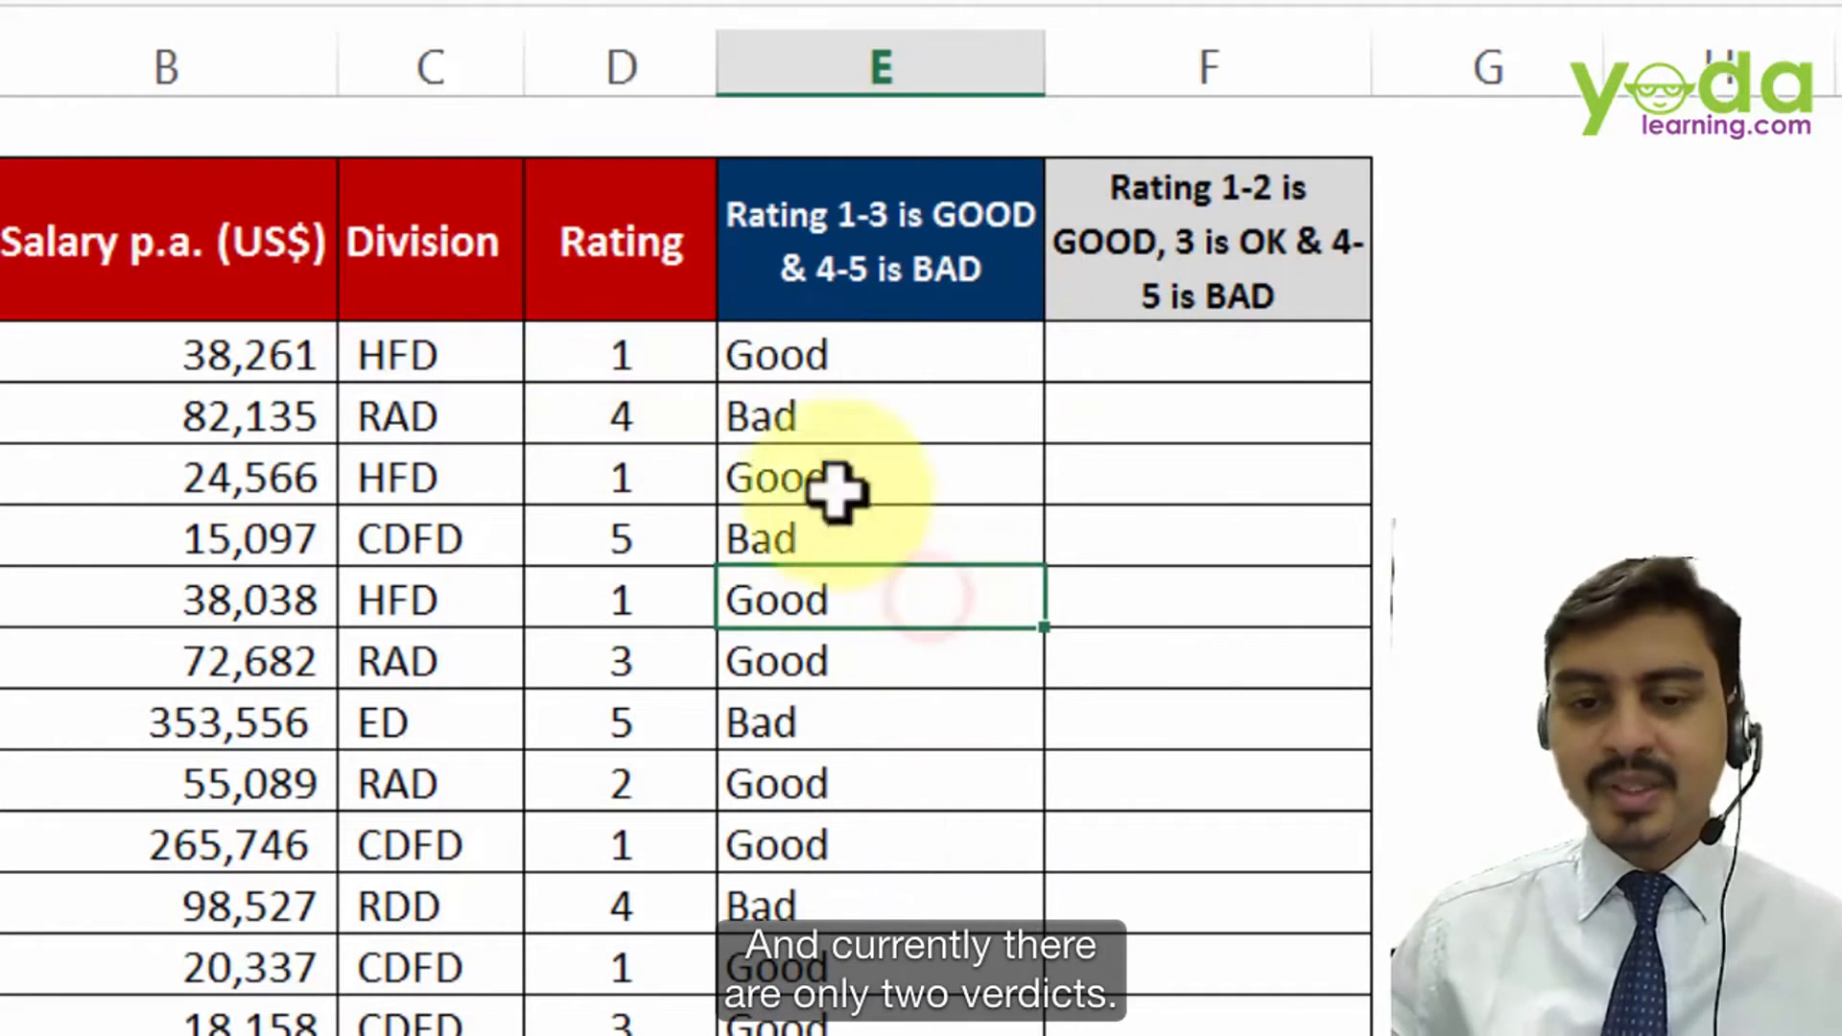
# Step: Start an IF formula in F9 with the logical test D9<3 on the first employee's rating
pyautogui.click(609, 362)
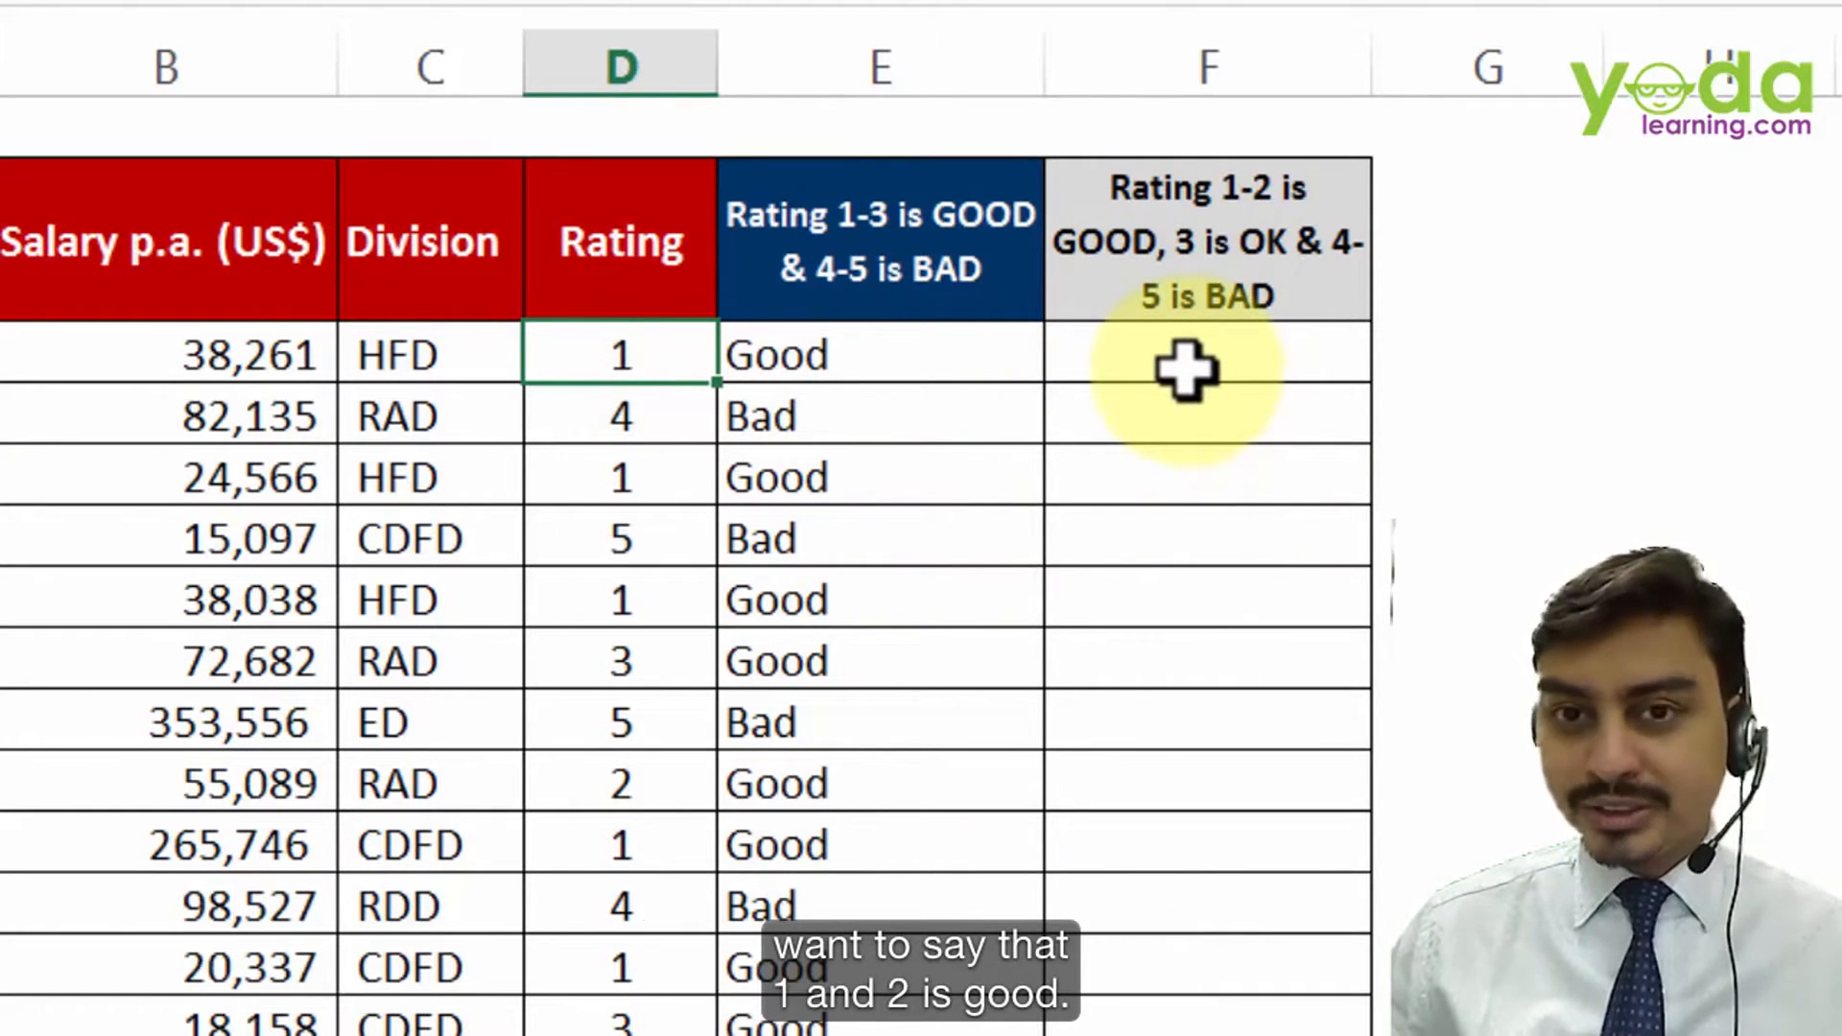
pyautogui.click(1237, 358)
pyautogui.write('=if')
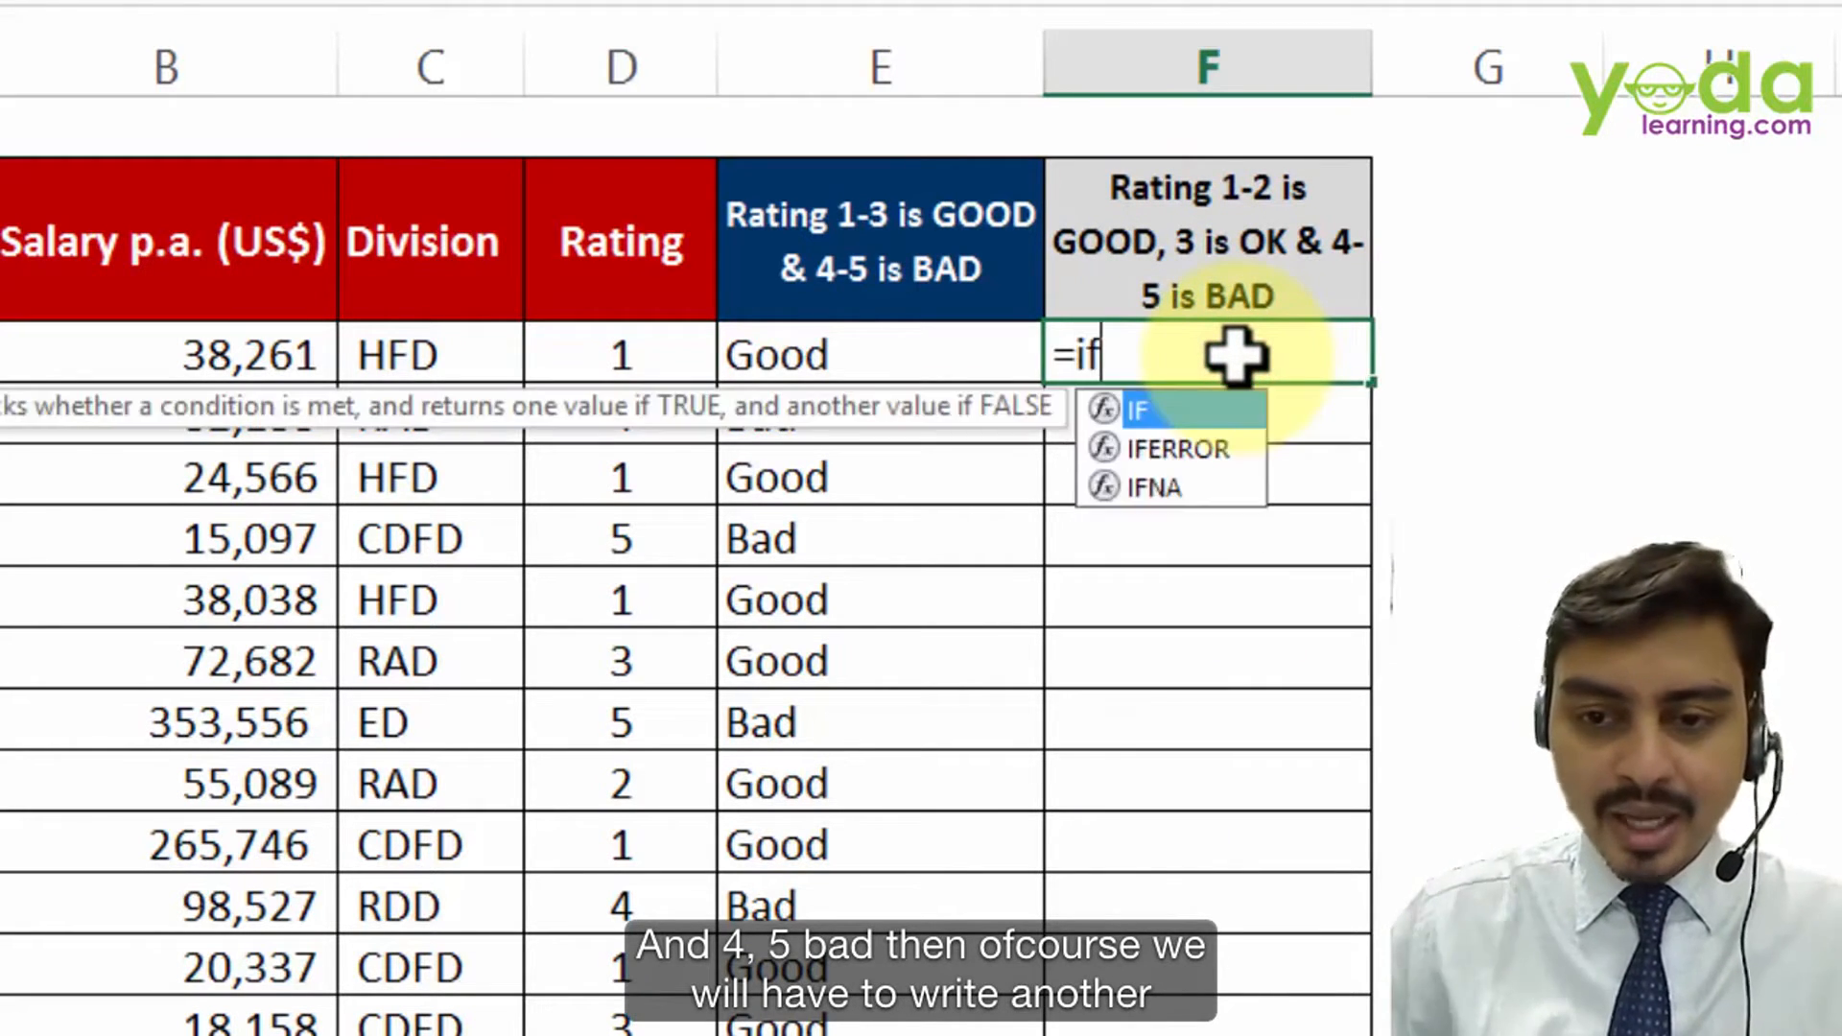
pyautogui.press('Tab')
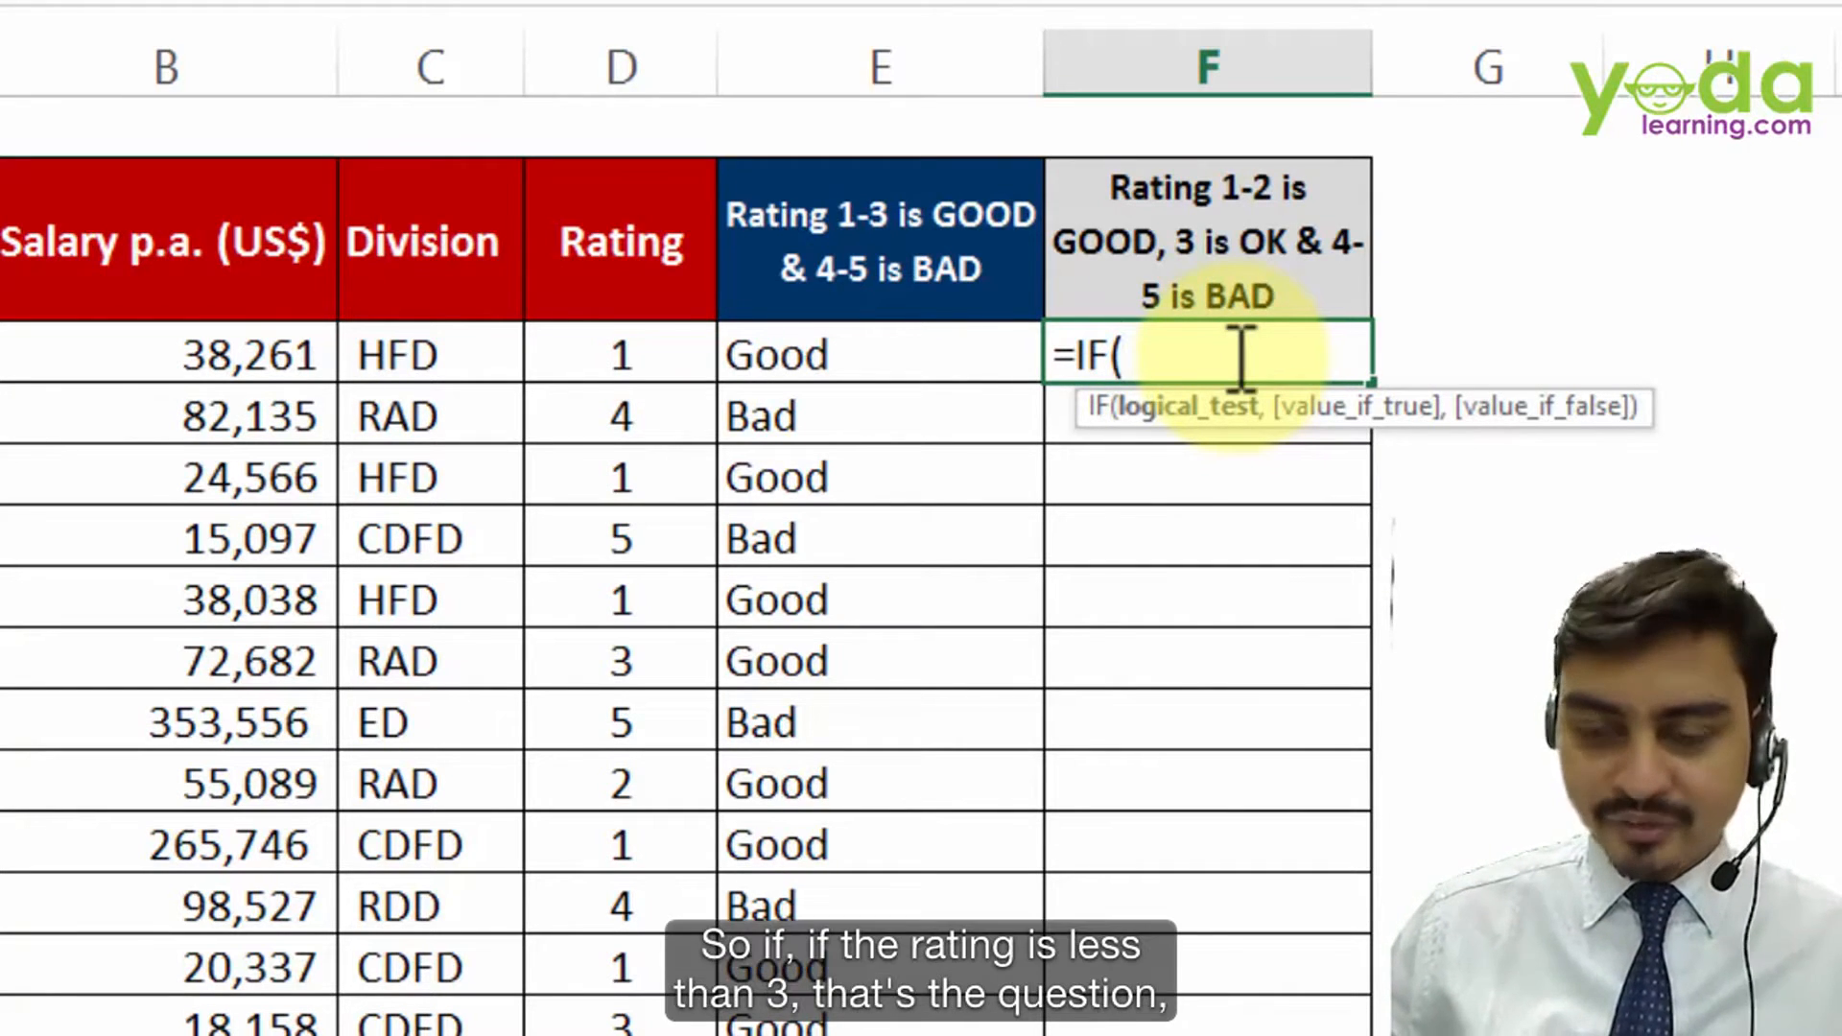
pyautogui.click(602, 350)
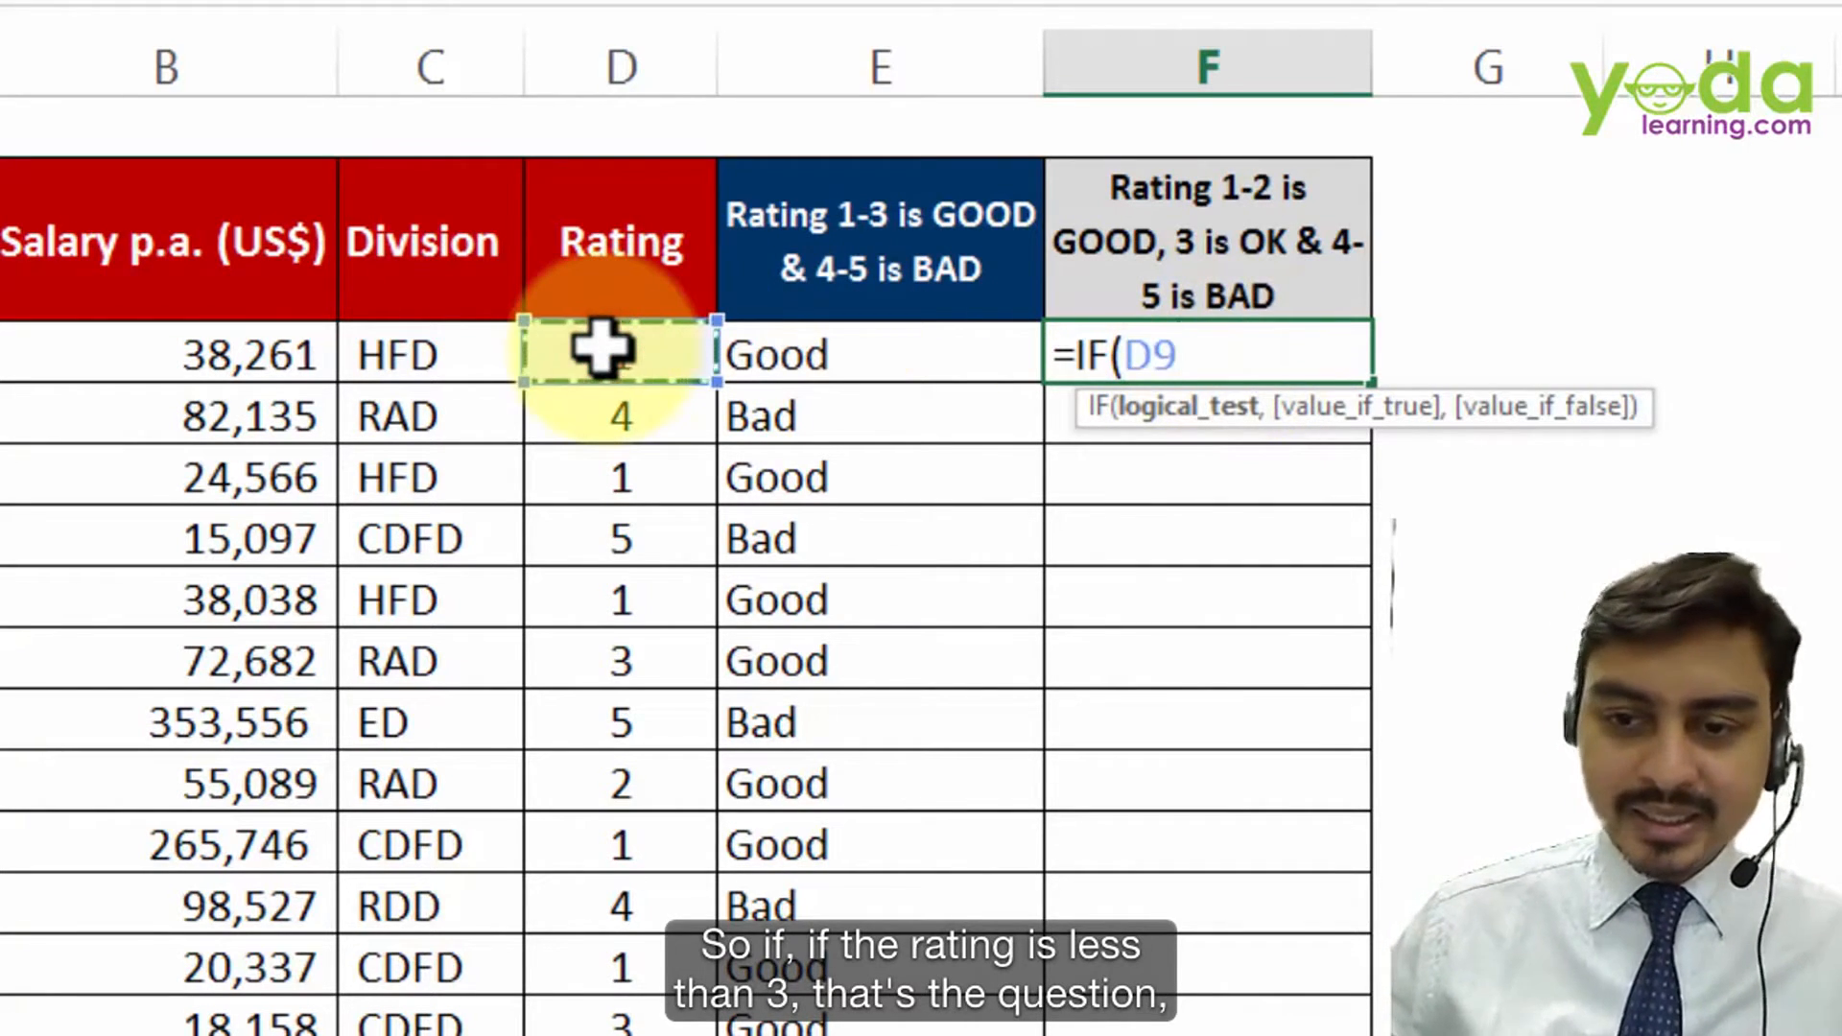
pyautogui.write('<3')
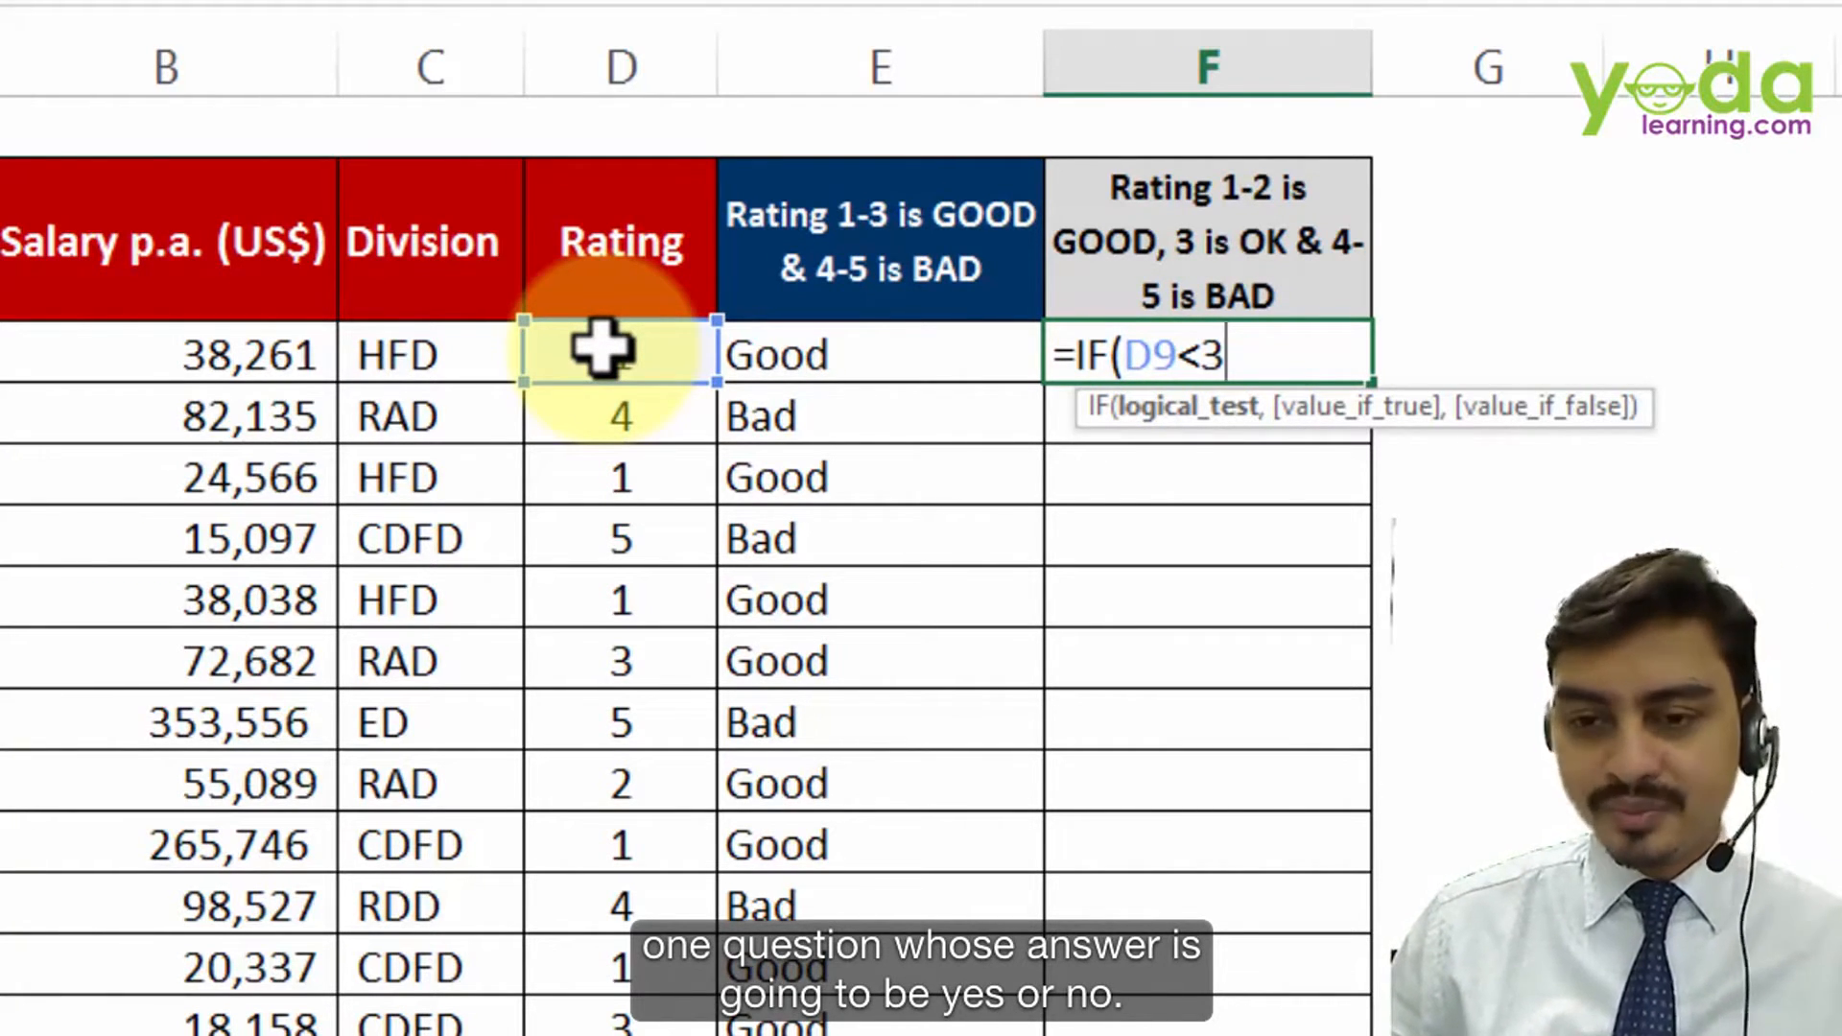
# Step: Add "GOOD" as the true result of the F9 formula and proceed to its false result
pyautogui.write(',')
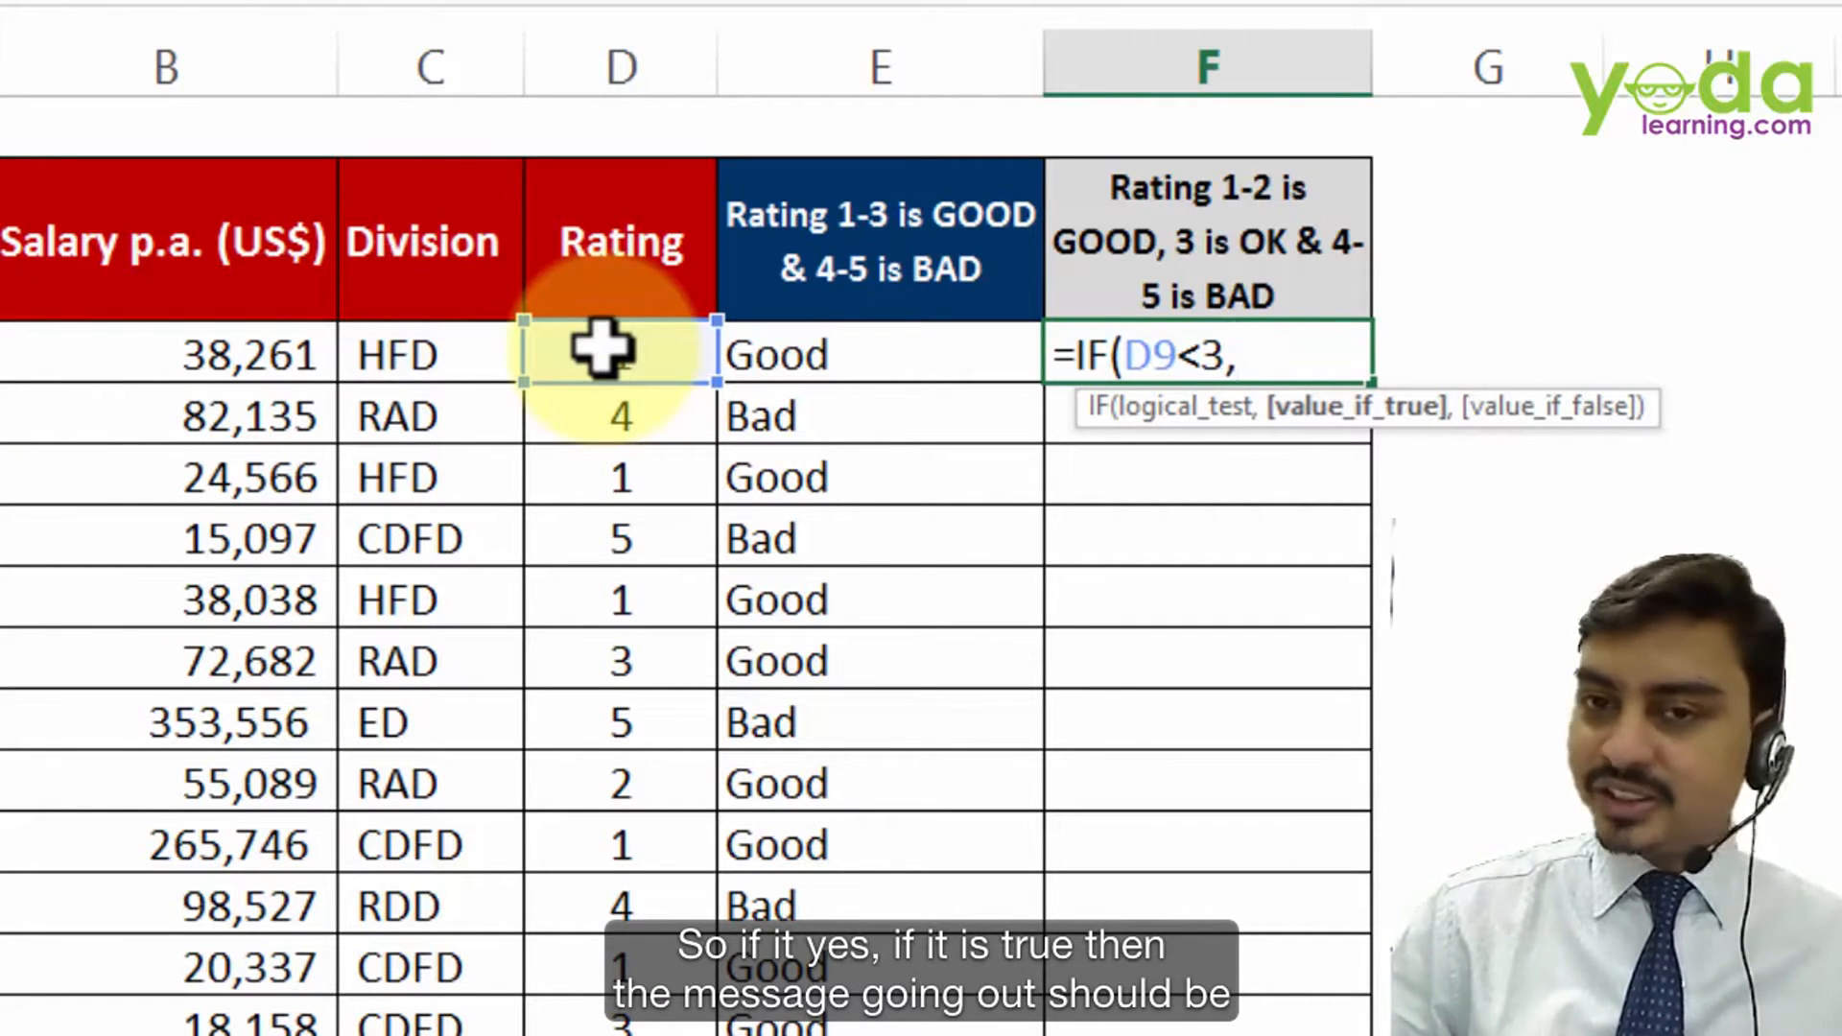
pyautogui.write('"G')
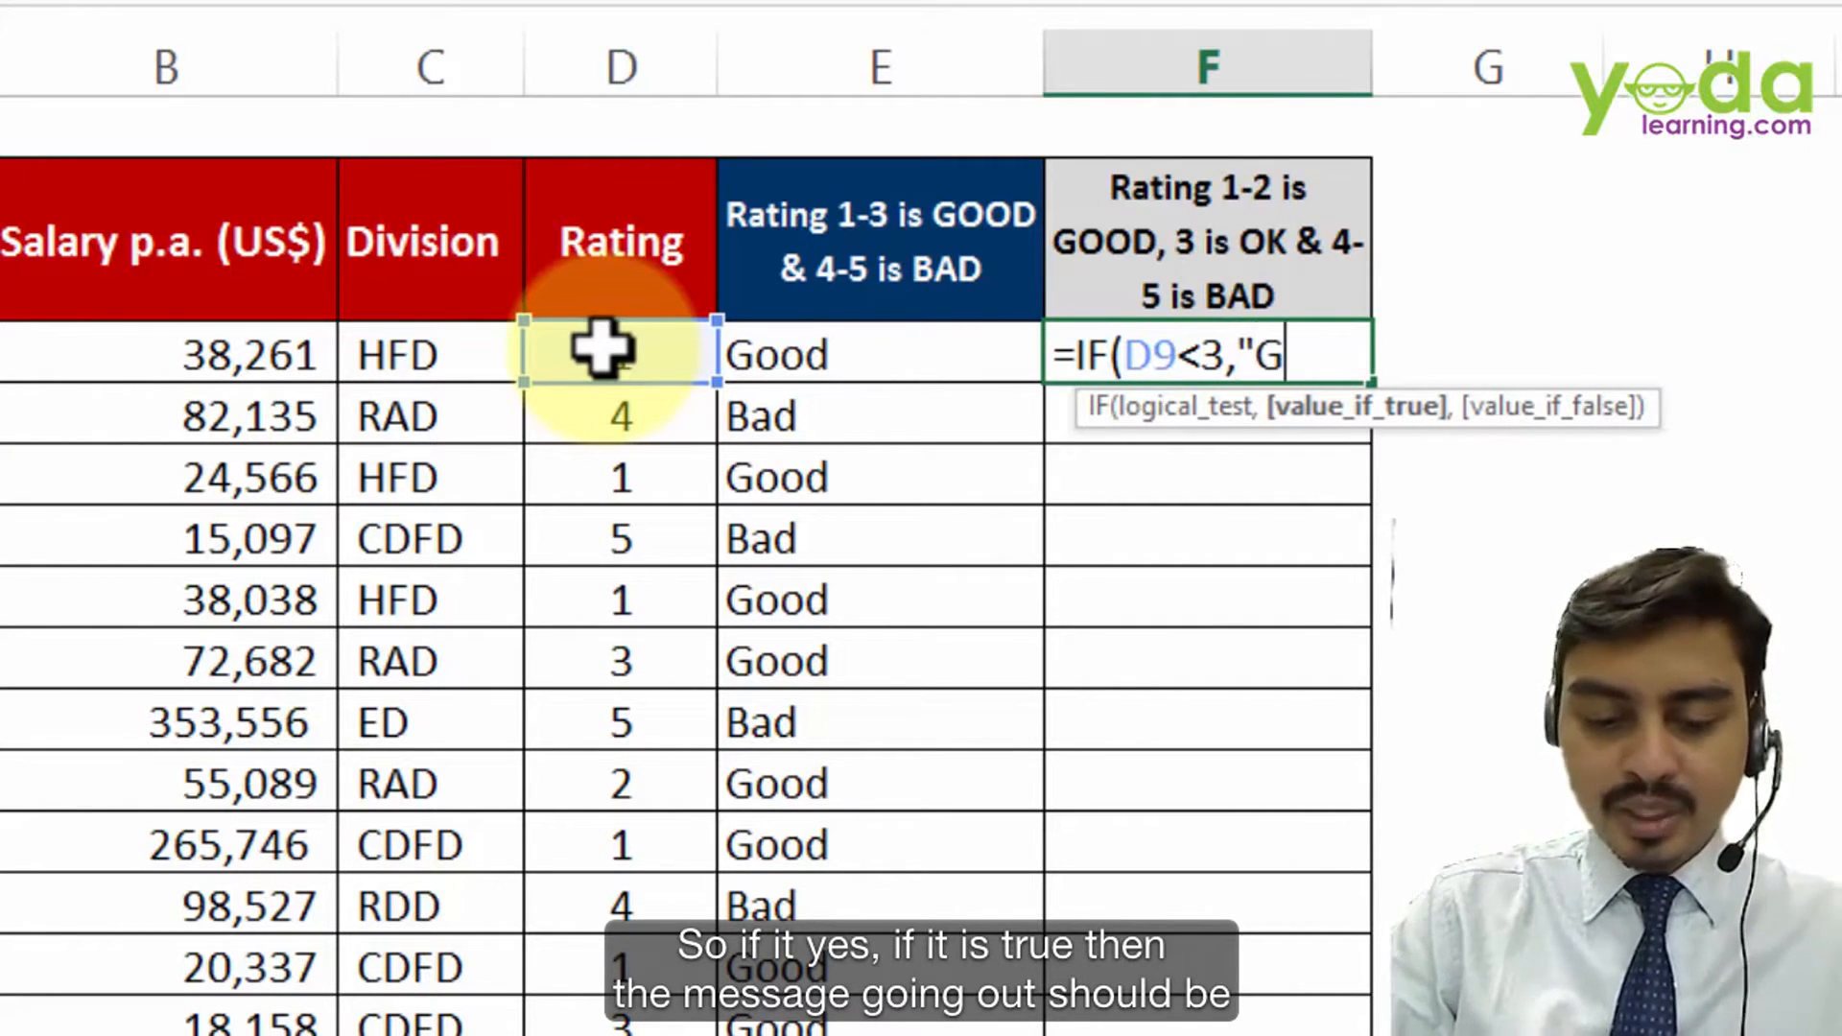
pyautogui.write('OOD')
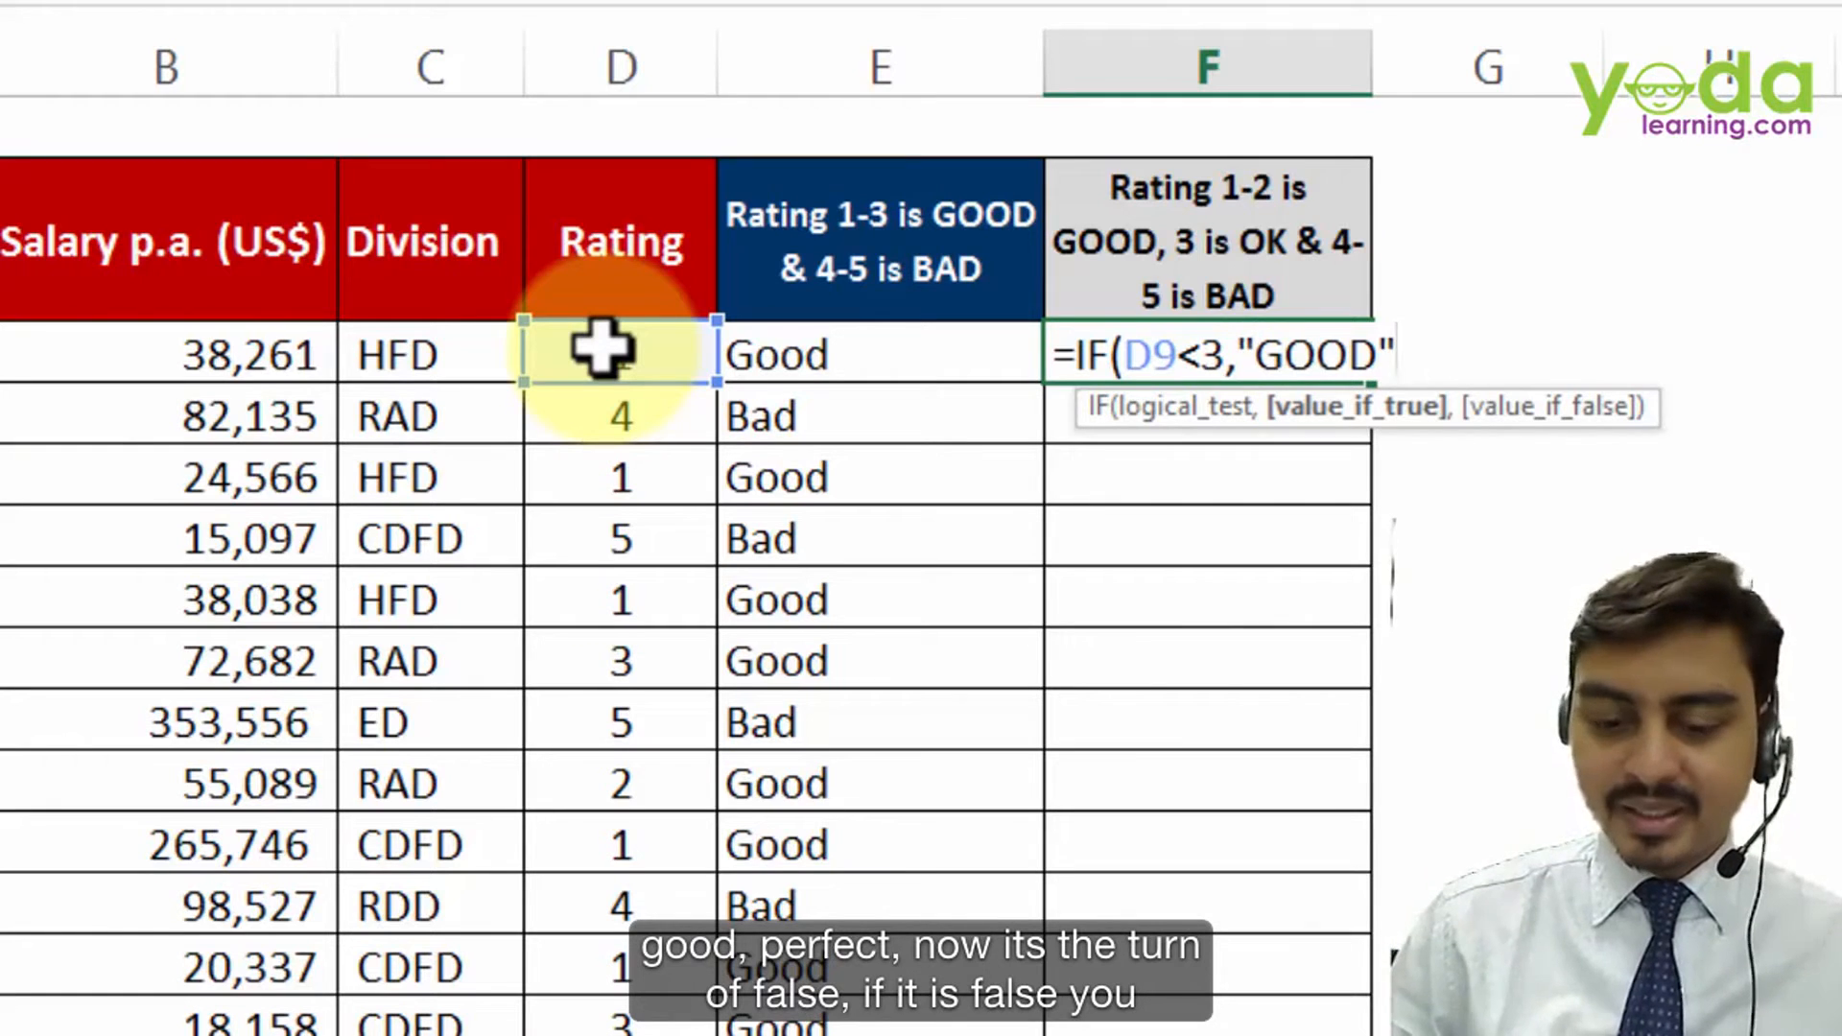
pyautogui.write('",')
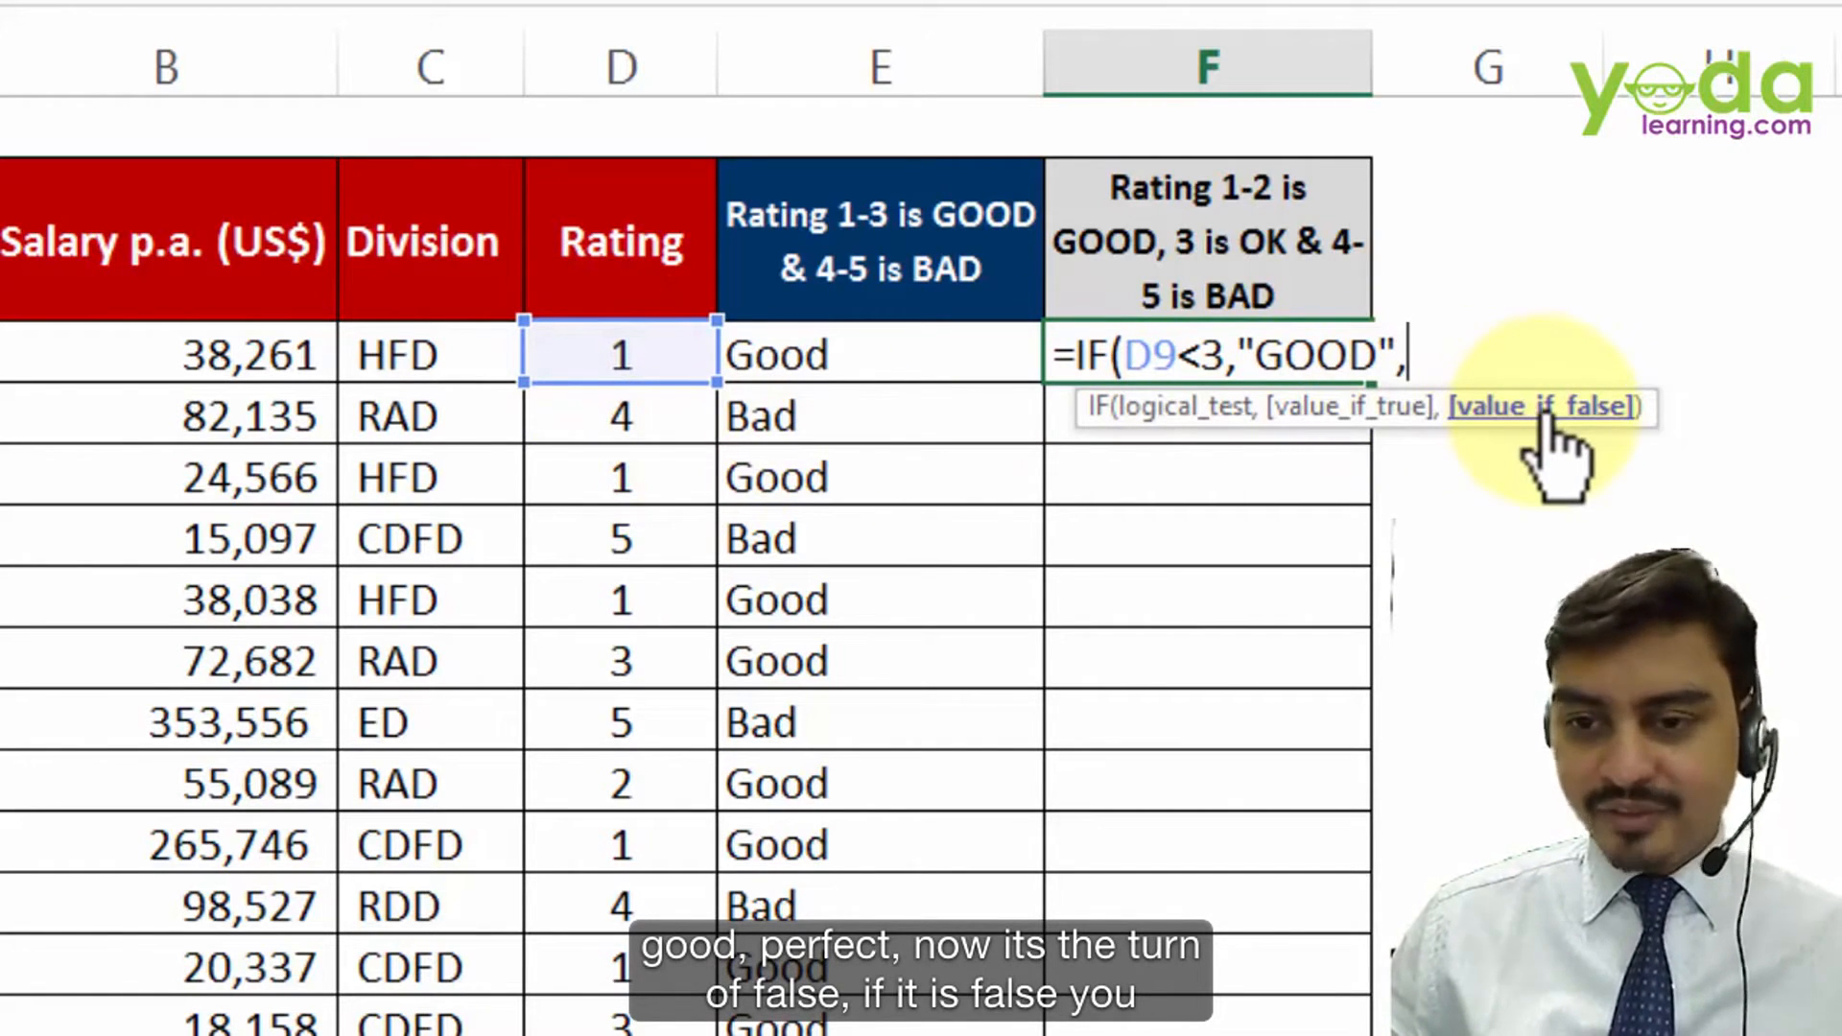
pyautogui.write('"OK')
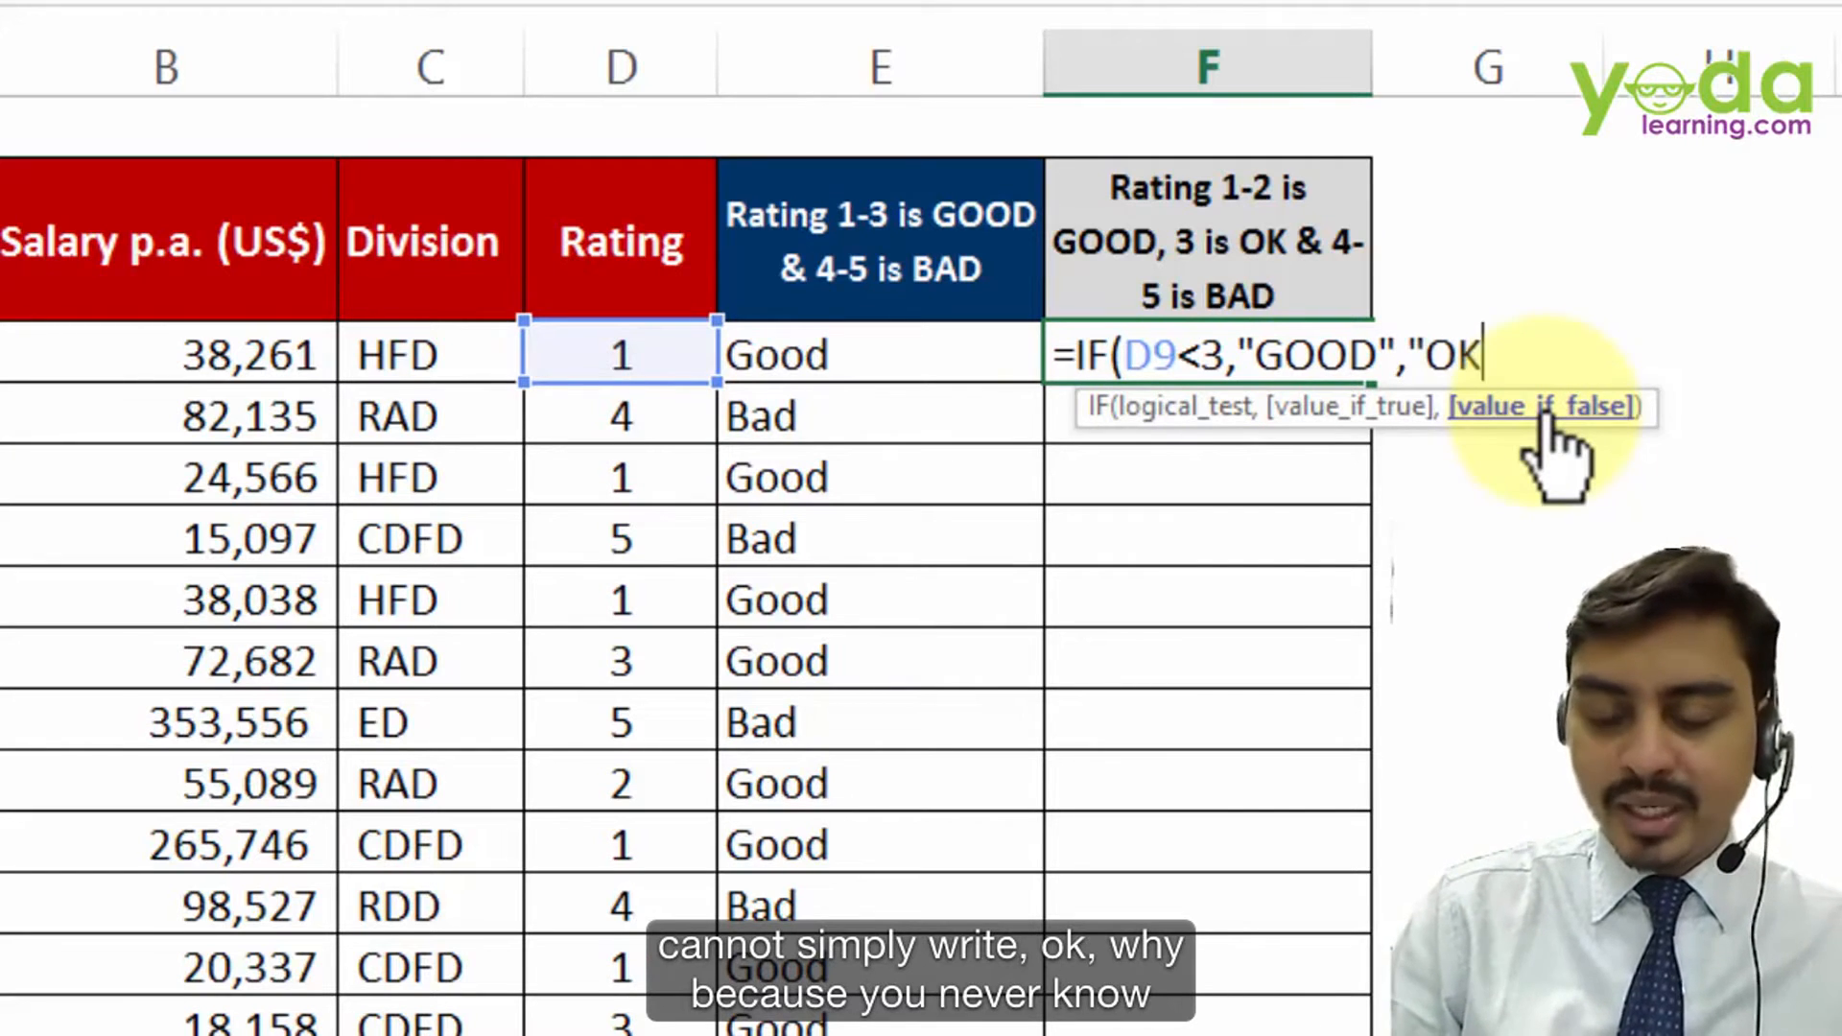
pyautogui.press('BackSpace')
pyautogui.press('BackSpace')
pyautogui.press('BackSpace')
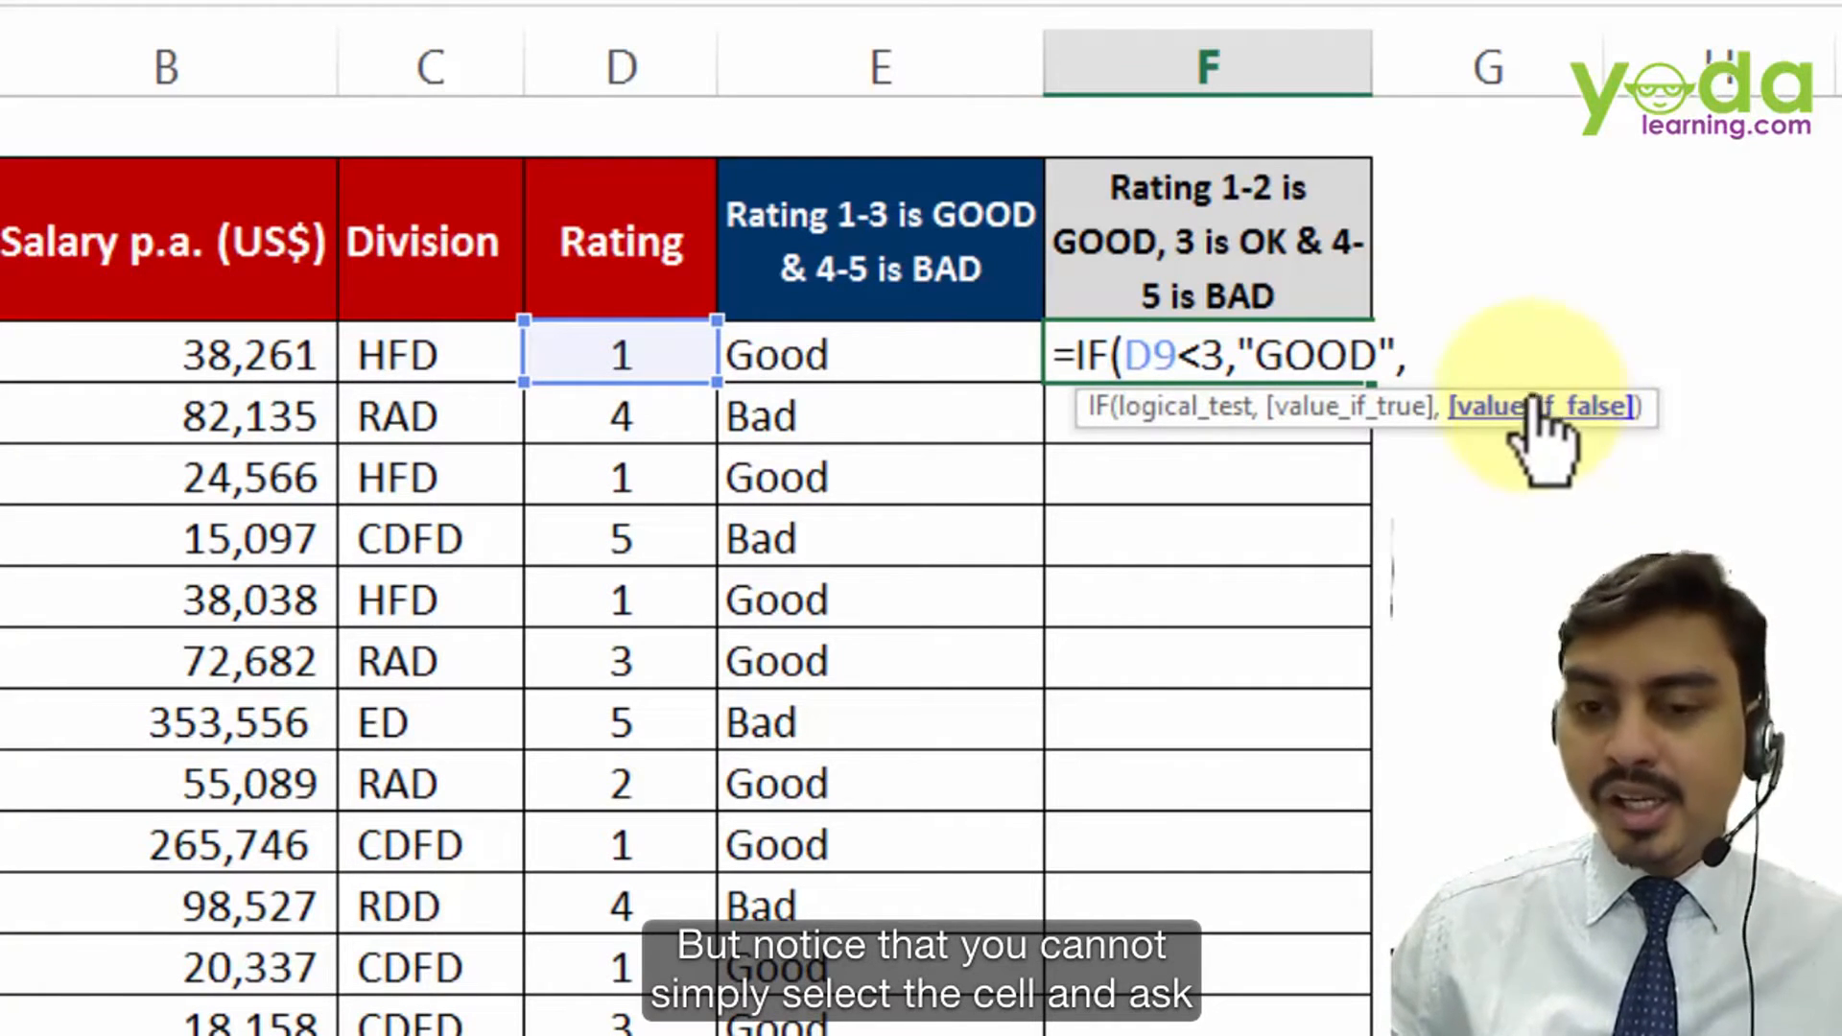
pyautogui.click(630, 351)
pyautogui.write('=3')
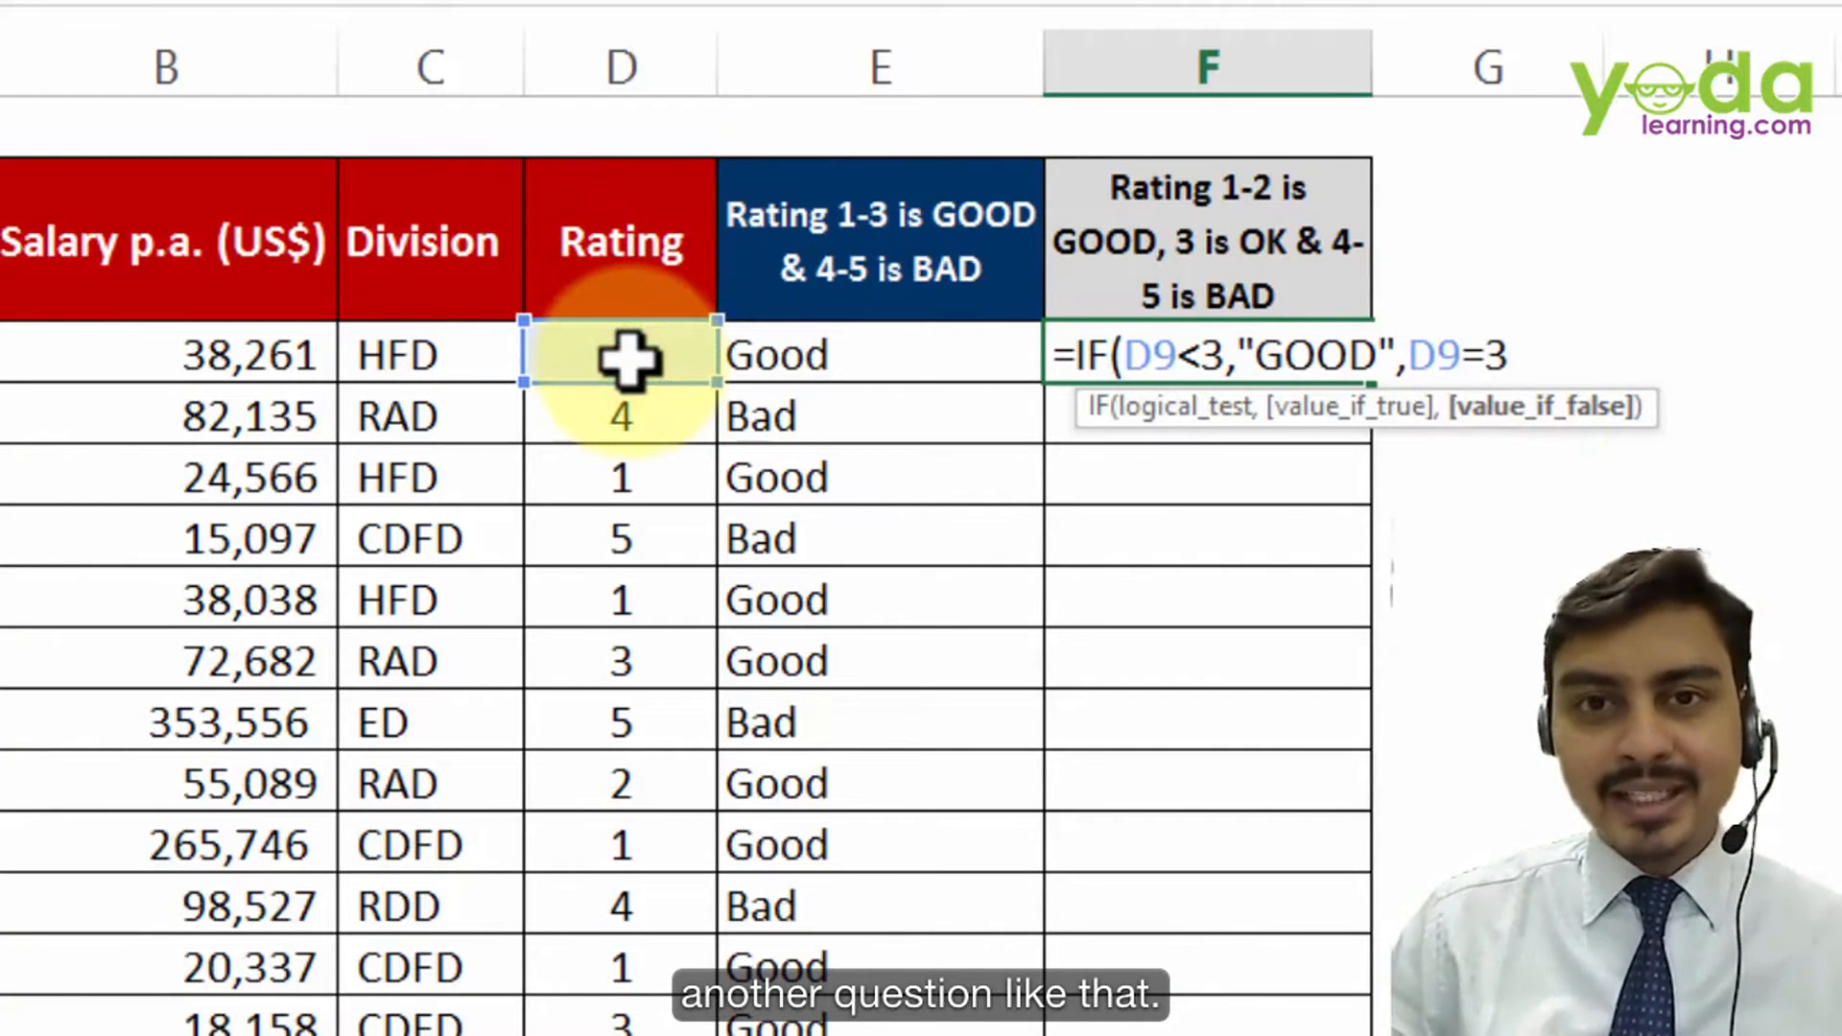
pyautogui.press('BackSpace')
pyautogui.press('BackSpace')
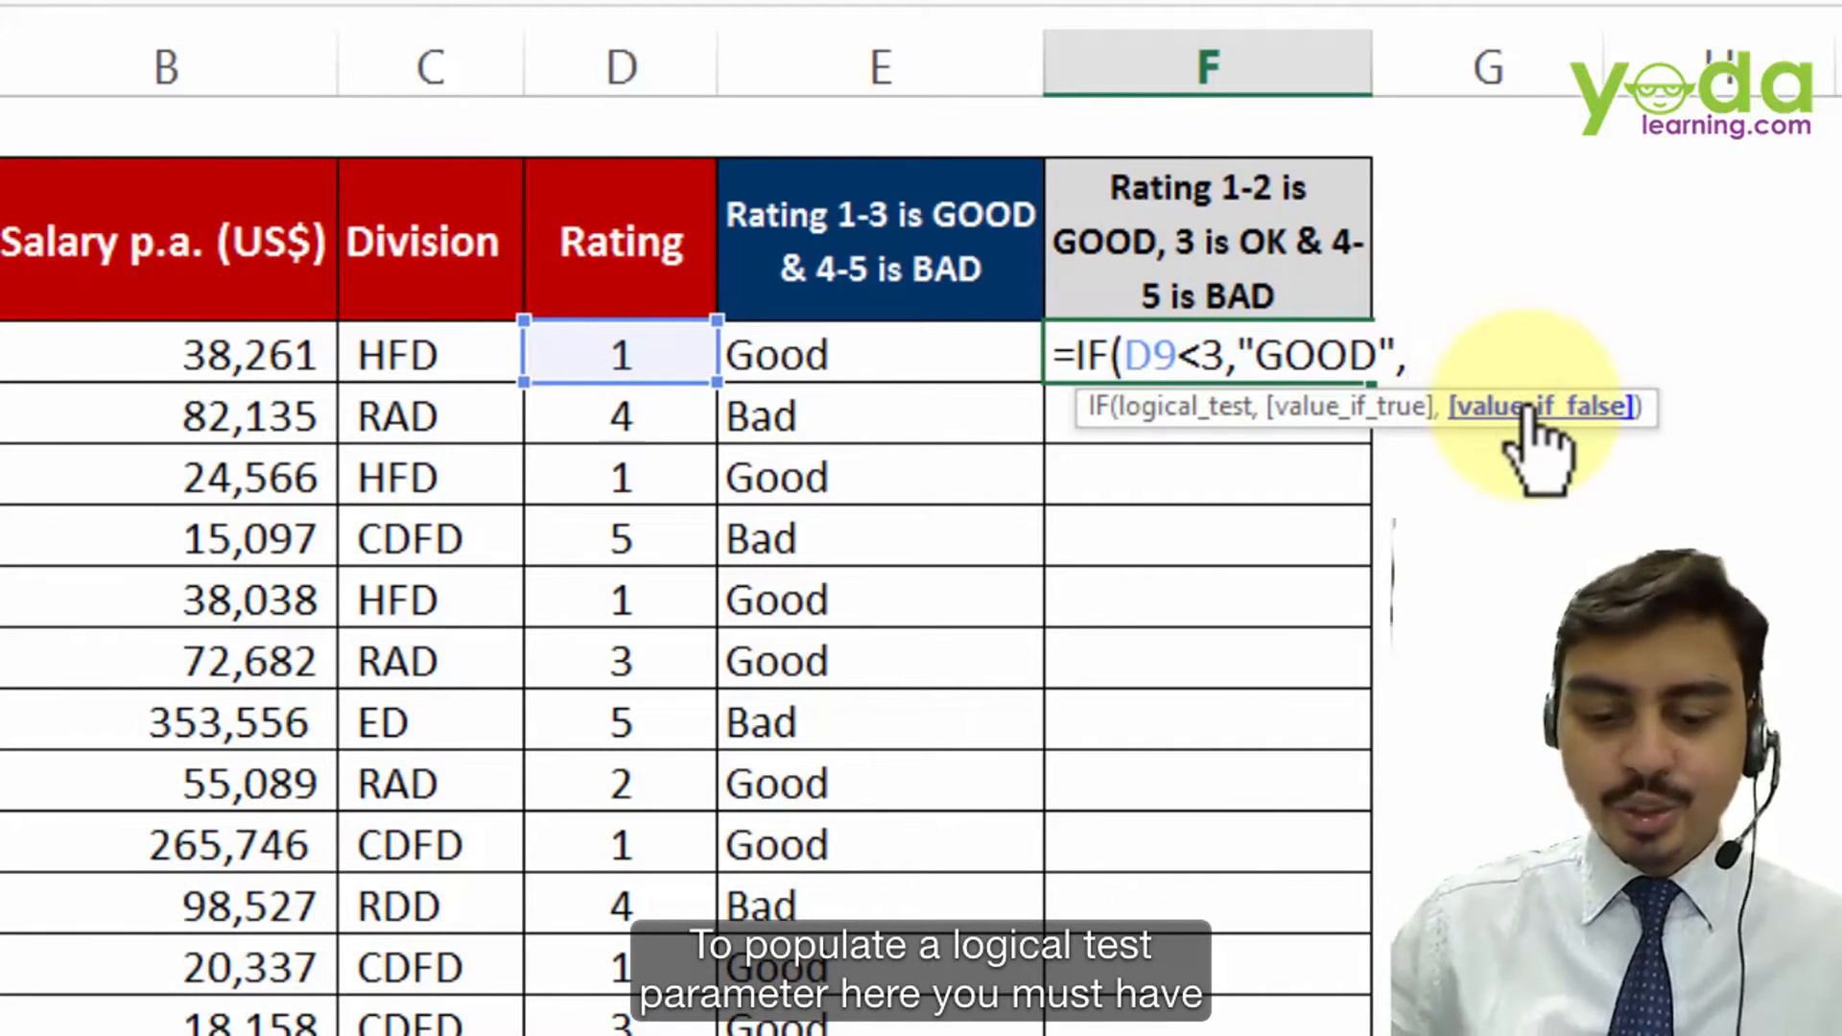
# Step: Nest a second IF as the false result in F9, with both brackets closed and the logical test D9=3
pyautogui.write('if')
pyautogui.press('Tab')
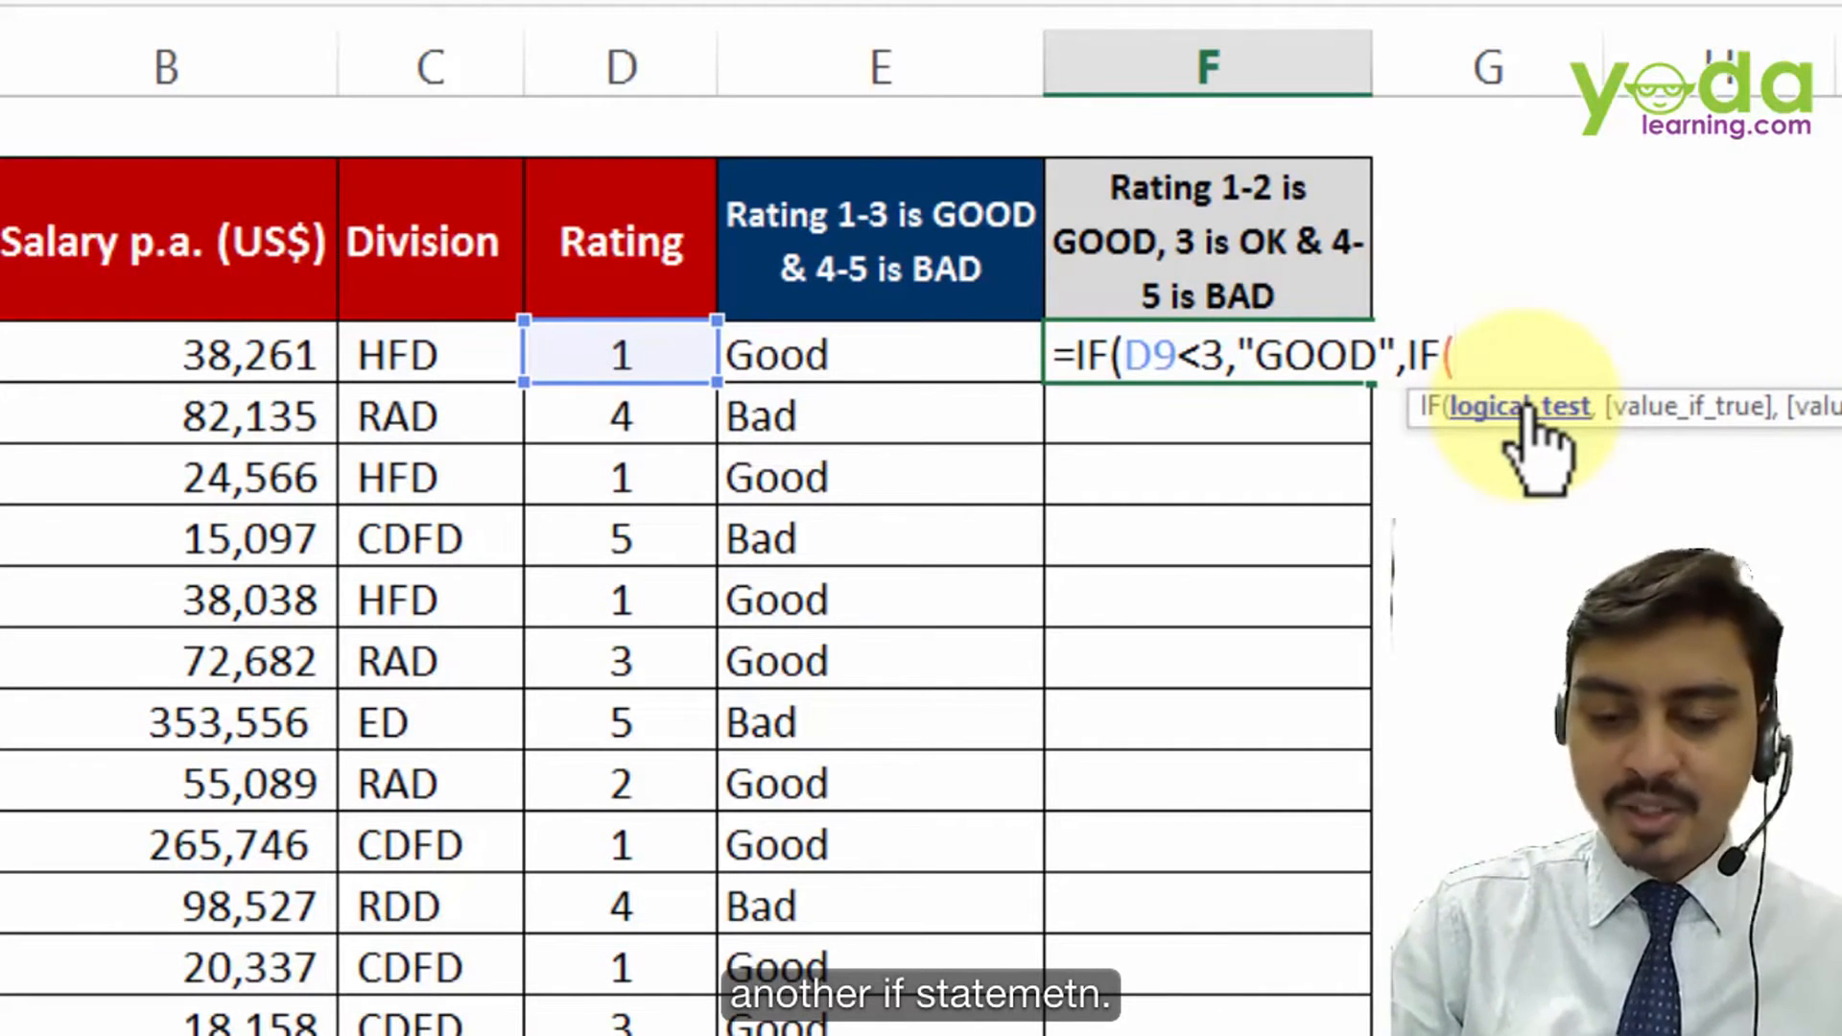
pyautogui.write('))')
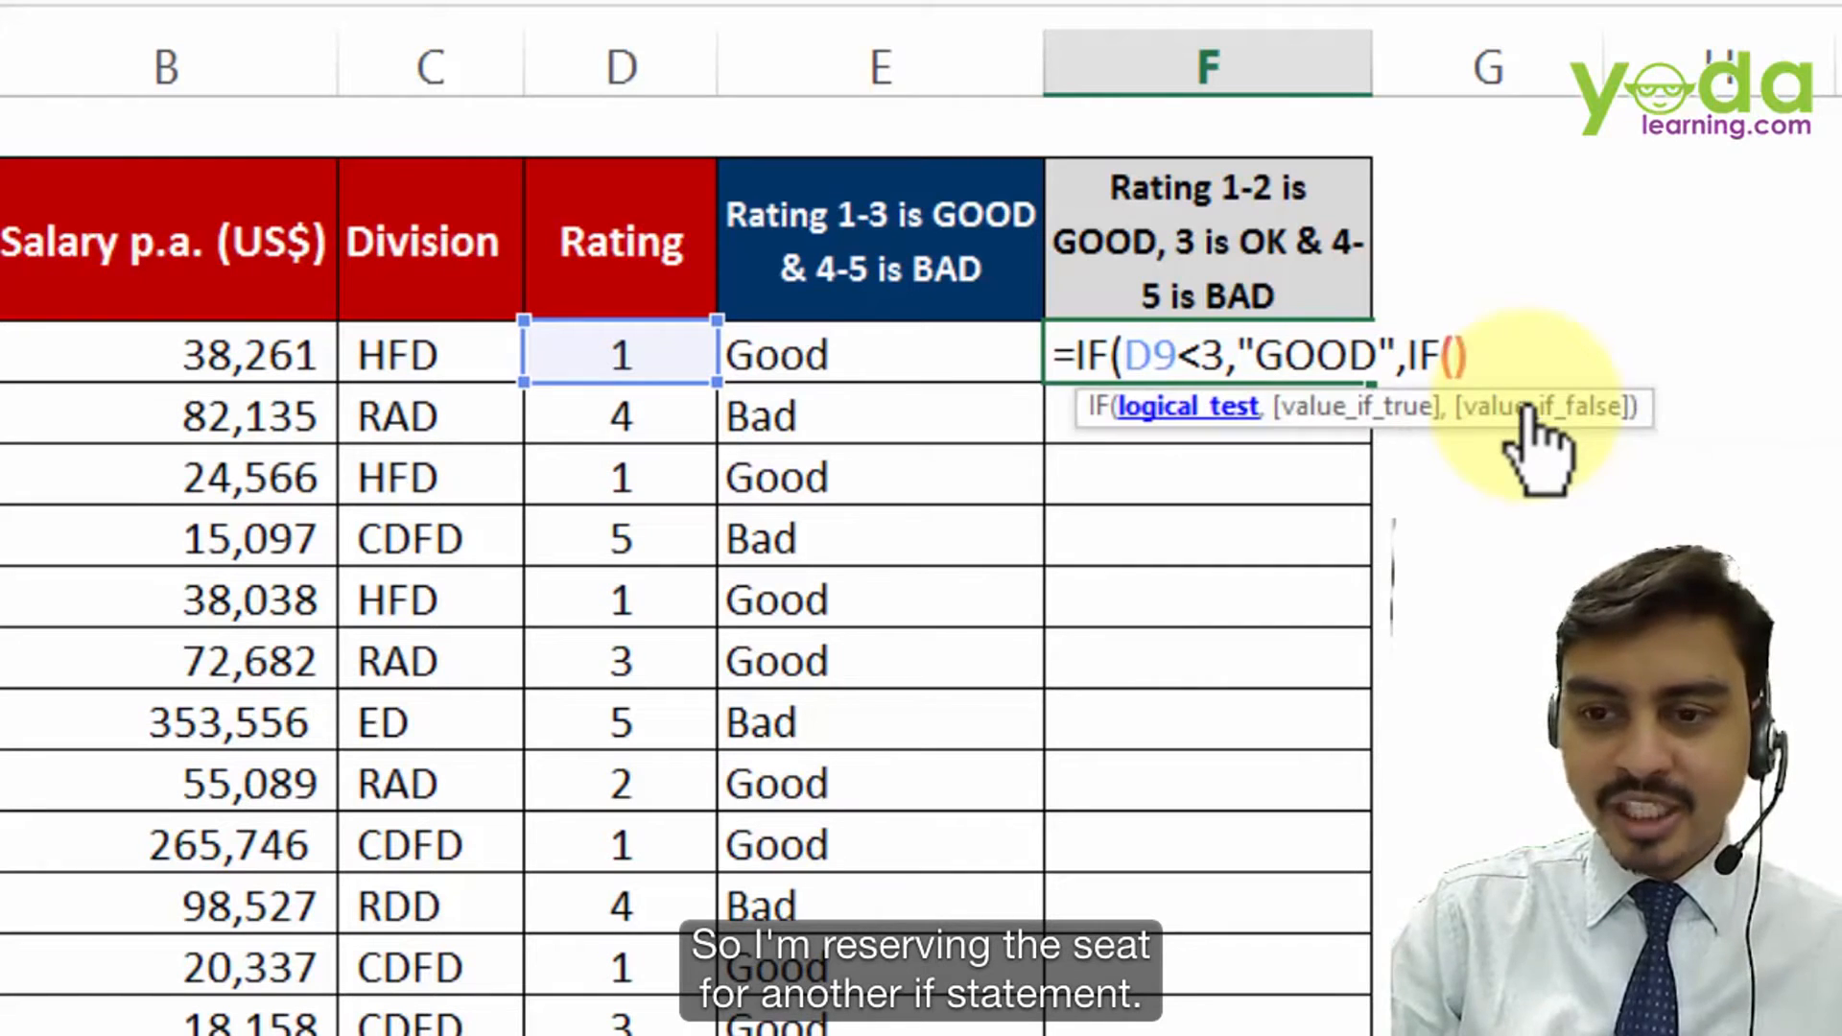
pyautogui.click(1459, 357)
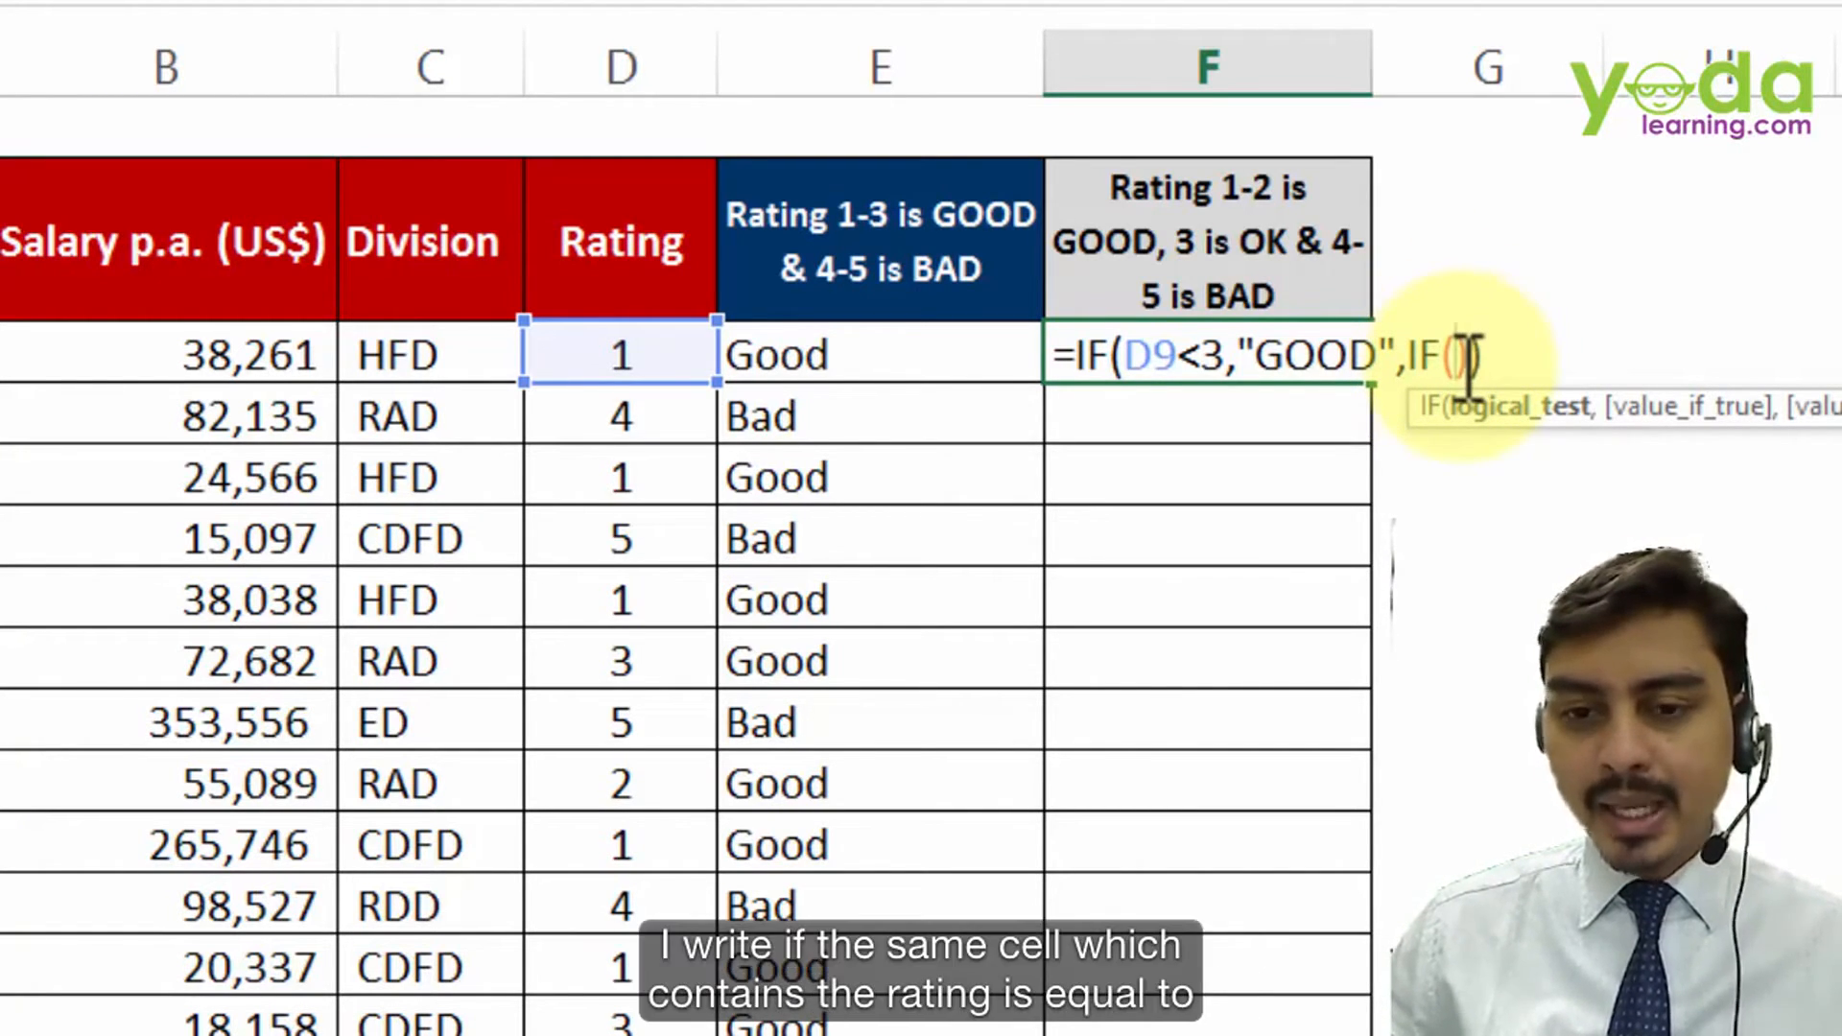
pyautogui.click(593, 344)
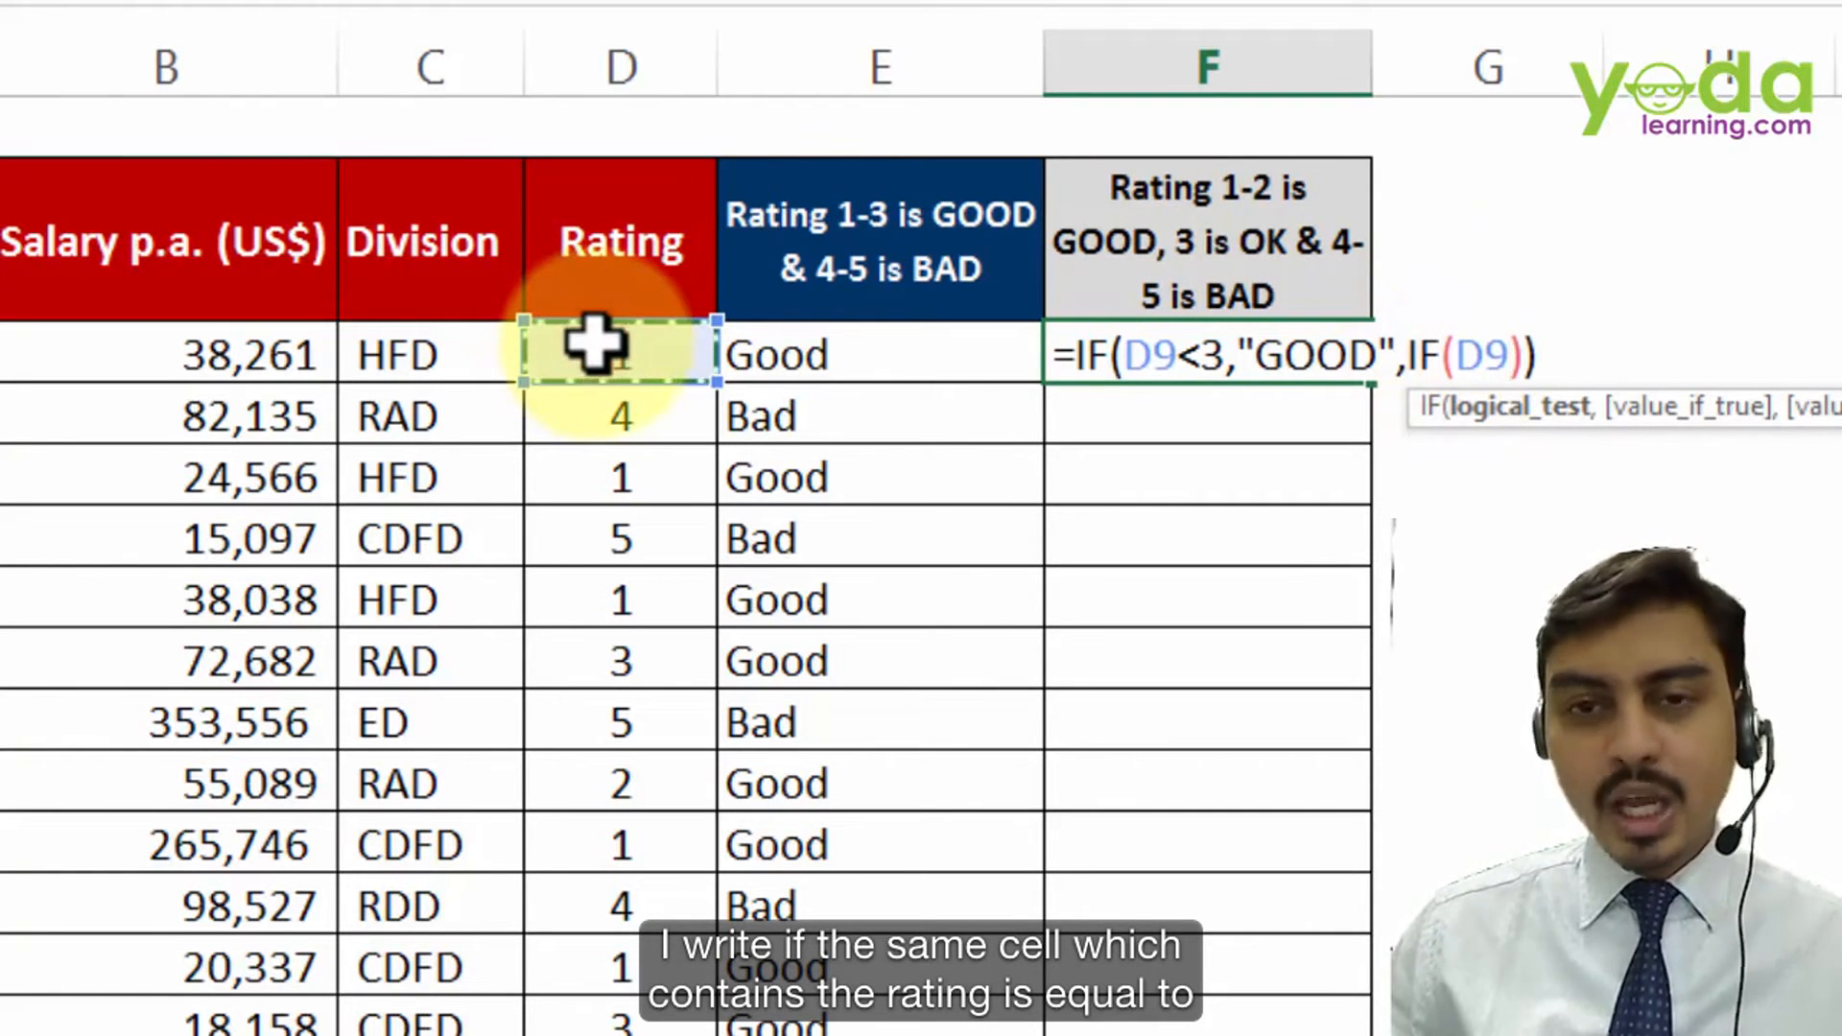
pyautogui.write('=3')
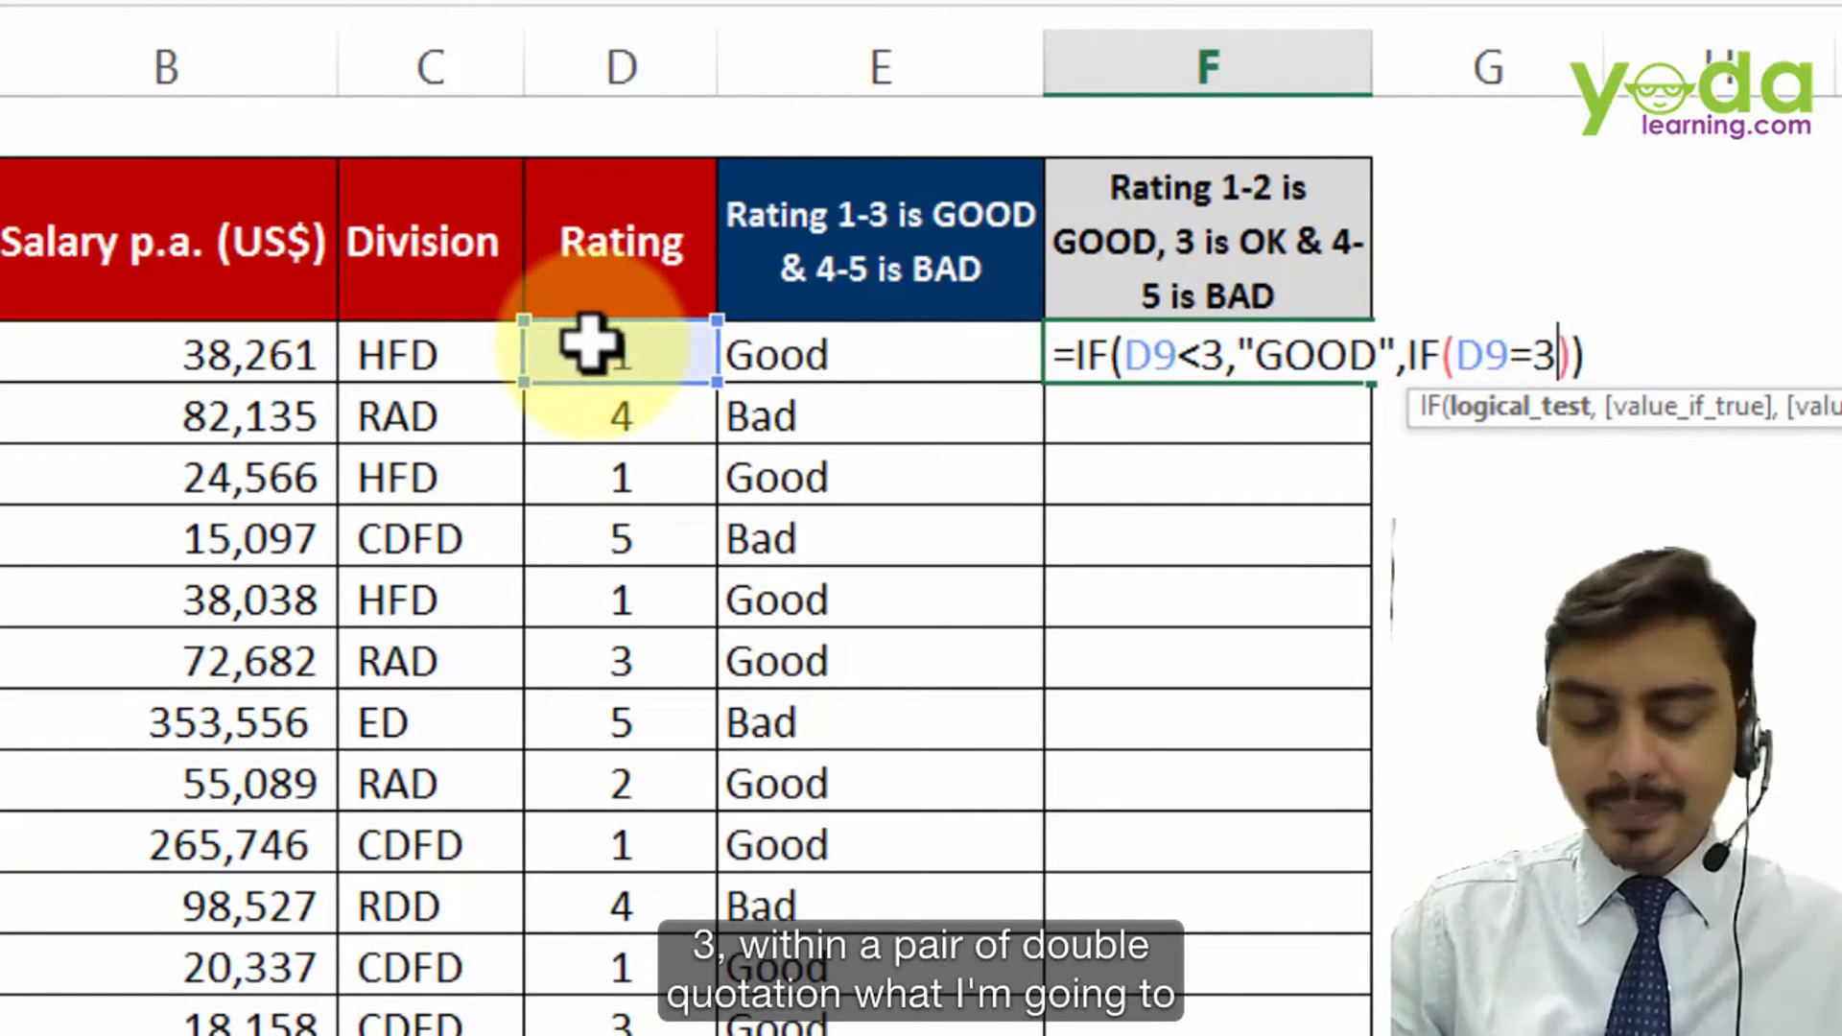
# Step: Complete the nested IF with "OK" as the true result and "Bad" as the false result, and enter the formula
pyautogui.write(',')
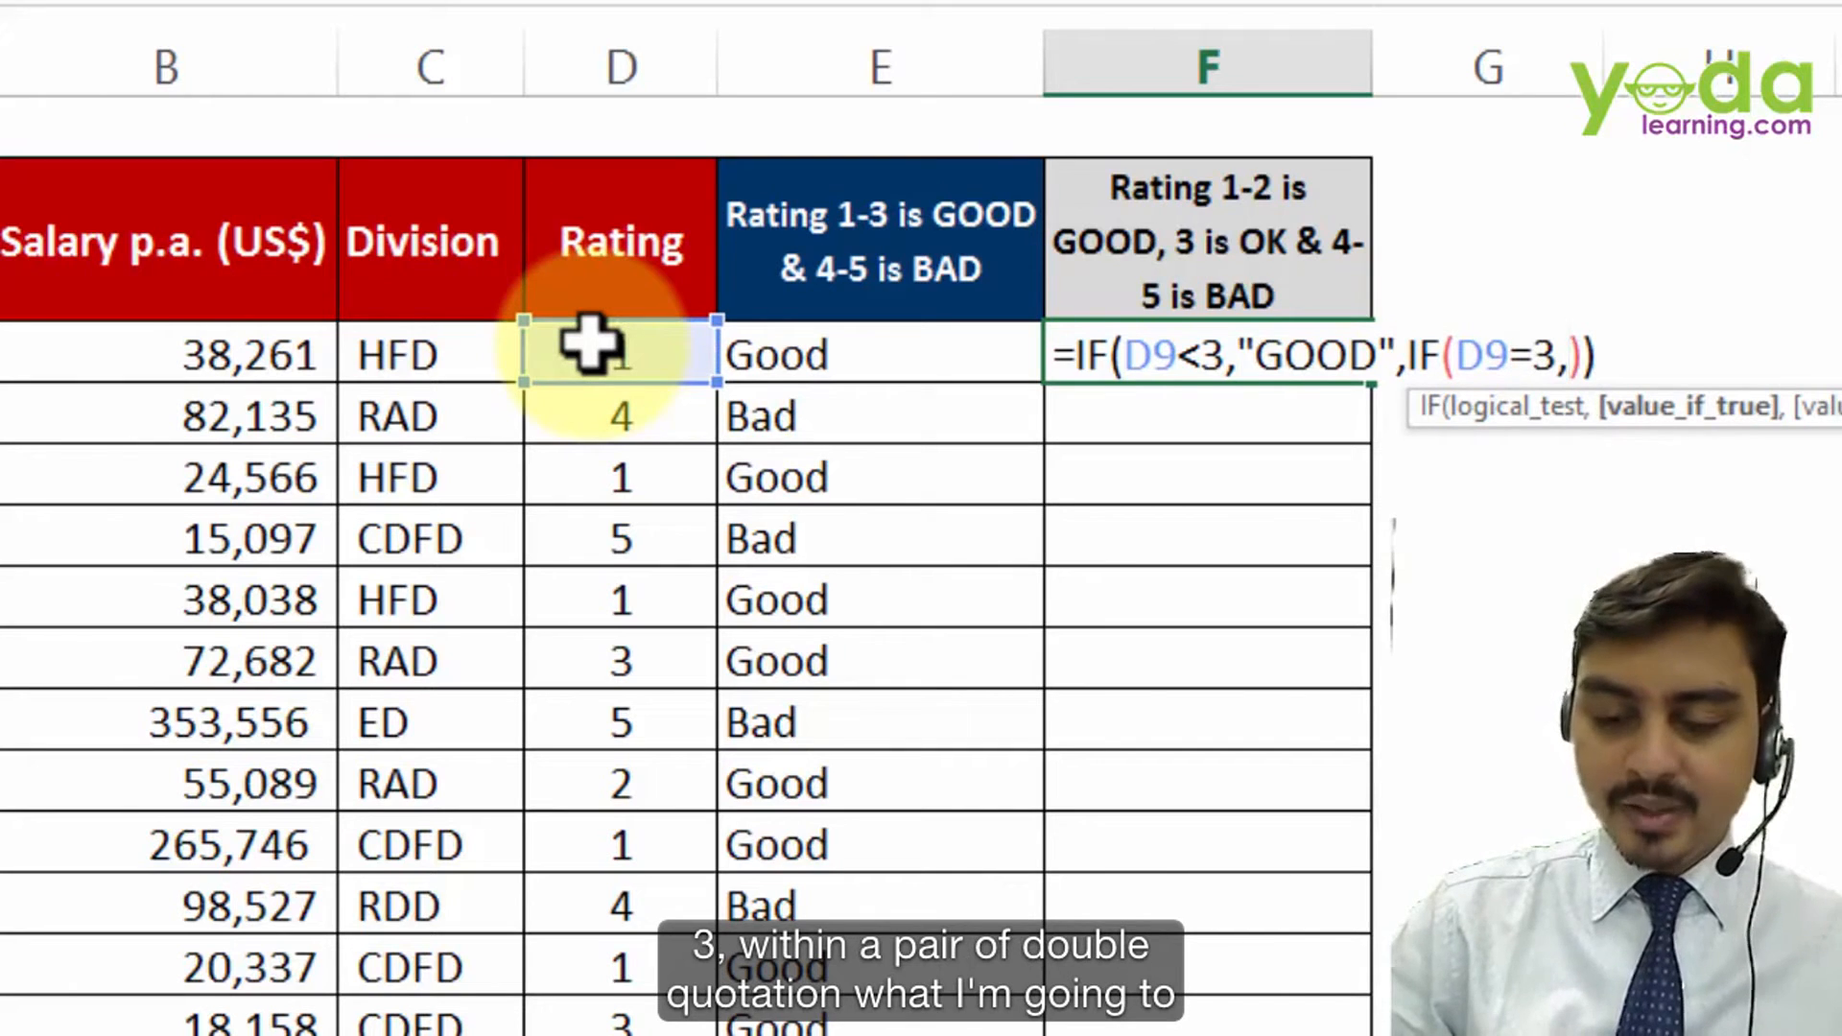
pyautogui.write('"')
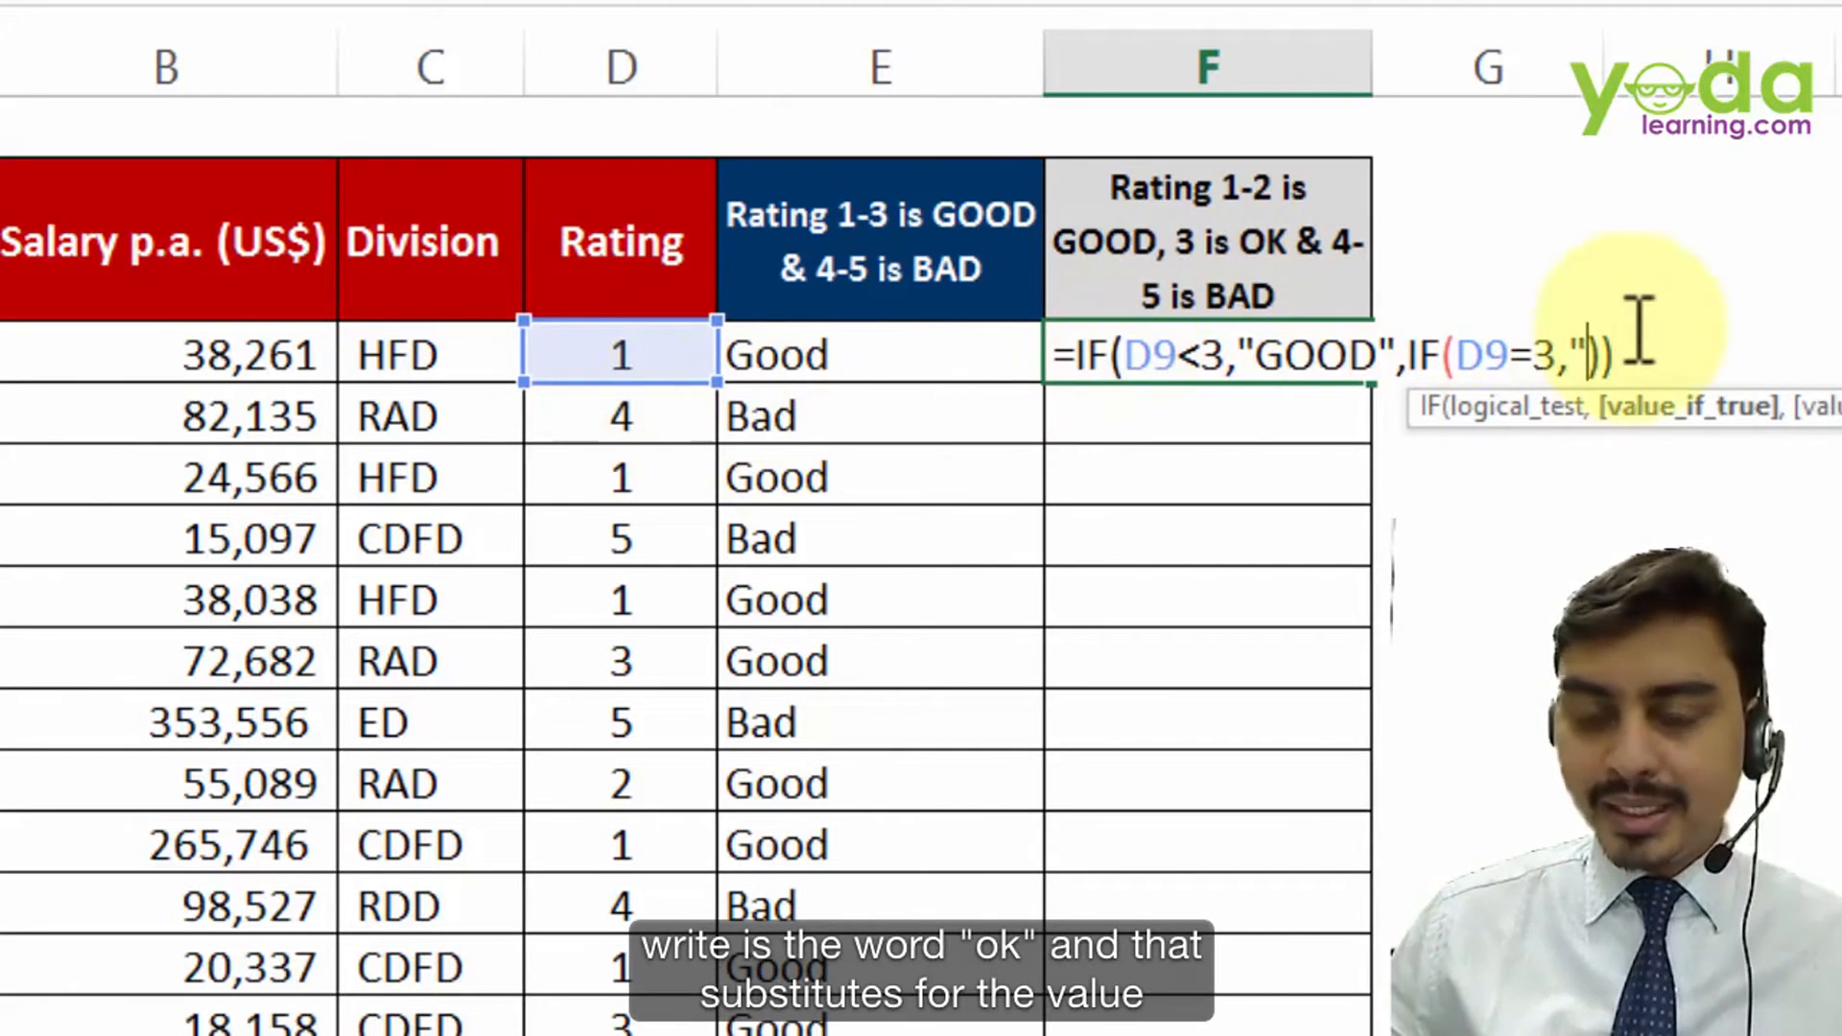
pyautogui.write('OK')
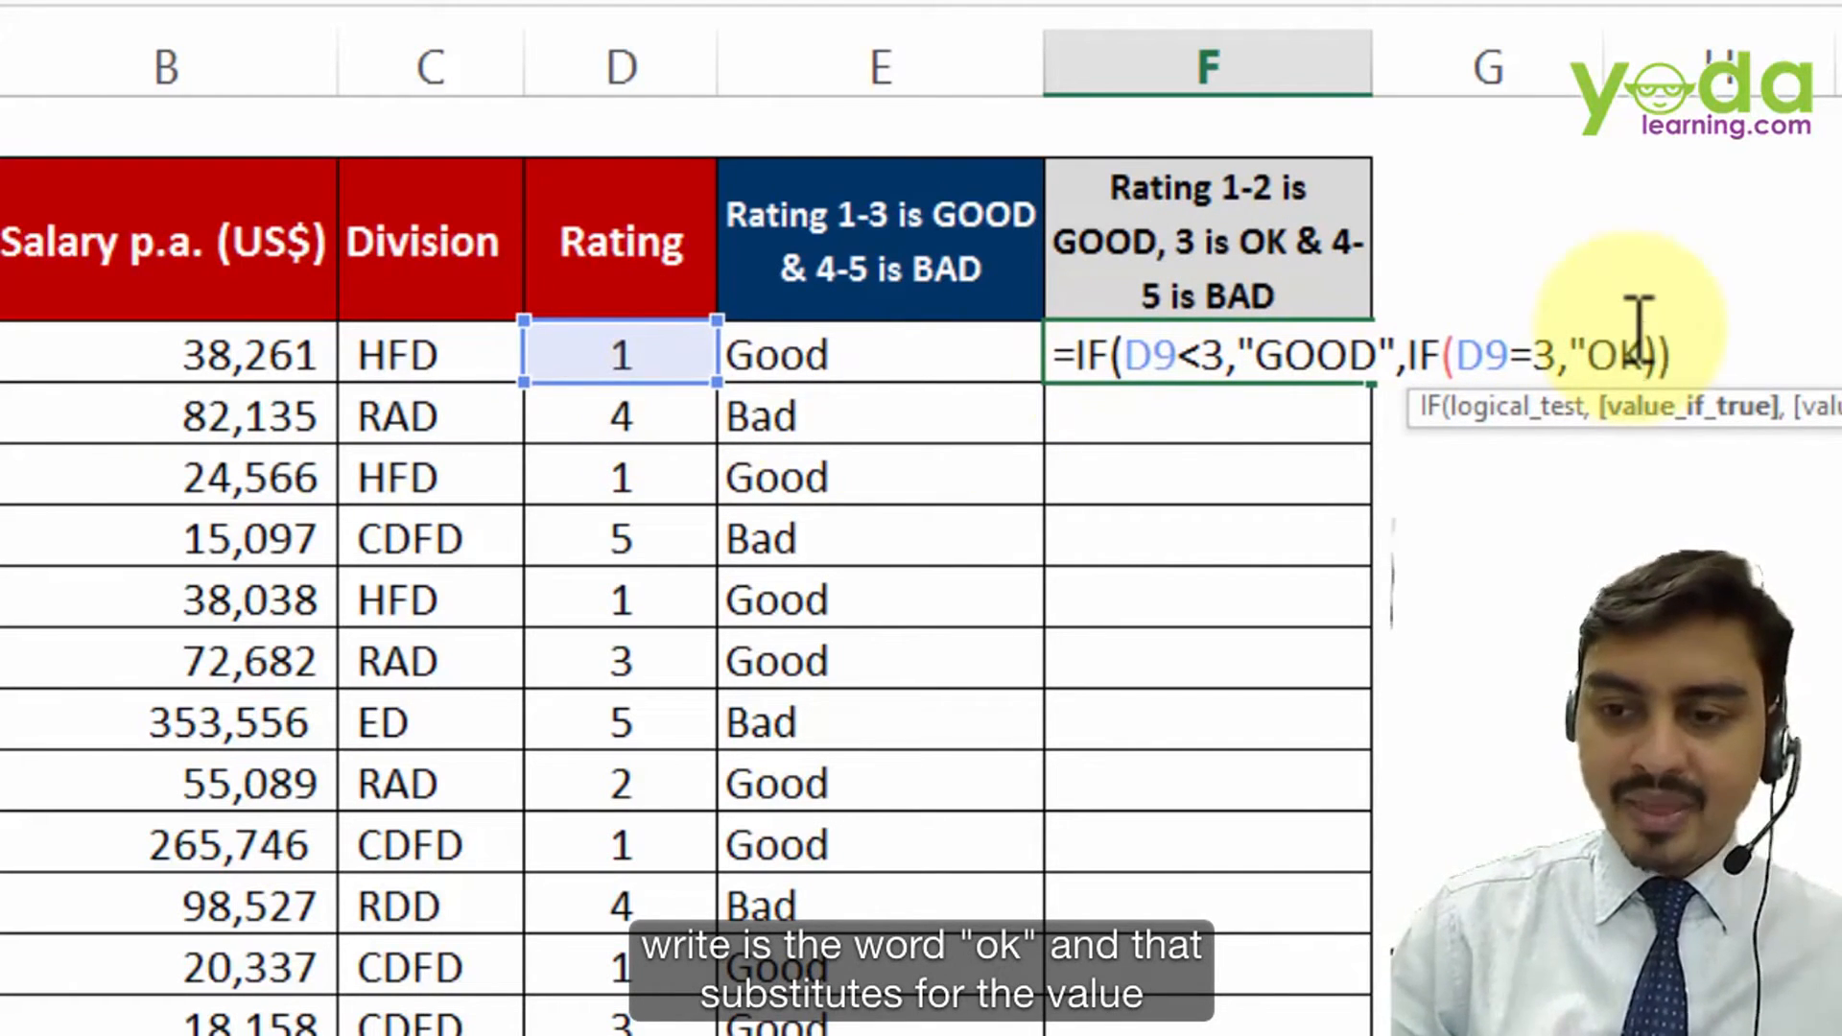
pyautogui.write('"')
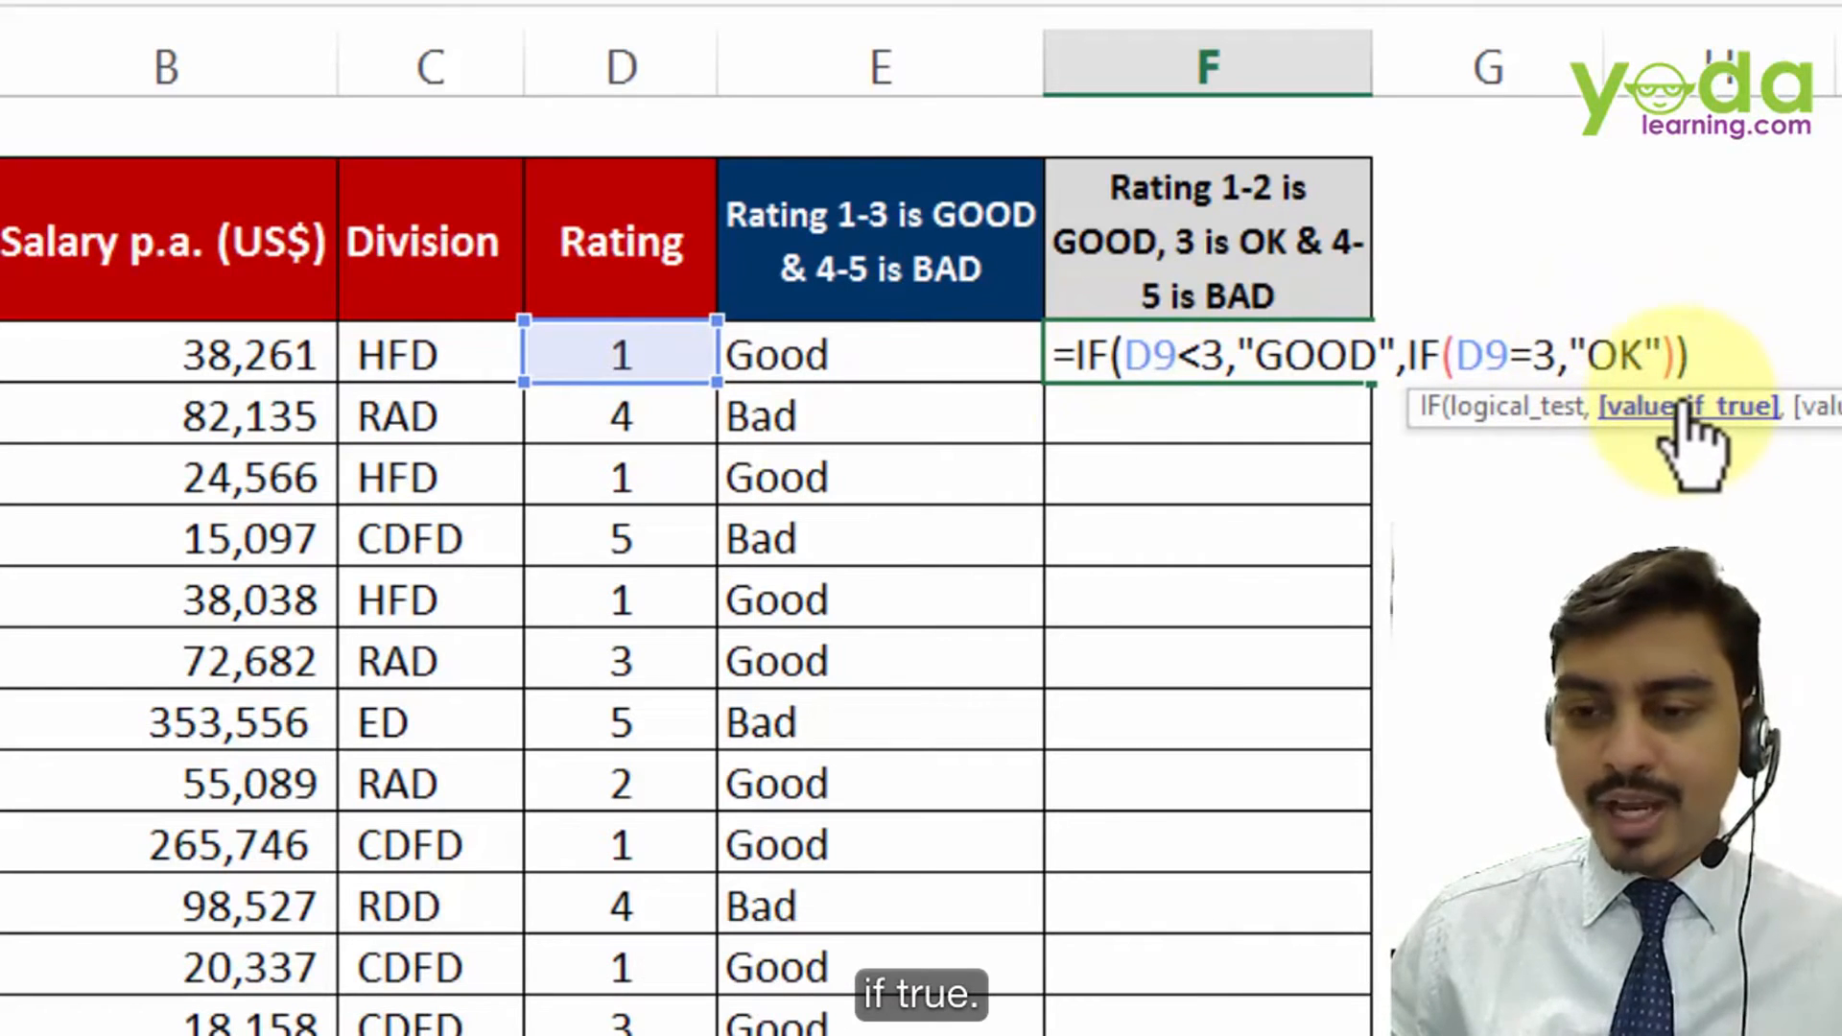
pyautogui.write(',')
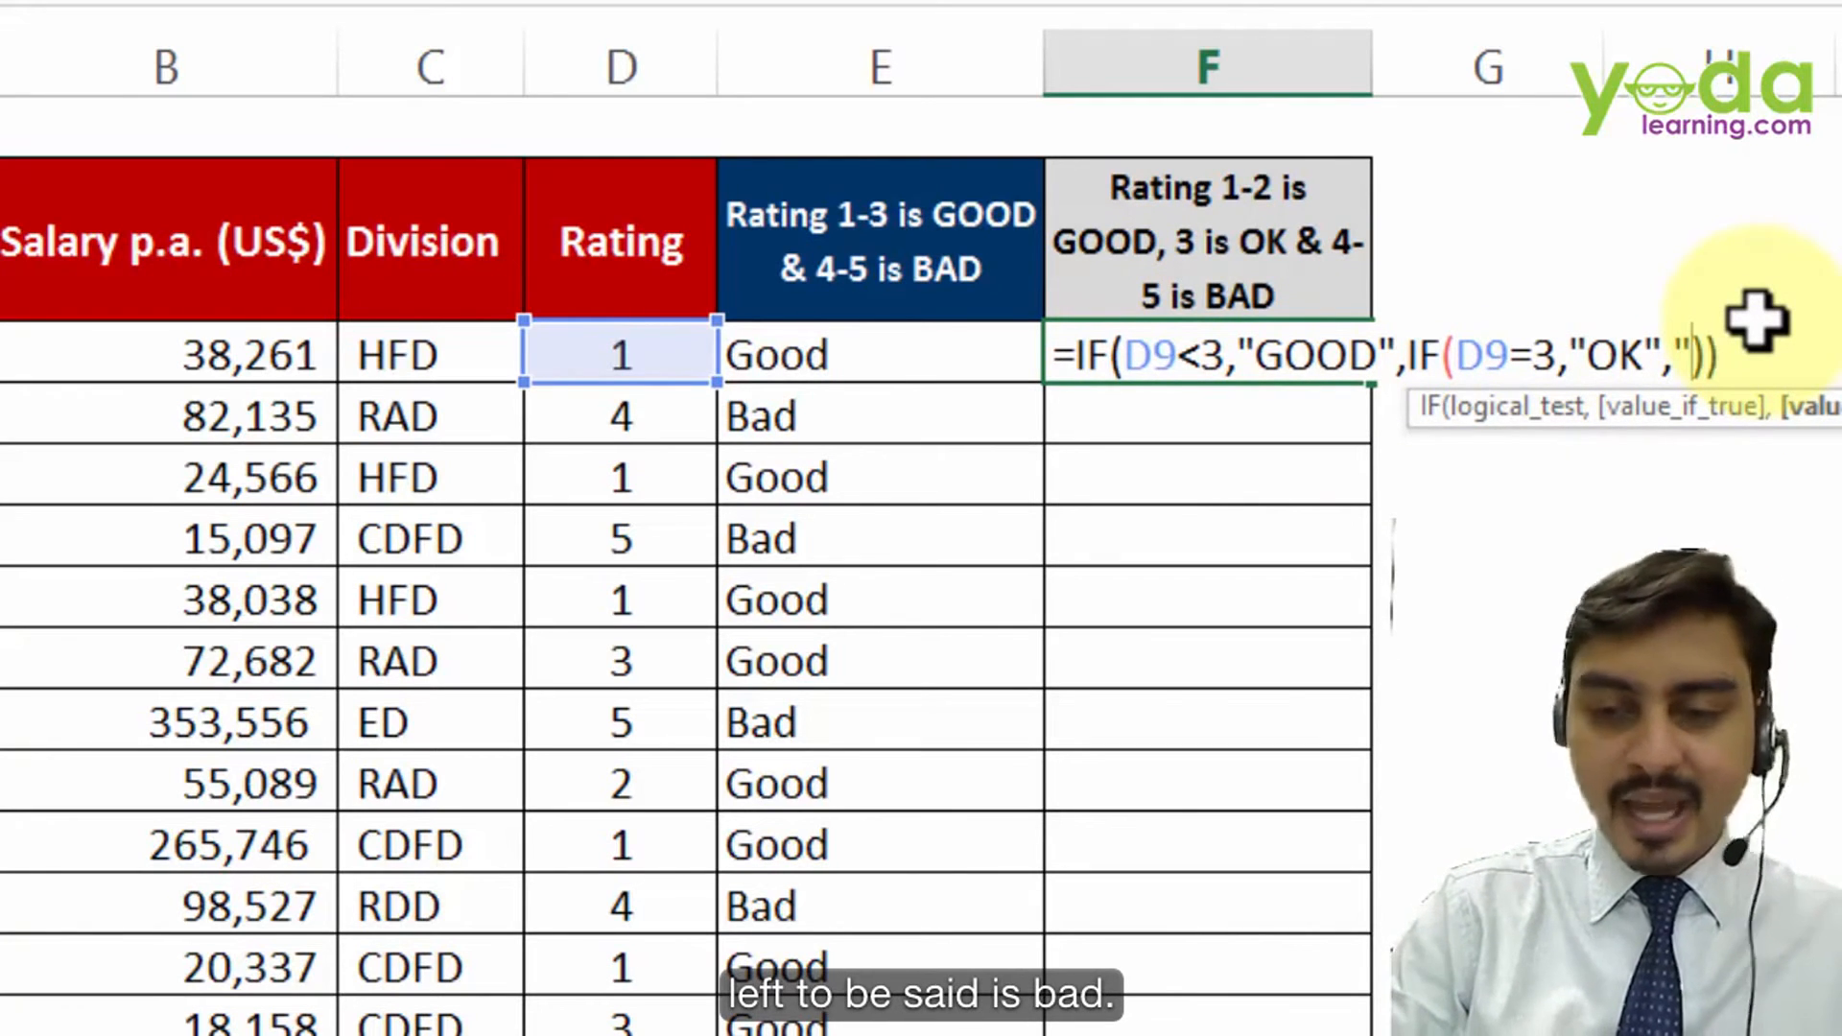
pyautogui.write('"Bad')
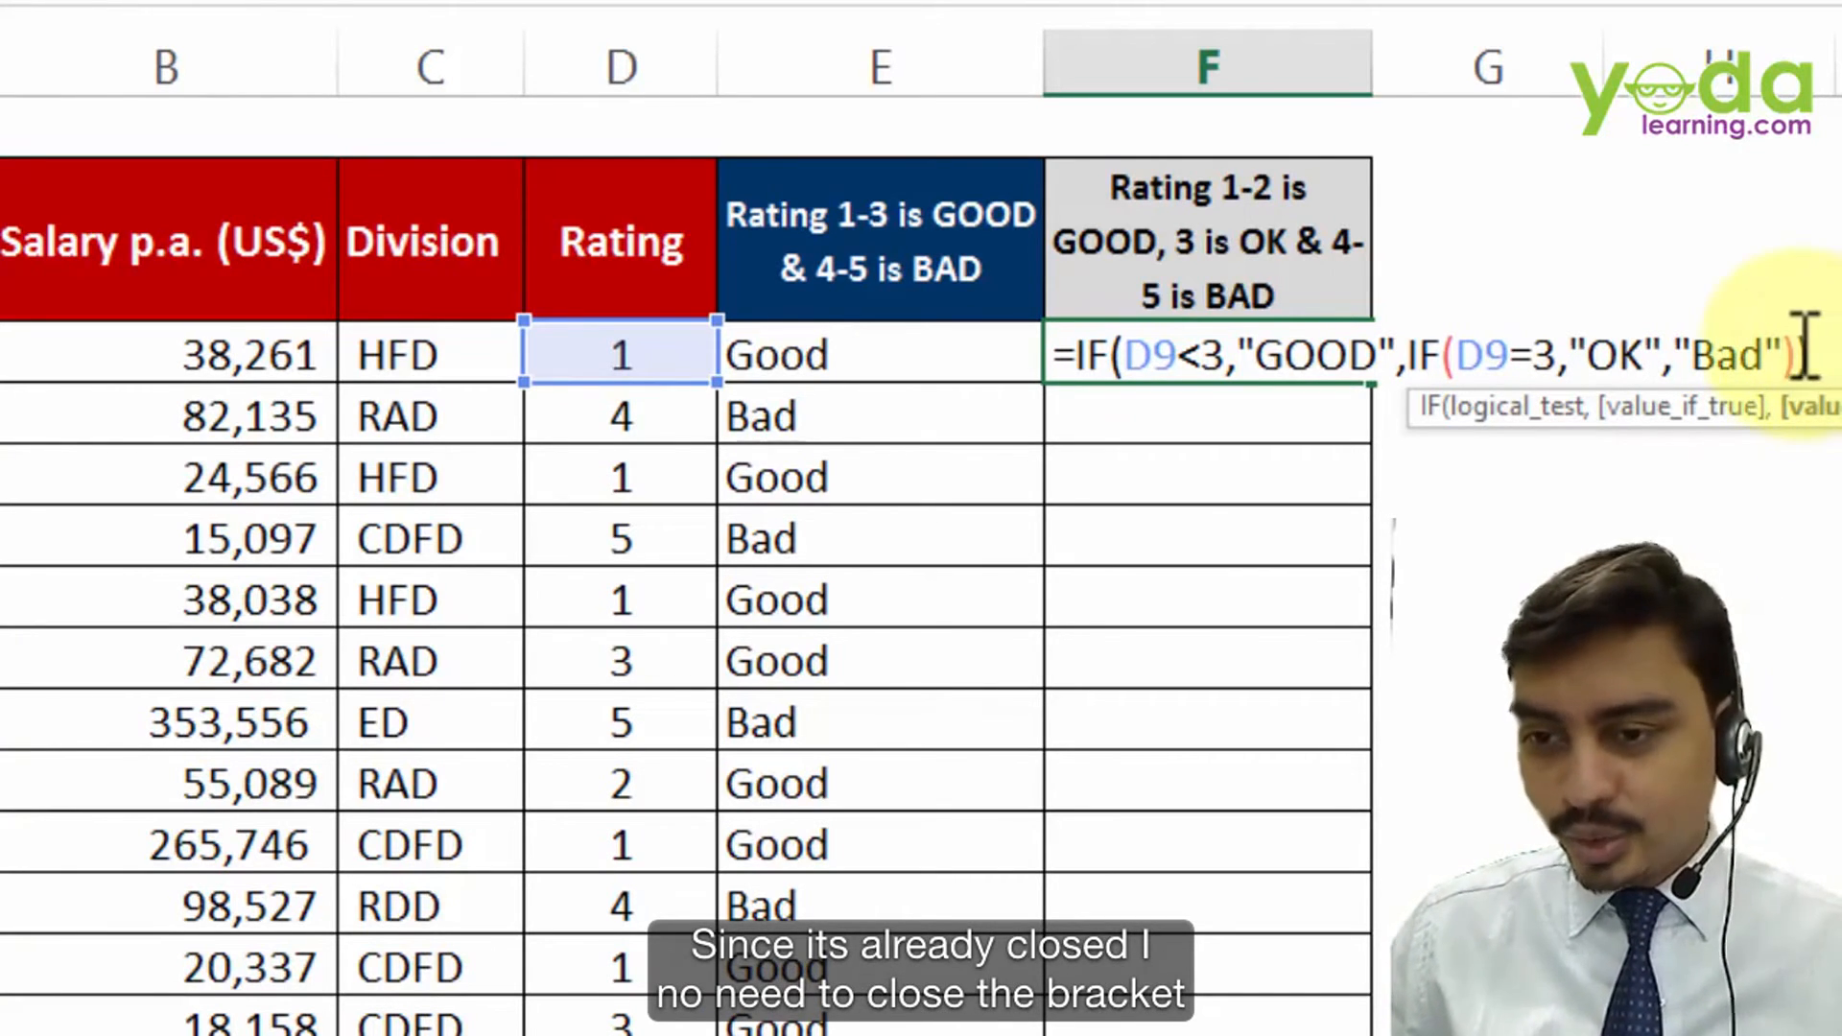
pyautogui.click(1794, 355)
pyautogui.press('Return')
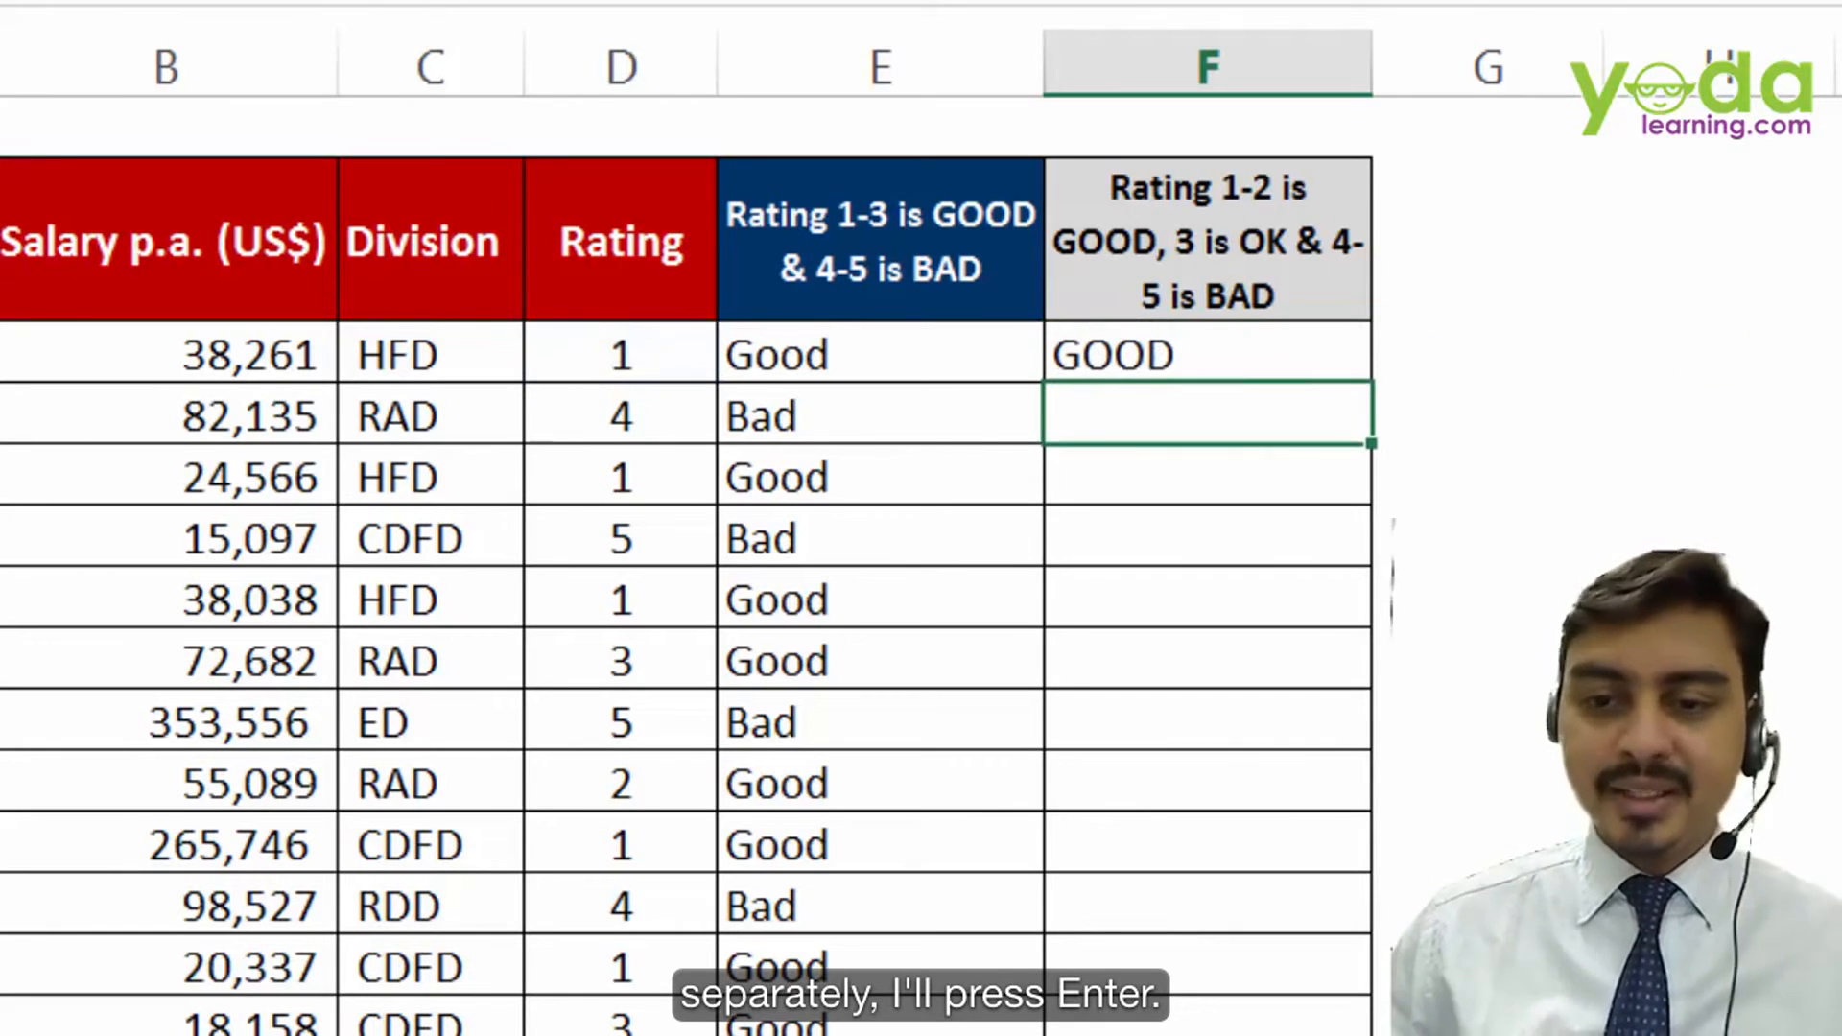
# Step: Test the nested IF formula by setting the rating in D9 to 3, 4 and 5 in turn
pyautogui.click(685, 353)
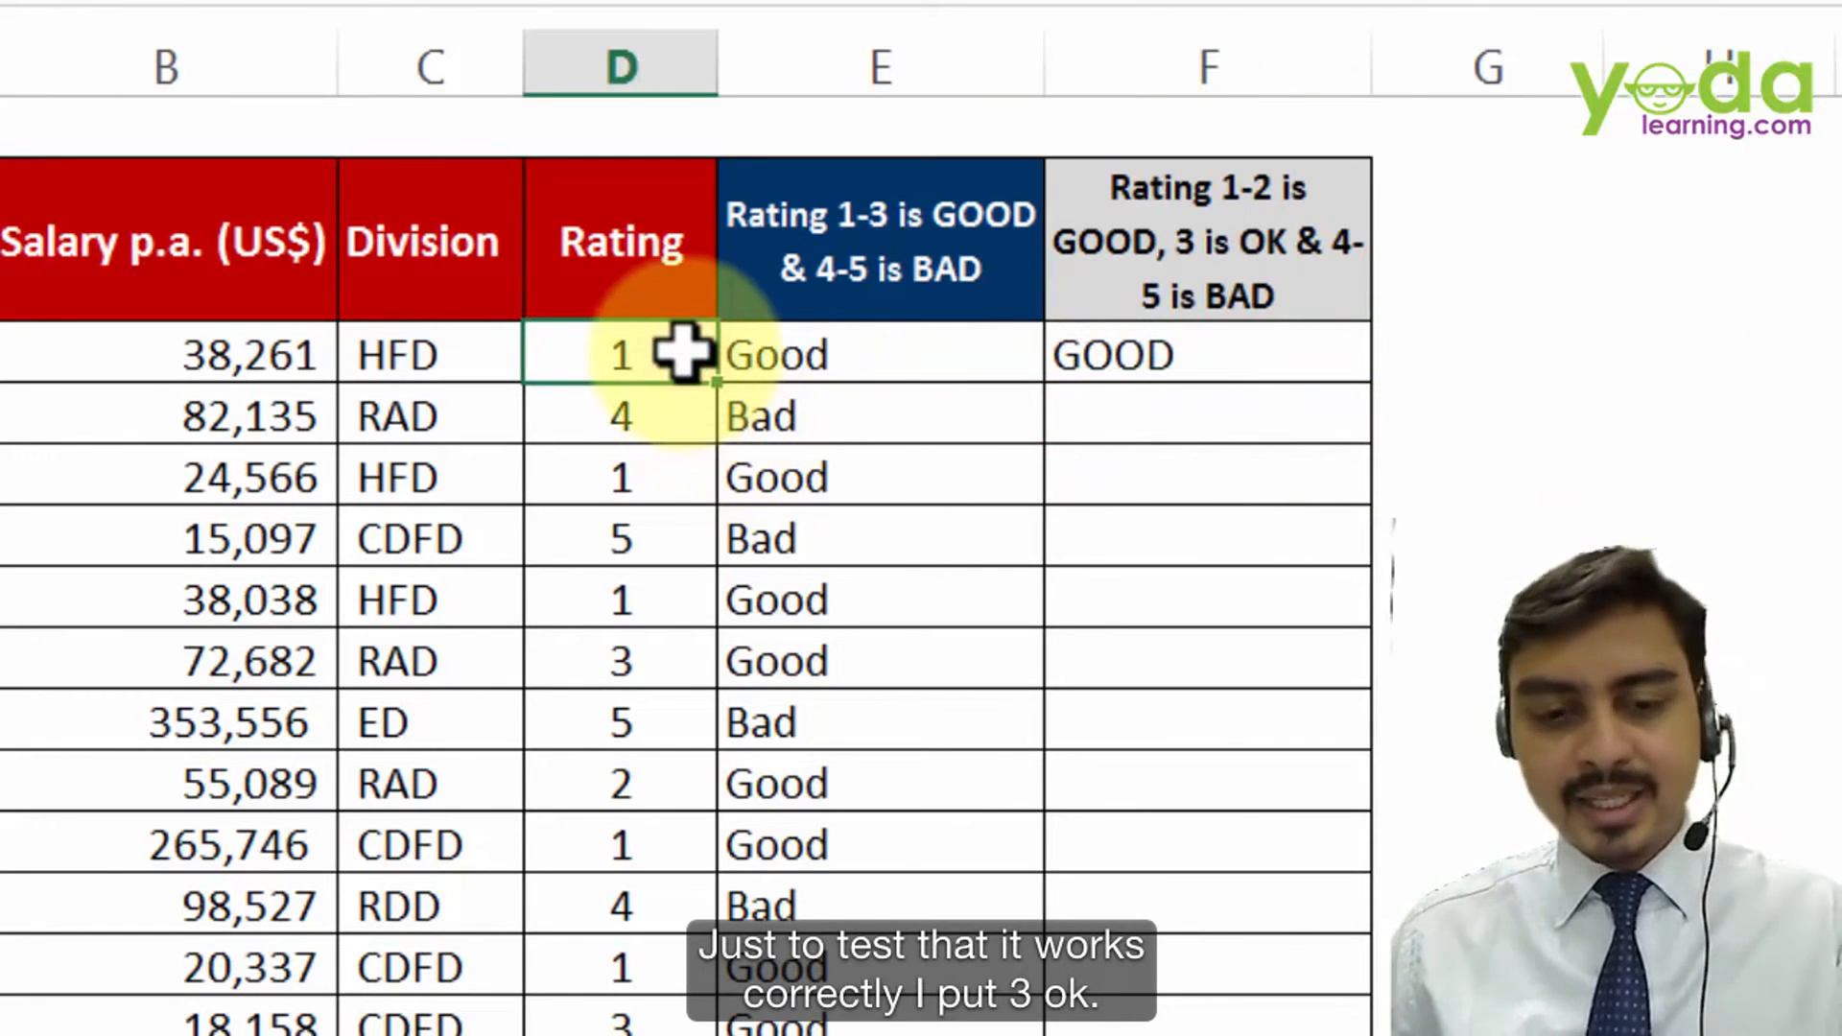
pyautogui.write('3')
pyautogui.click(749, 547)
pyautogui.click(608, 340)
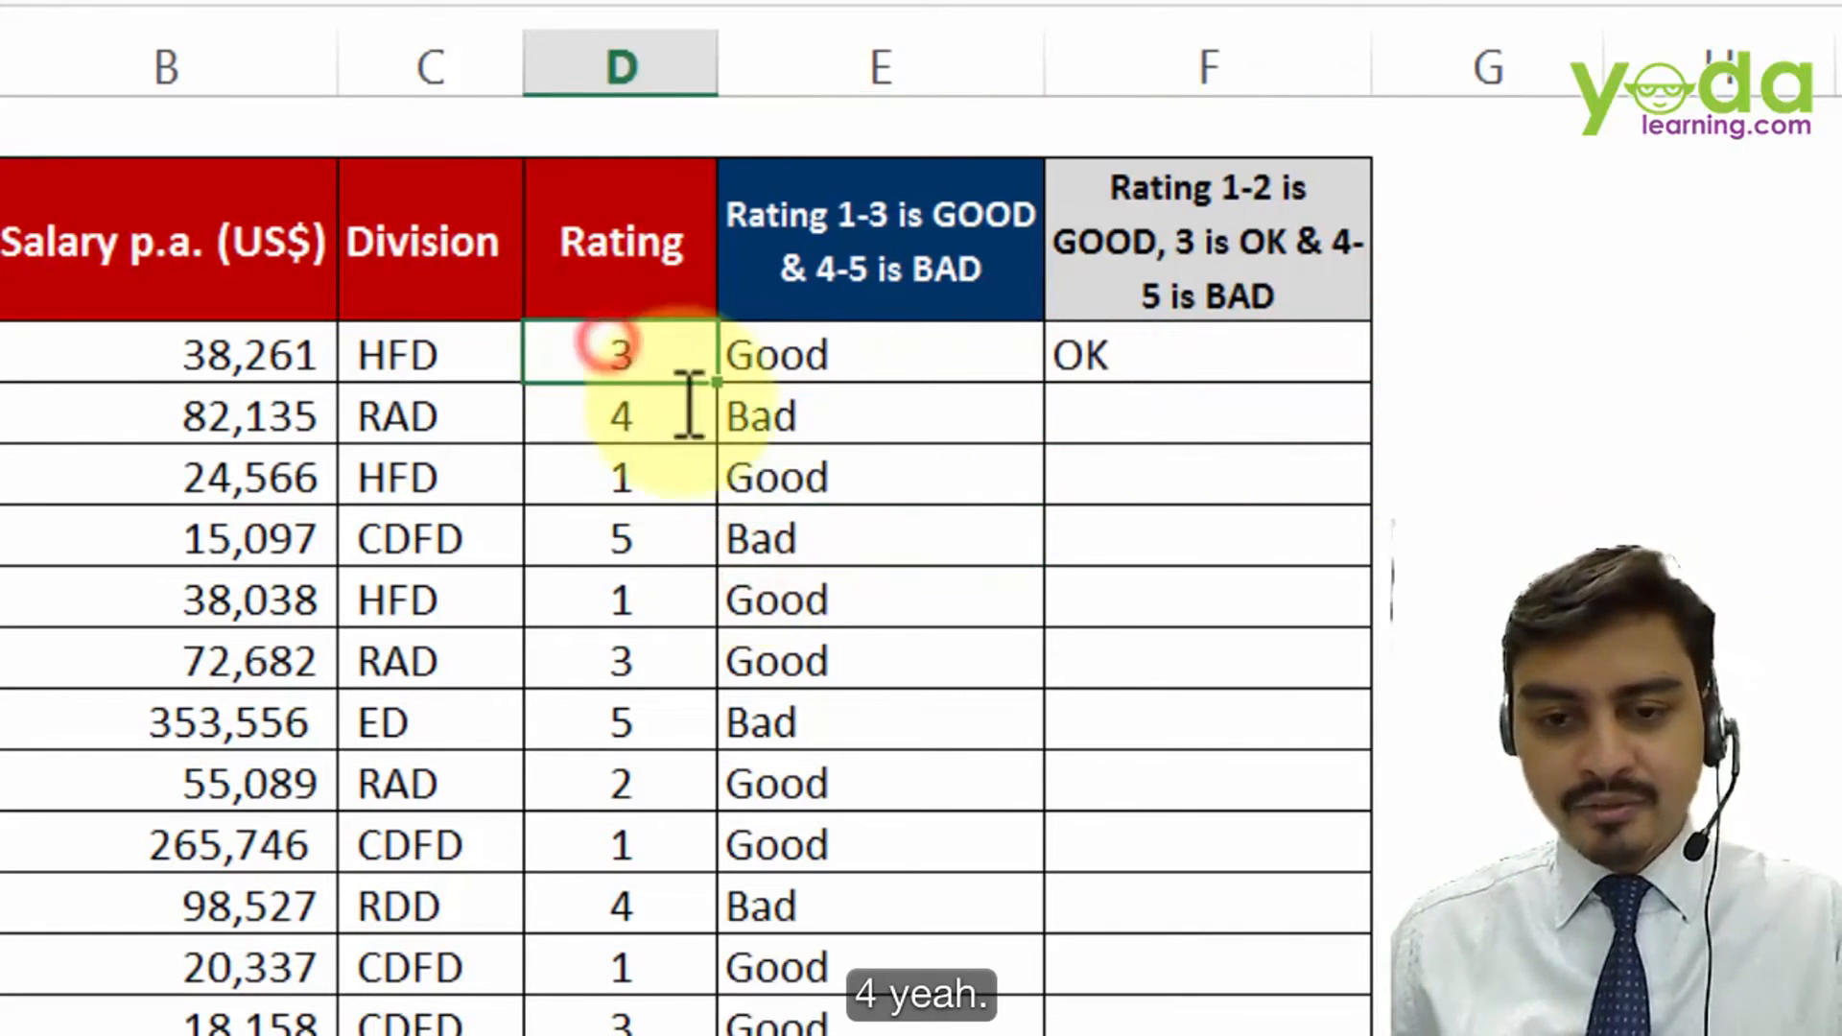
pyautogui.write('4')
pyautogui.click(662, 445)
pyautogui.doubleClick(658, 350)
pyautogui.press('Delete')
pyautogui.write('5')
pyautogui.click(700, 477)
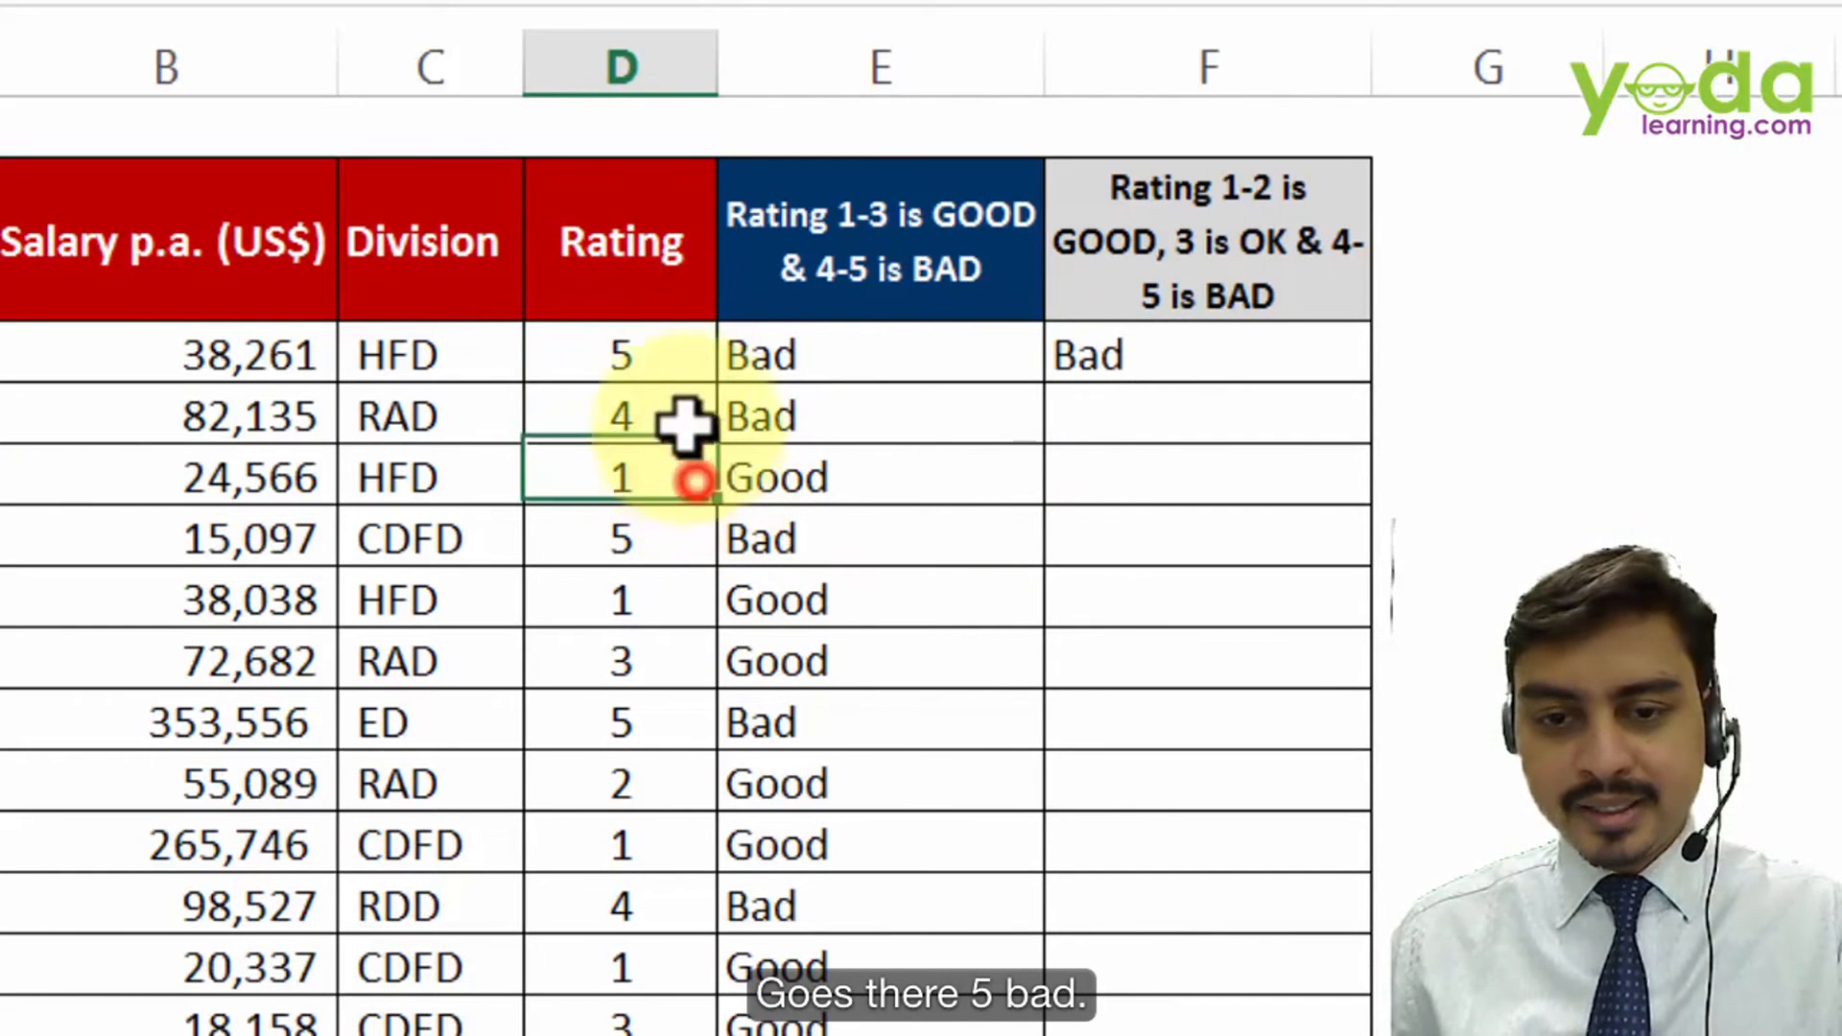
# Step: Test the nested formula's GOOD result by setting the rating in D9 first to 1 and finally to 2
pyautogui.click(670, 347)
pyautogui.write('1')
pyautogui.click(679, 498)
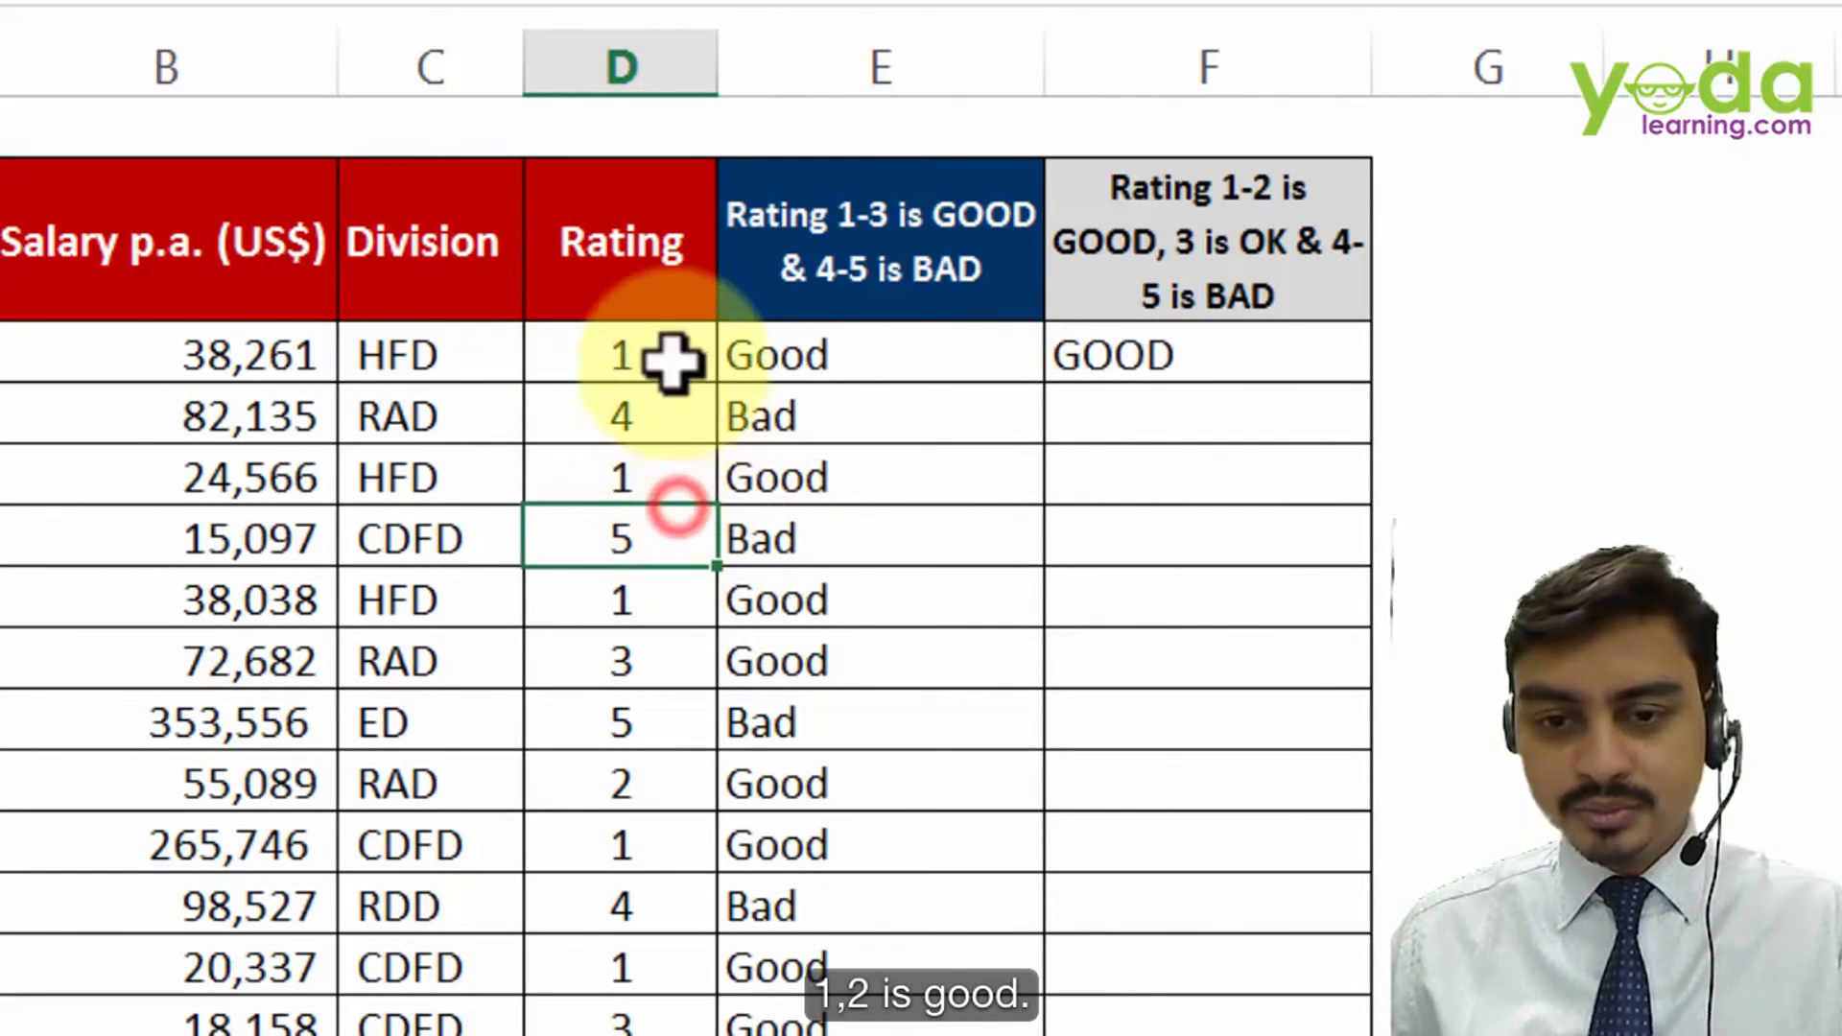
pyautogui.click(670, 358)
pyautogui.write('2')
pyautogui.click(723, 491)
# Step: Fill the nested IF formula from F9 down the rest of the column and review its first logical test in F9
pyautogui.click(1203, 368)
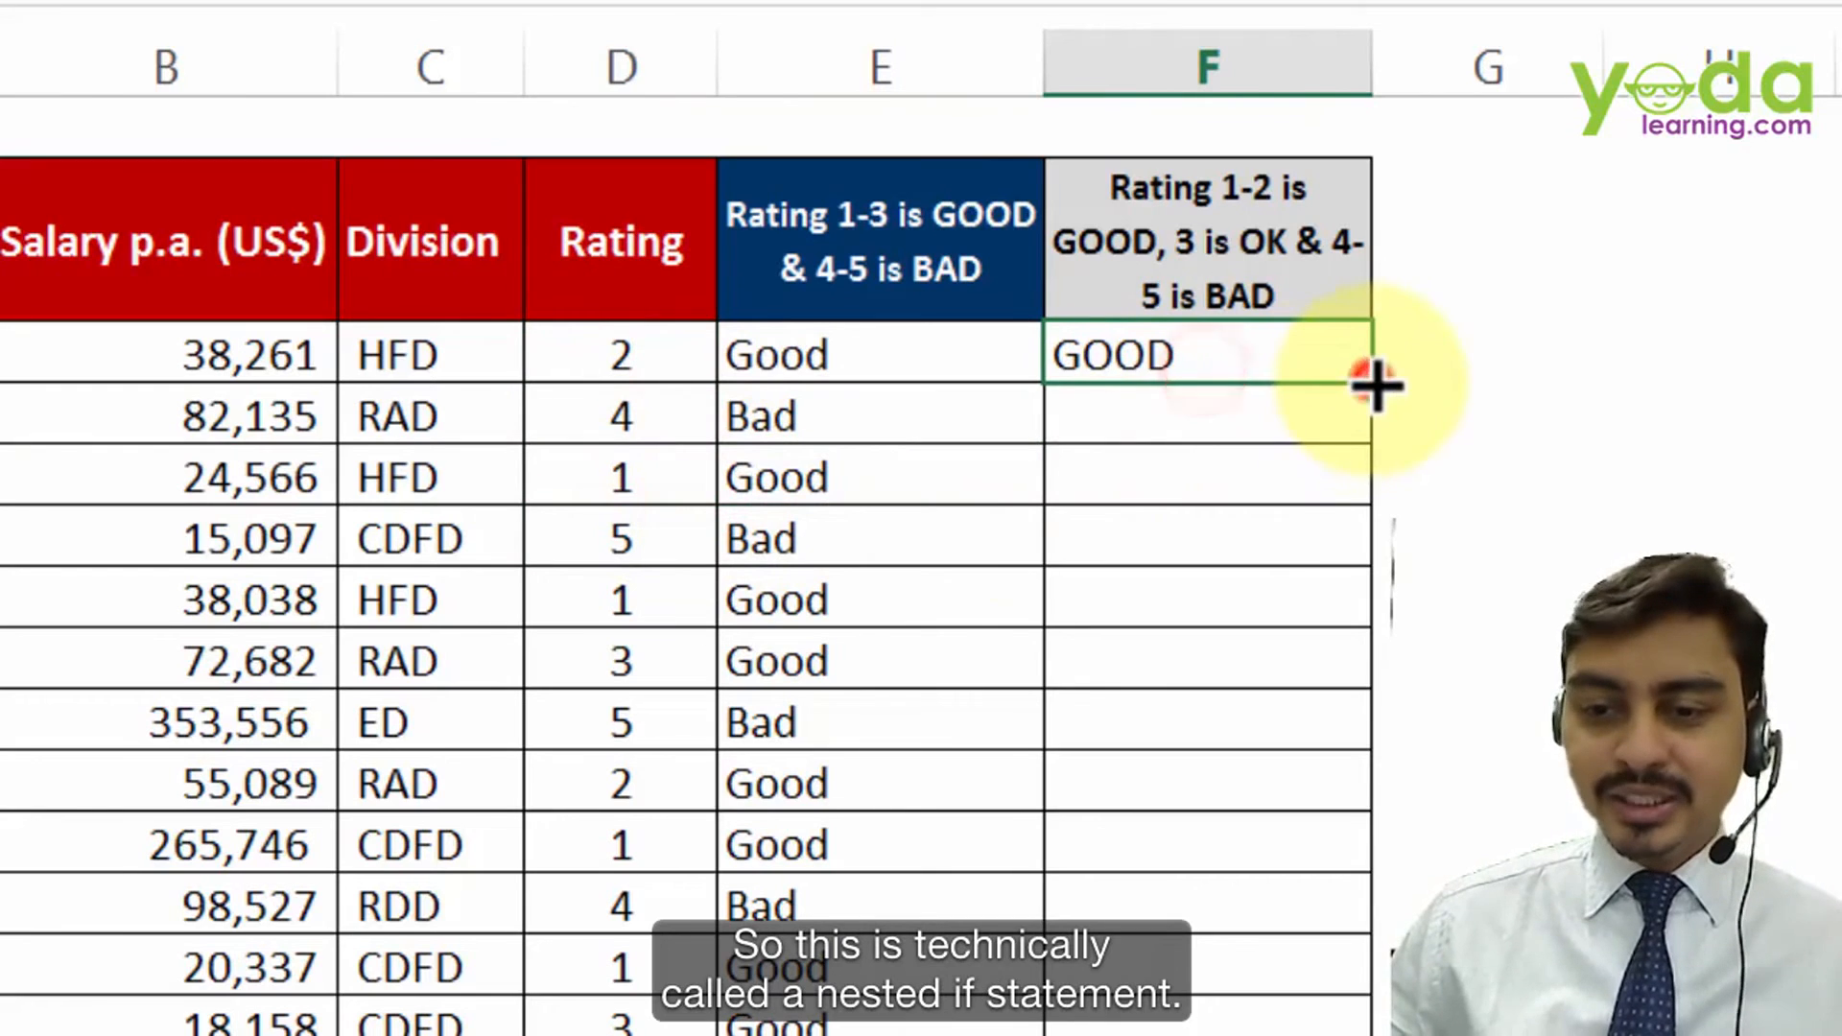
pyautogui.doubleClick(1372, 381)
pyautogui.doubleClick(1242, 349)
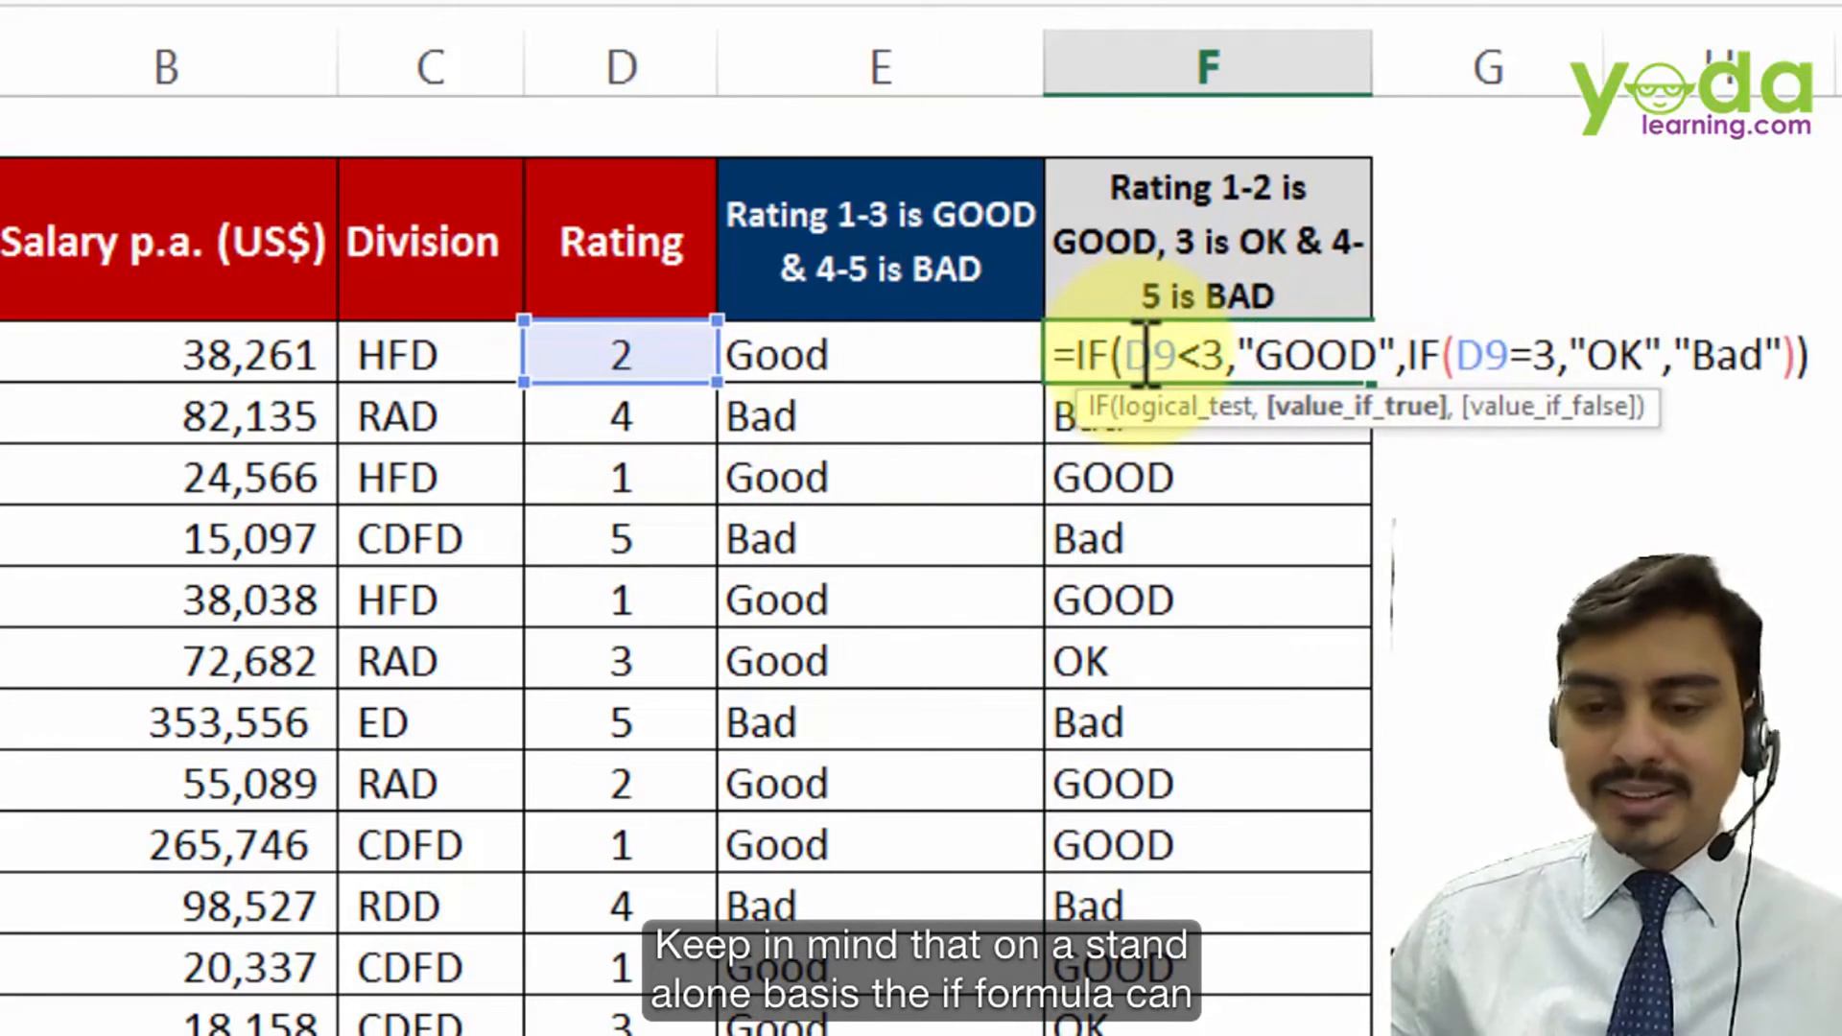
pyautogui.moveTo(1127, 355); pyautogui.dragTo(1224, 351)
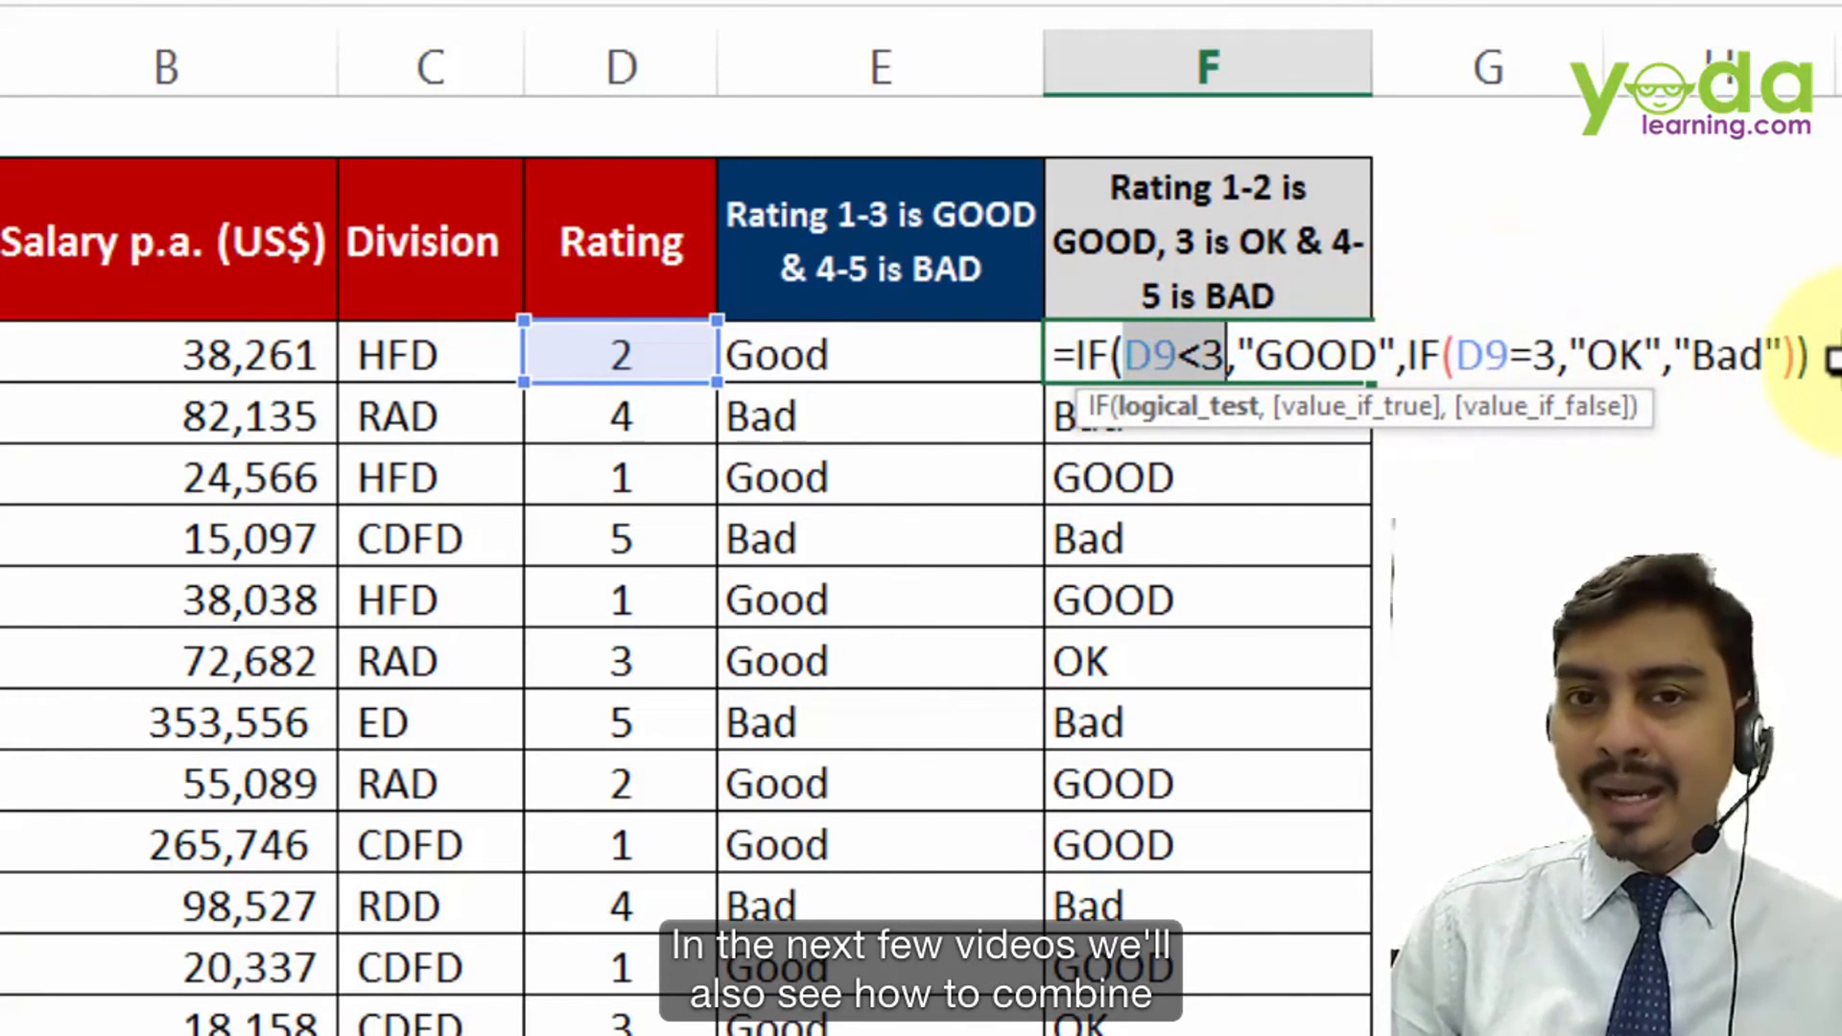
pyautogui.press('Return')
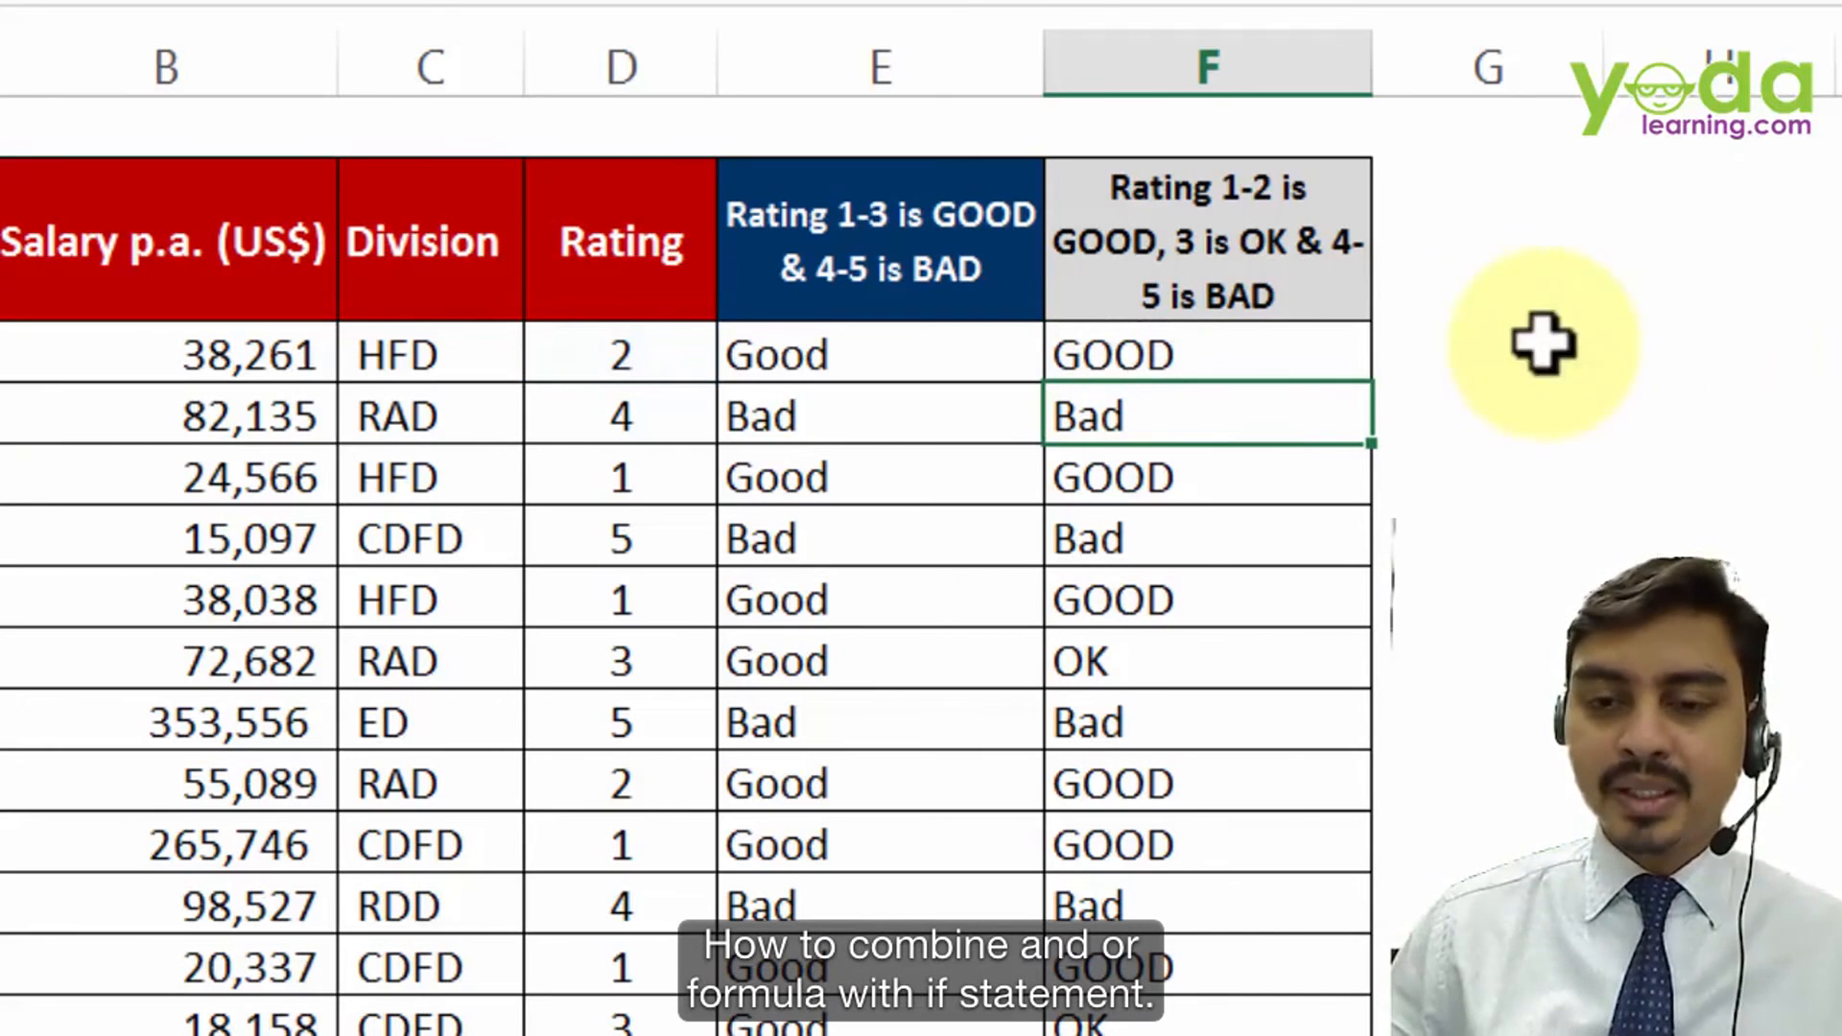